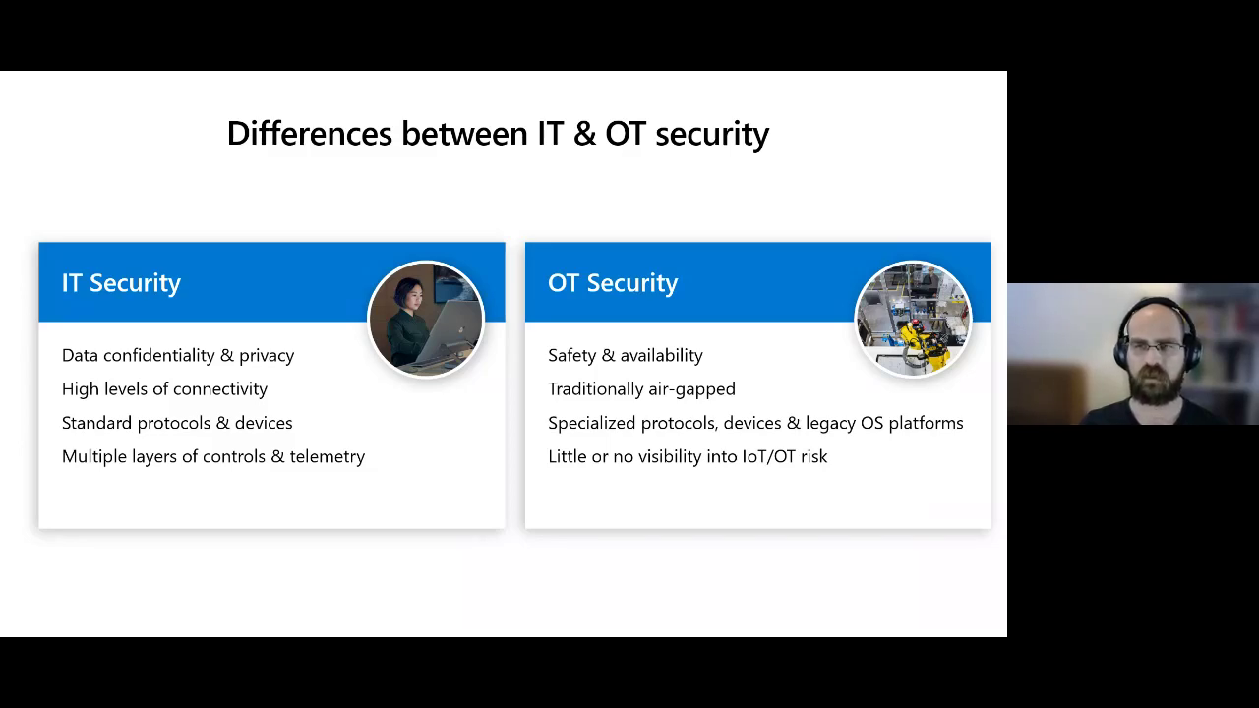
# Step: Advance the presentation to the Client Challenges slide and switch to the Defender for IoT sensor console
pyautogui.press('Right')
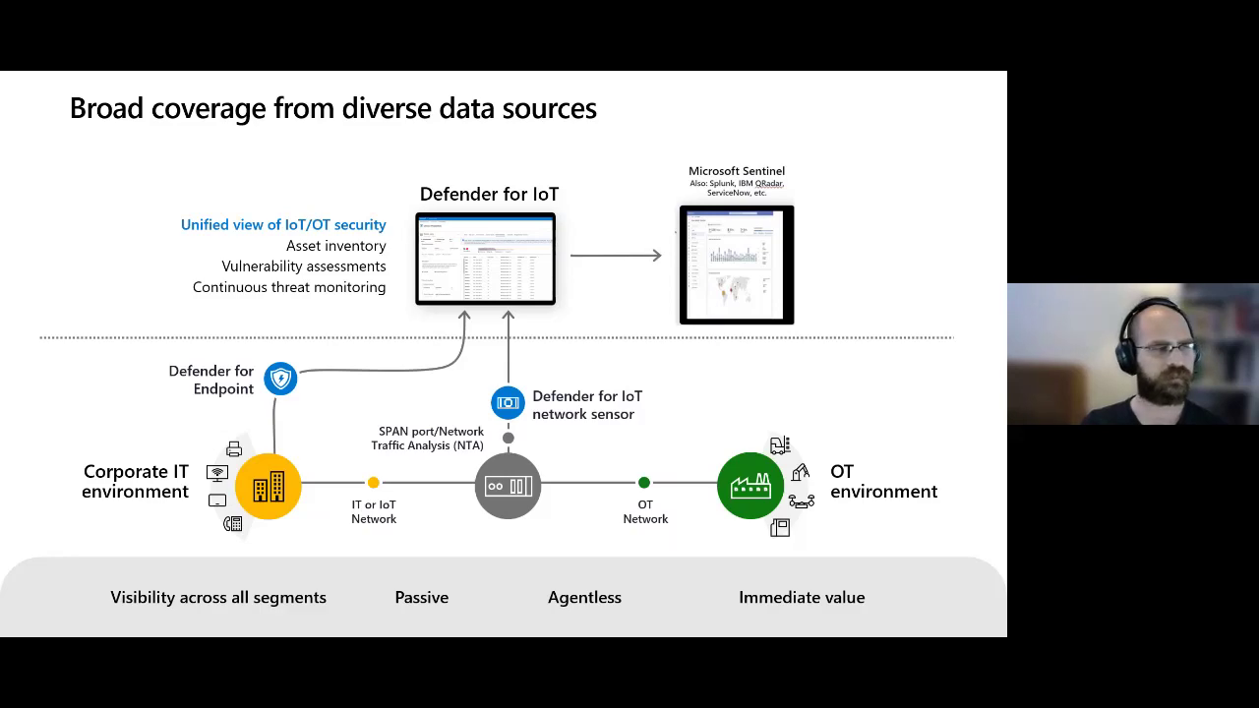
pyautogui.press('Right')
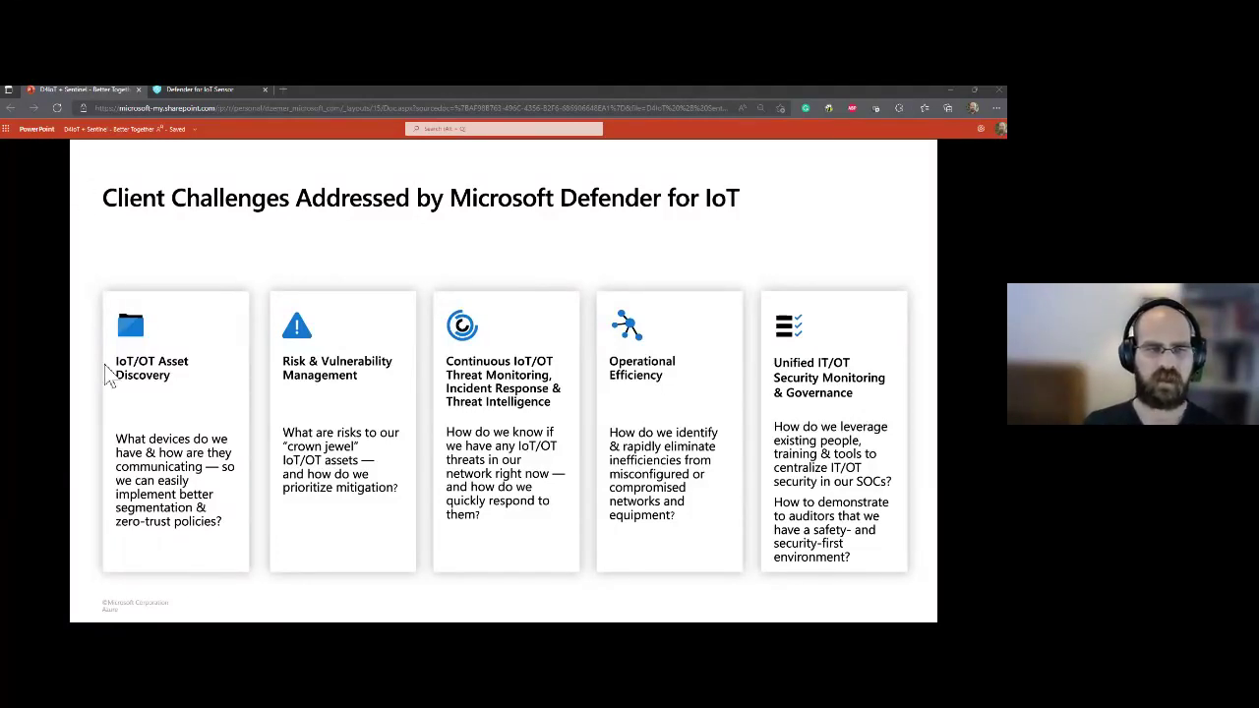
pyautogui.click(175, 91)
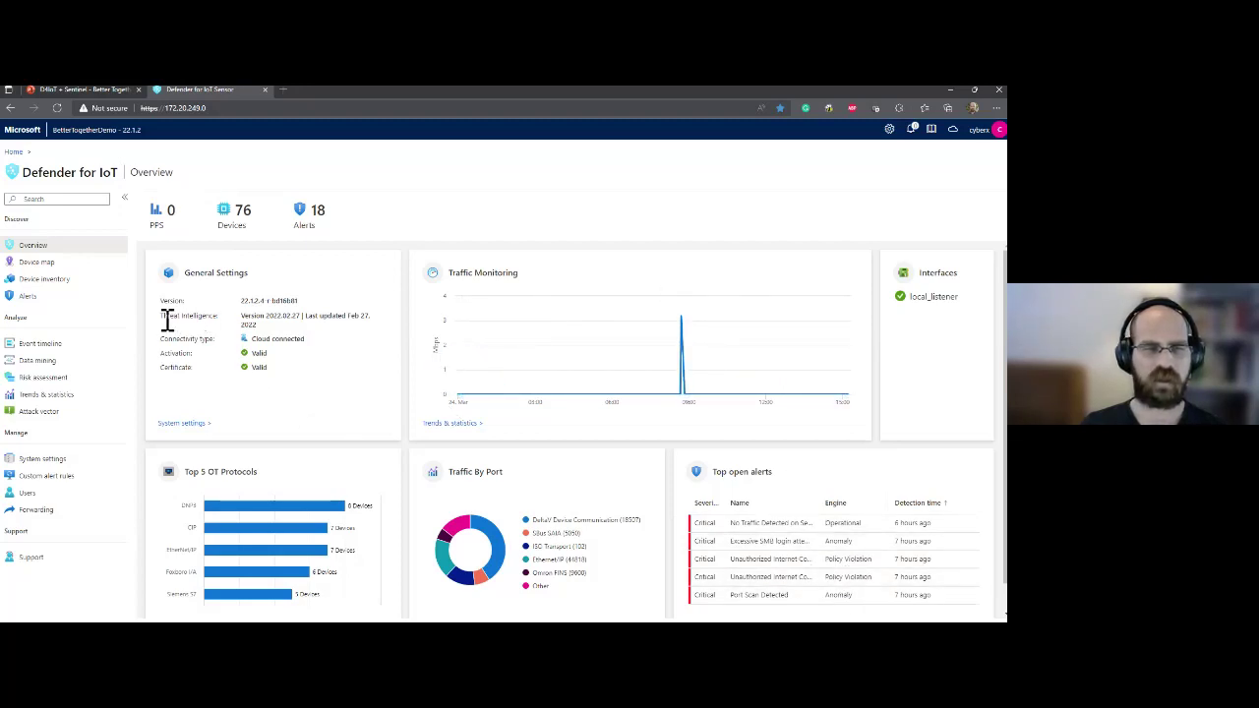
# Step: Check the Threat Intelligence version and last update date in the General Settings of the sensor overview
pyautogui.moveTo(162, 317); pyautogui.dragTo(222, 316)
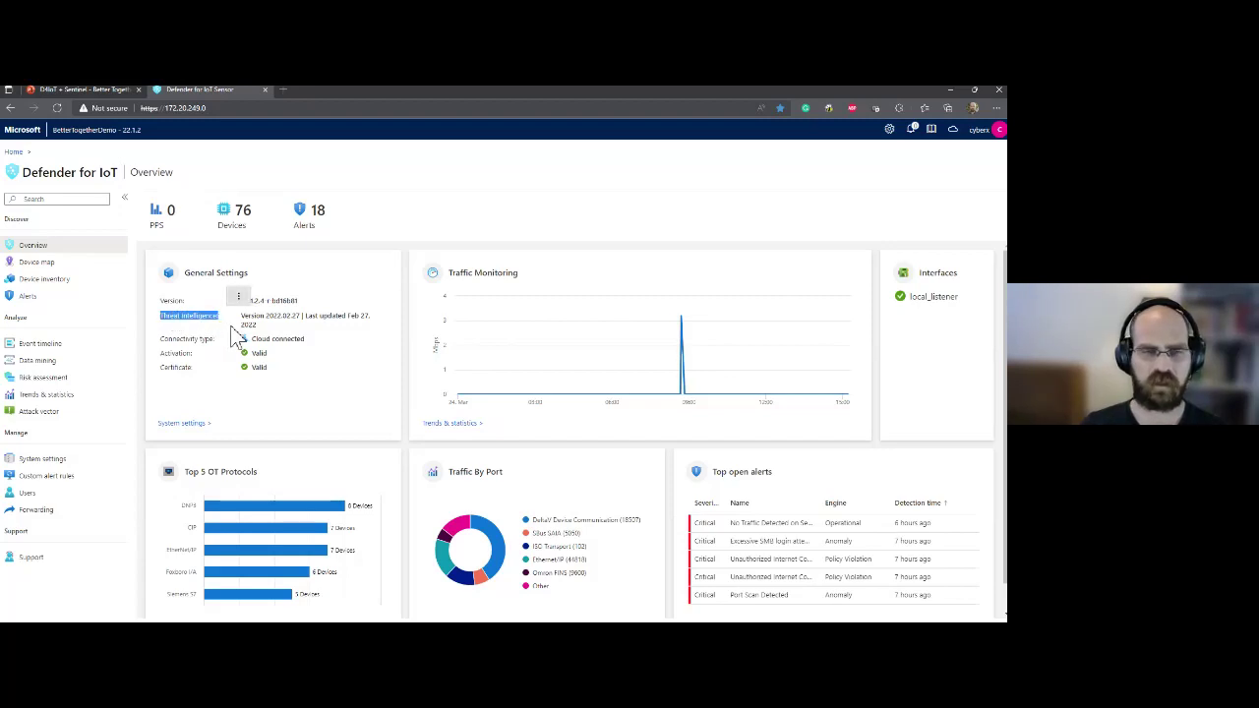
pyautogui.click(264, 332)
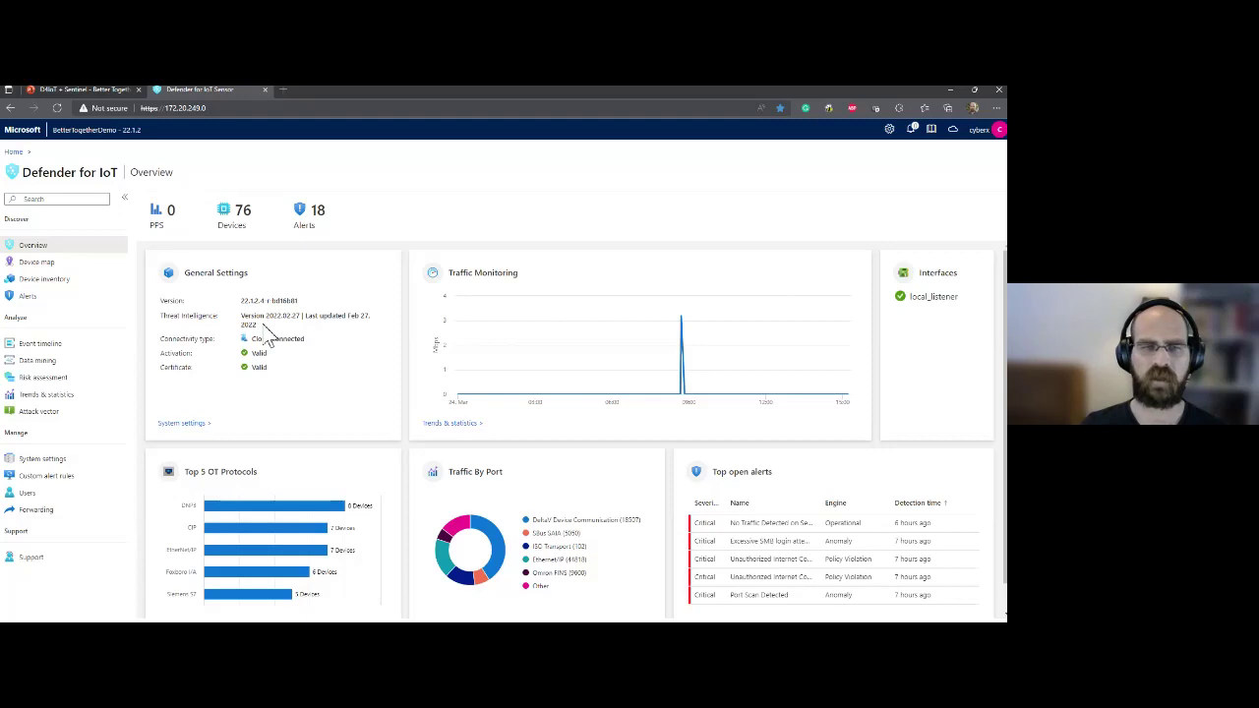
pyautogui.moveTo(241, 315); pyautogui.dragTo(265, 335)
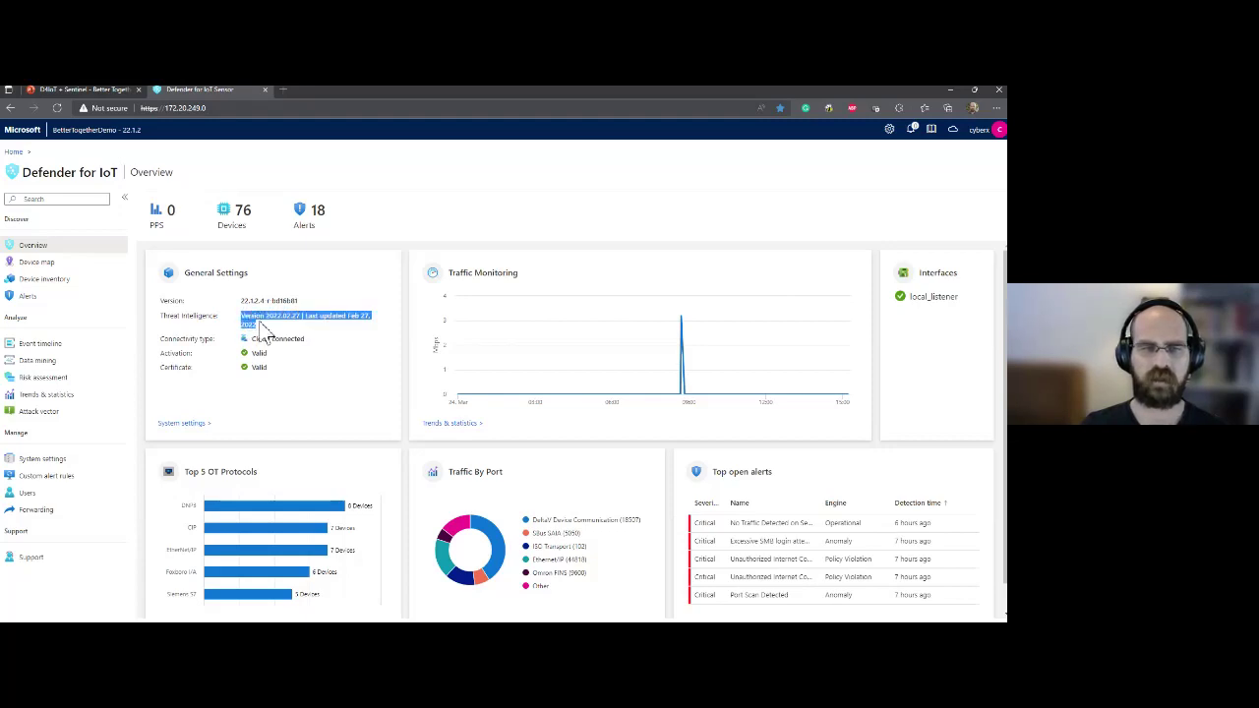
pyautogui.click(264, 335)
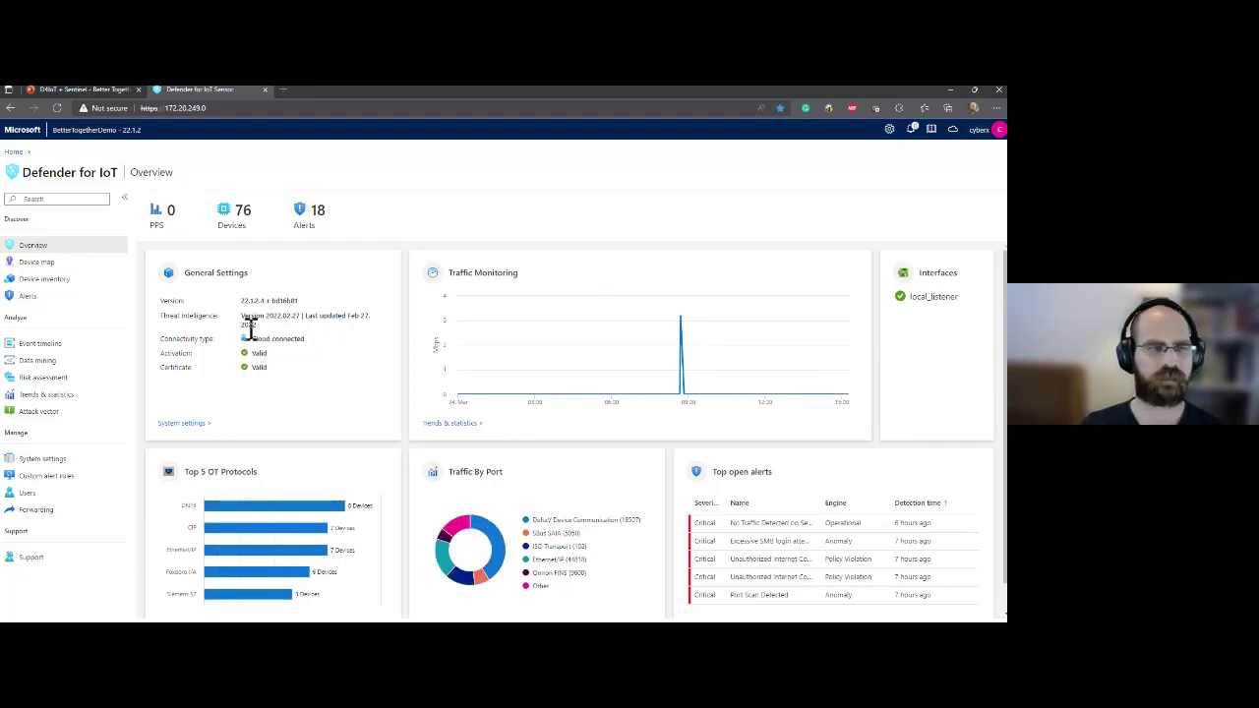
# Step: Open the device map and examine the devices and connections around the Enterprise level
pyautogui.click(61, 266)
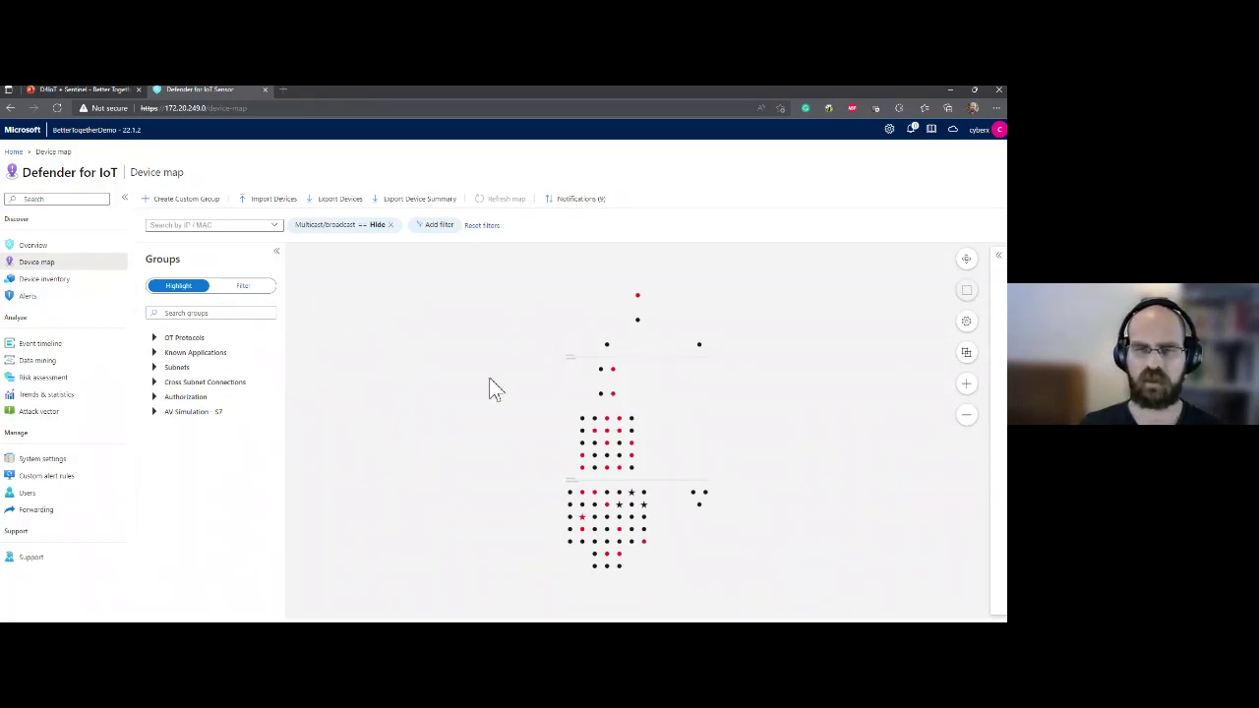
pyautogui.moveTo(505, 487); pyautogui.dragTo(414, 383)
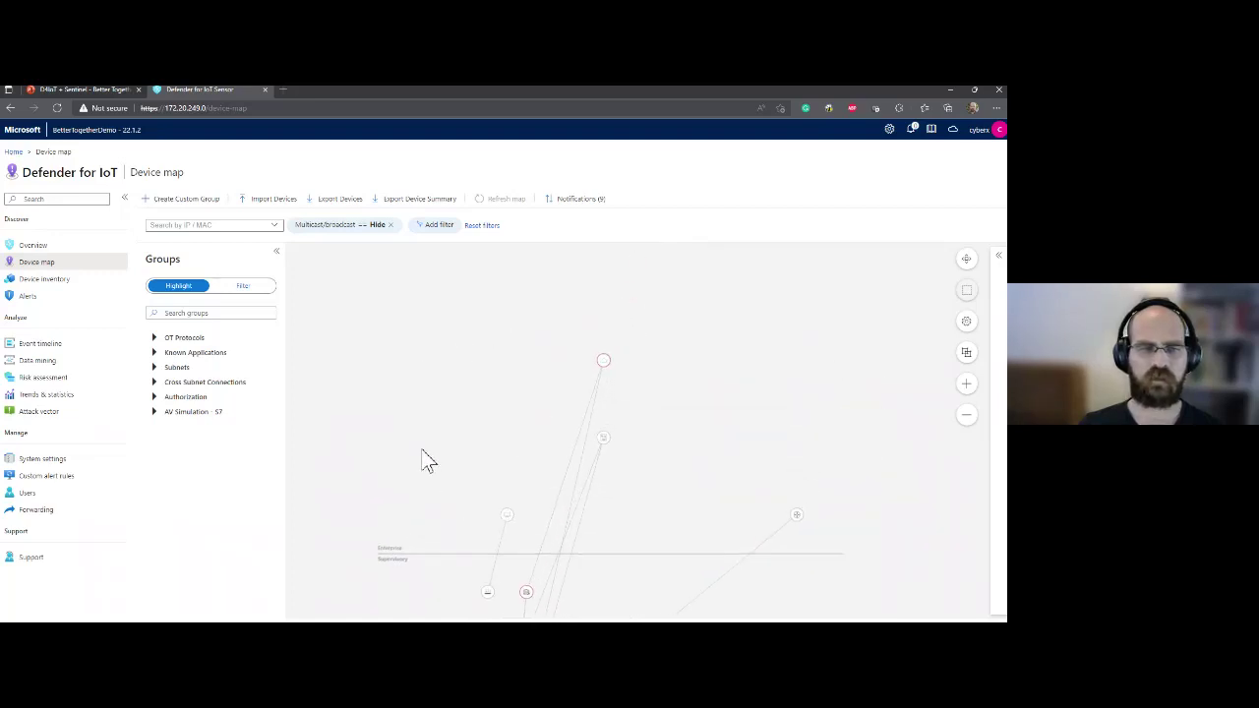
pyautogui.moveTo(422, 459); pyautogui.dragTo(371, 422)
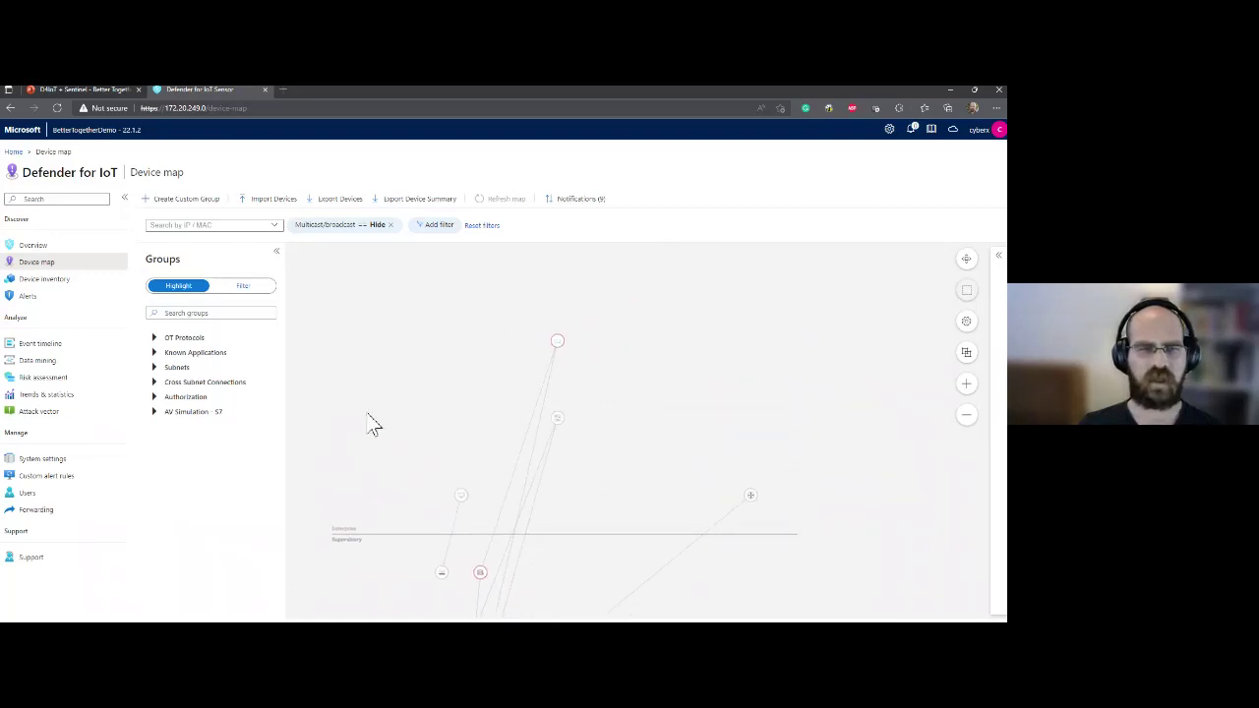
# Step: Review the Known Applications group of the device map and hide the groups list
pyautogui.click(154, 354)
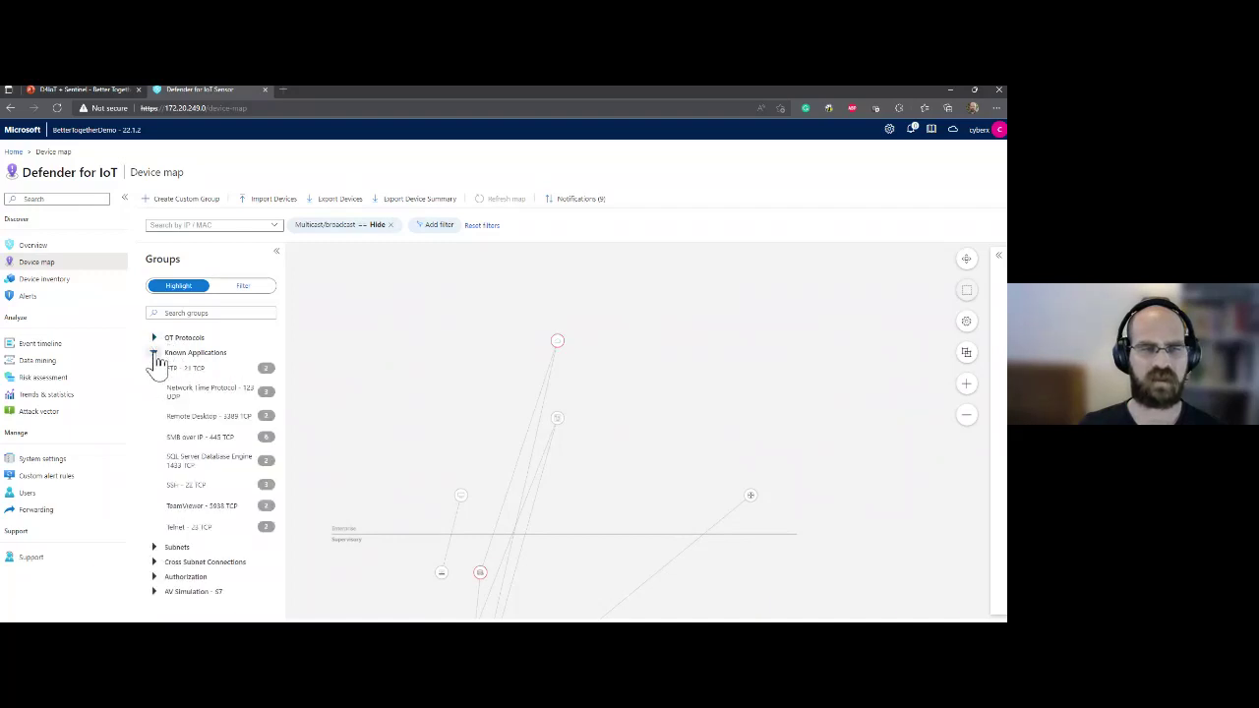
pyautogui.click(155, 354)
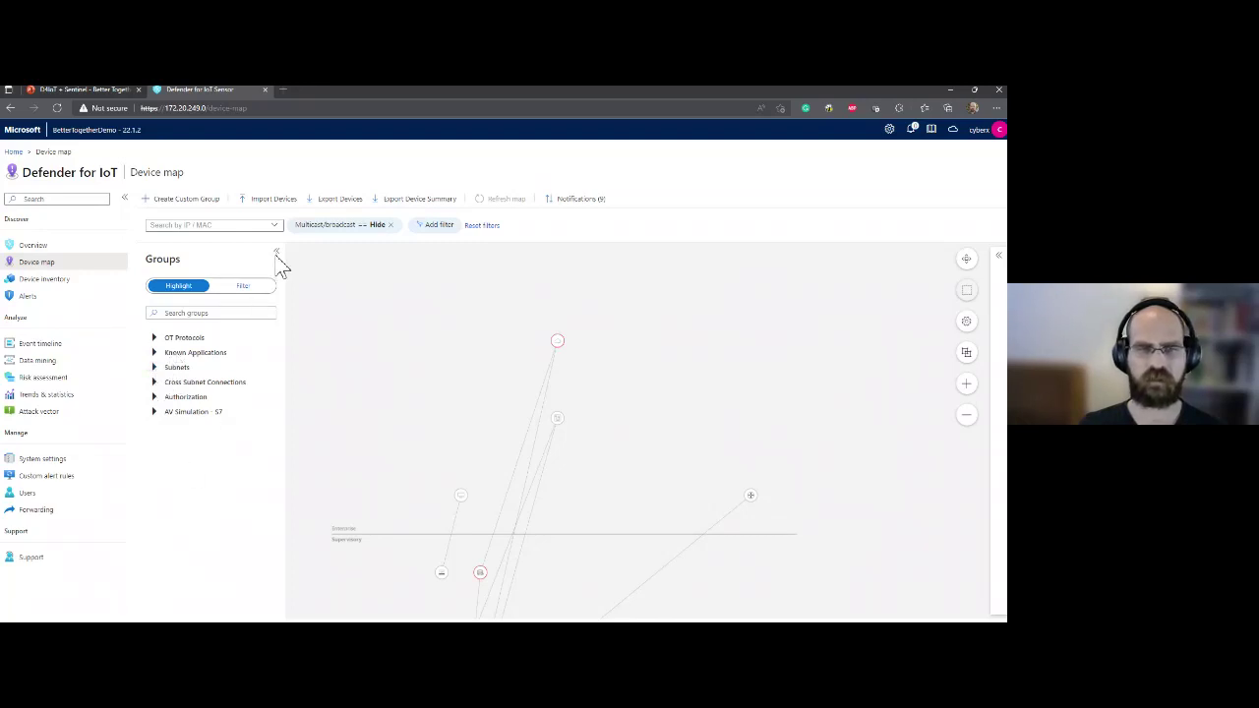
pyautogui.click(277, 253)
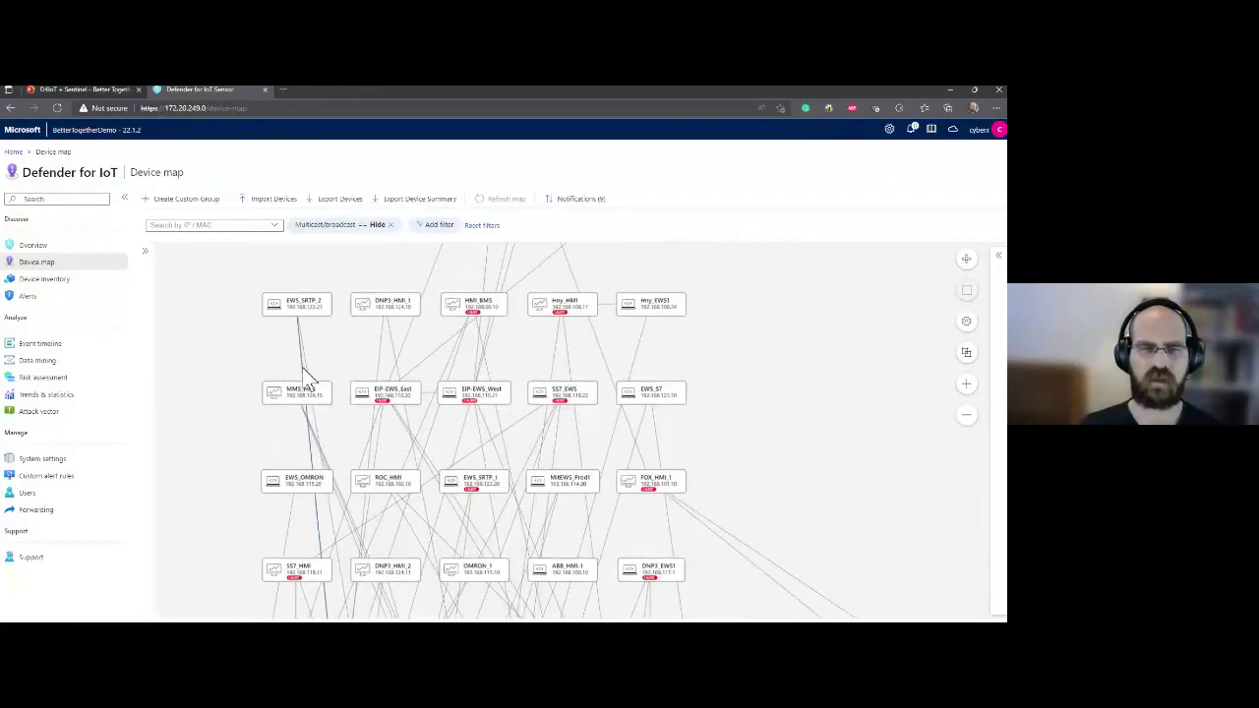
# Step: Show the connection properties between EWS_SRTP_2 and PLC_SRTP_2 on the device map
pyautogui.moveTo(247, 478); pyautogui.dragTo(250, 365)
pyautogui.click(334, 413)
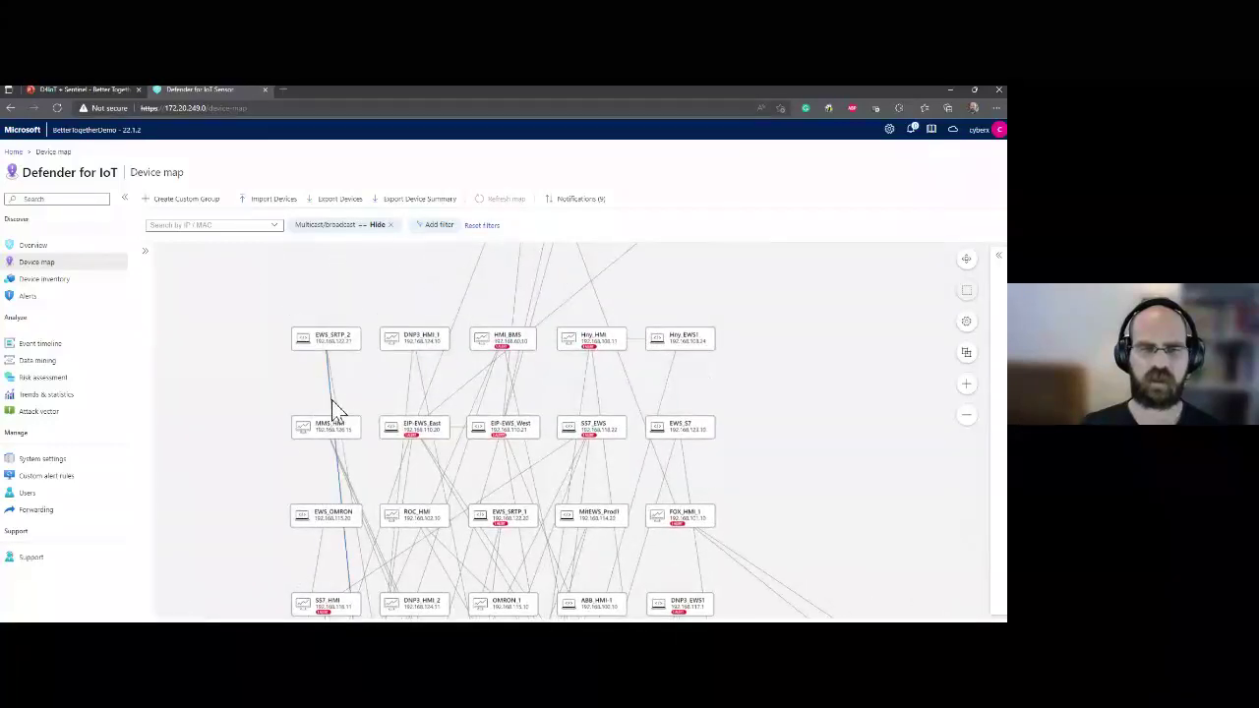
pyautogui.click(998, 258)
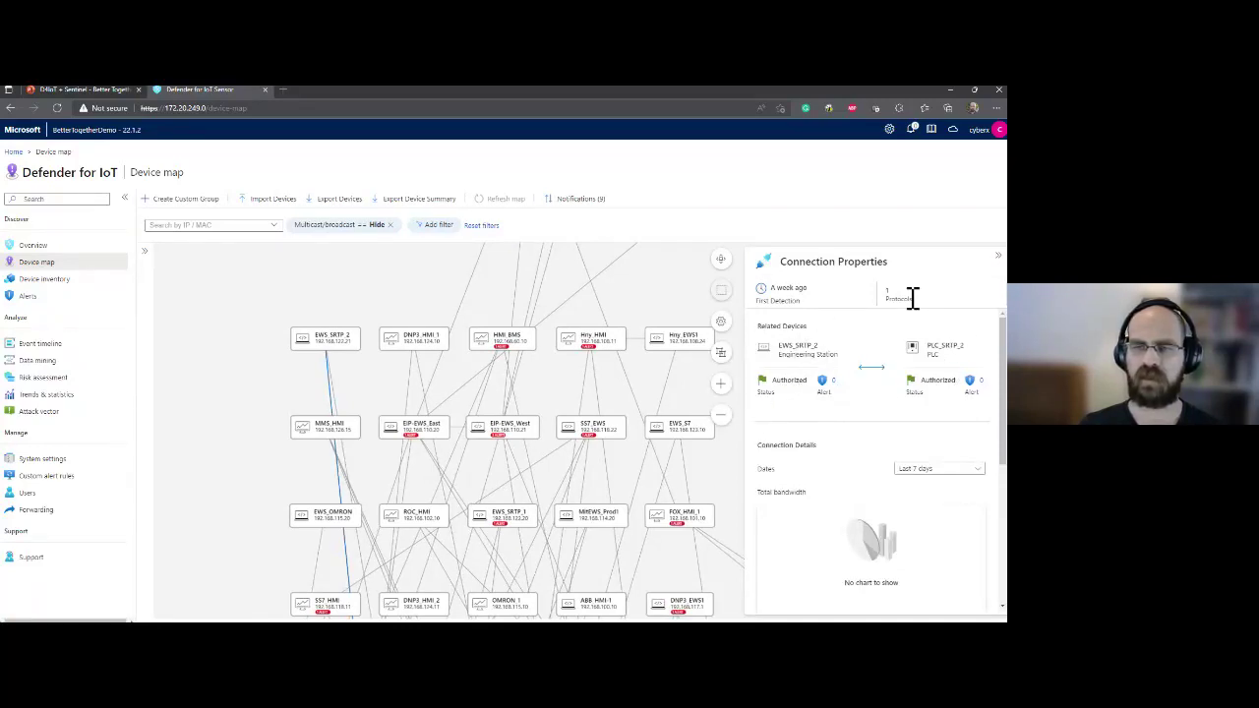
# Step: Inspect the summaries of the EWS_SRTP_2 engineering station and the ROC_HMI device in the Supervisory level
pyautogui.click(323, 345)
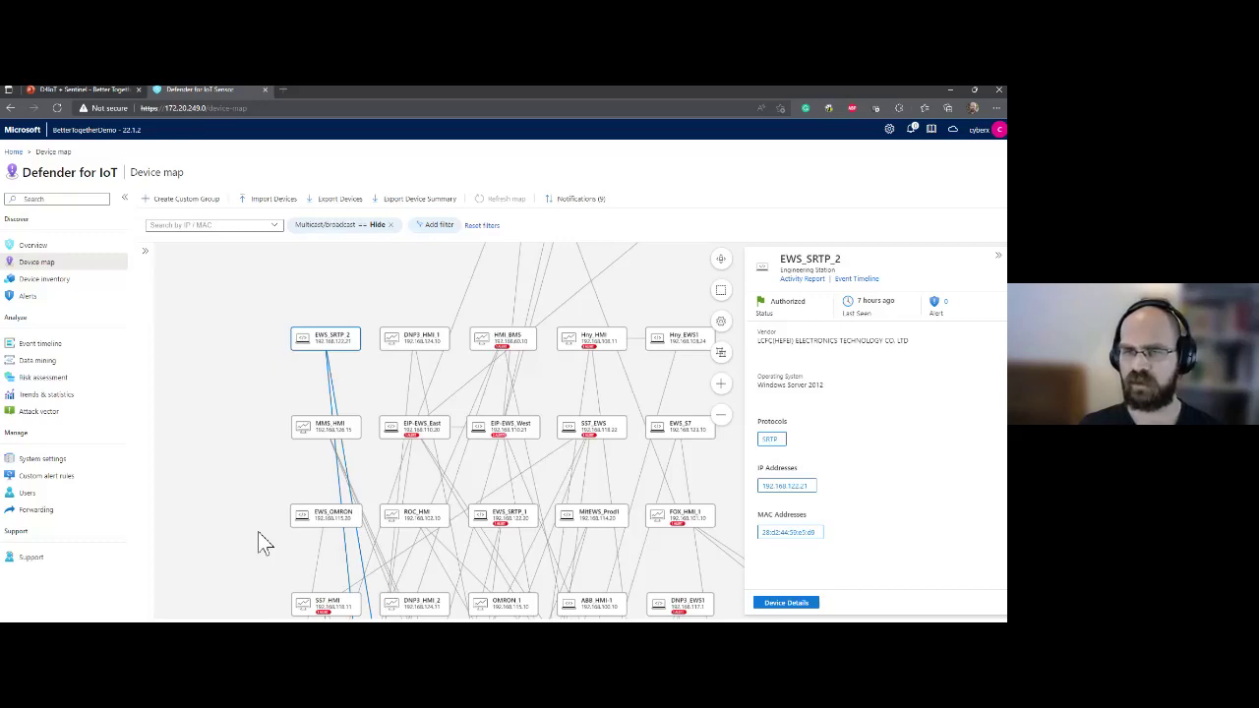
pyautogui.moveTo(259, 531); pyautogui.dragTo(267, 325)
pyautogui.click(408, 302)
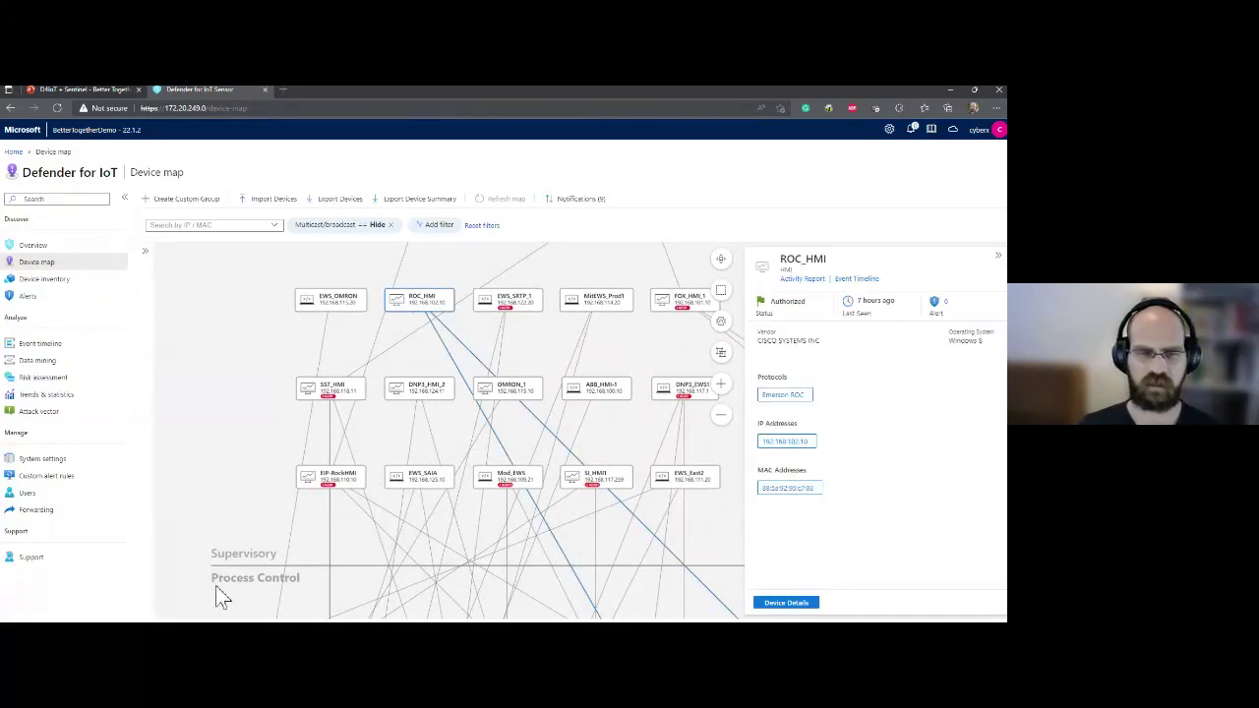
# Step: Select DeltaV_Controller1 in the Process Control level and open its full device details
pyautogui.moveTo(217, 566); pyautogui.dragTo(231, 254)
pyautogui.moveTo(213, 393)
pyautogui.mouseDown()
pyautogui.moveTo(205, 478)
pyautogui.moveTo(223, 372)
pyautogui.moveTo(226, 413)
pyautogui.mouseUp()
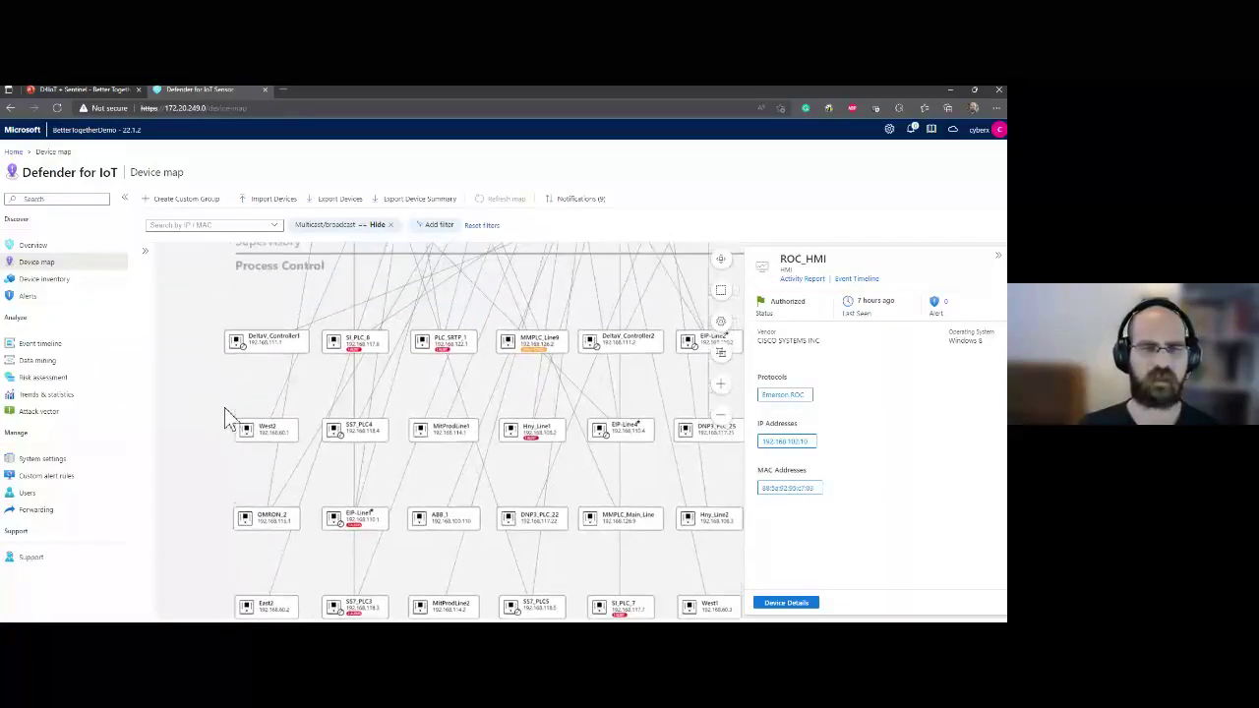
pyautogui.scroll(4, 206, 506)
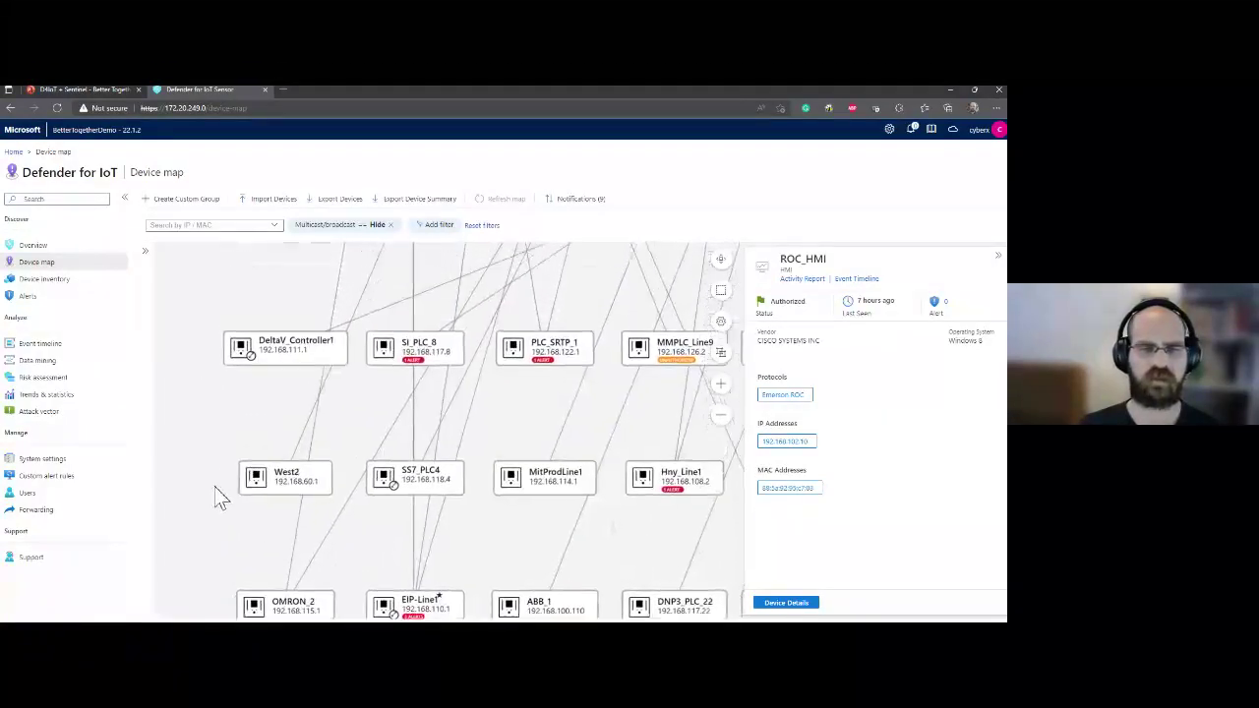
pyautogui.click(269, 358)
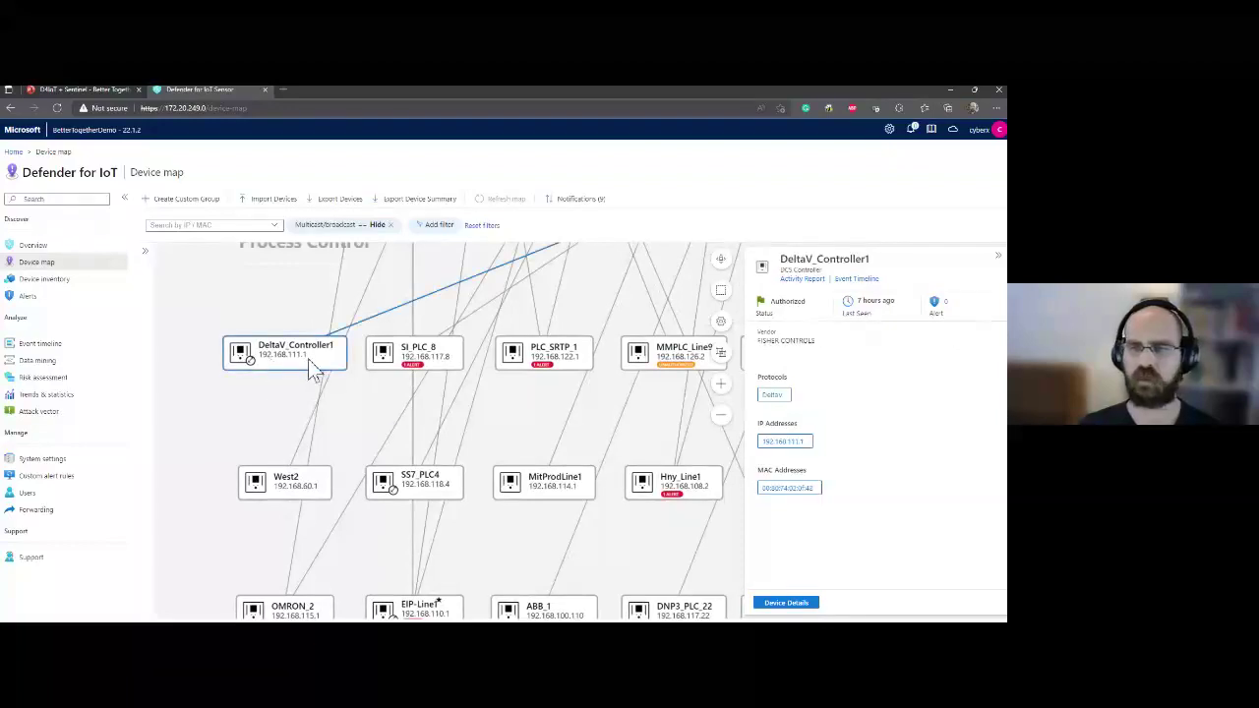
pyautogui.click(786, 603)
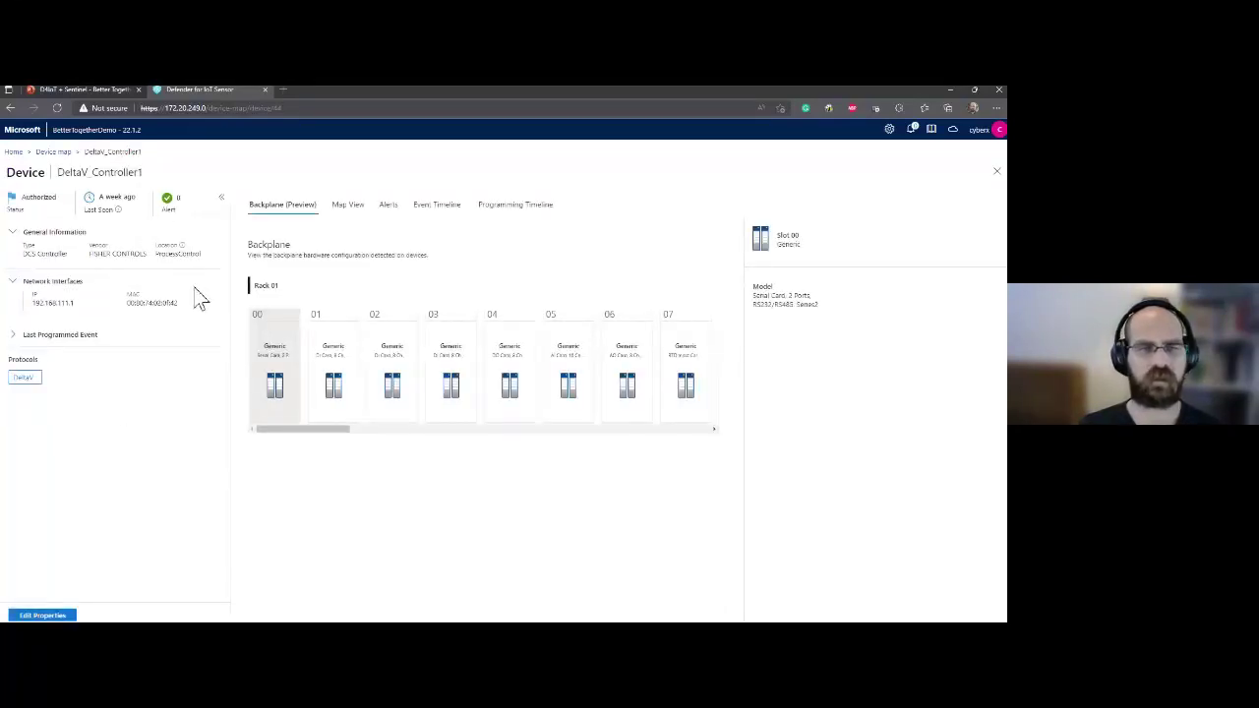
# Step: Inspect the cards in backplane slots 01 and 02 of DeltaV_Controller1 and return to the device map
pyautogui.click(334, 398)
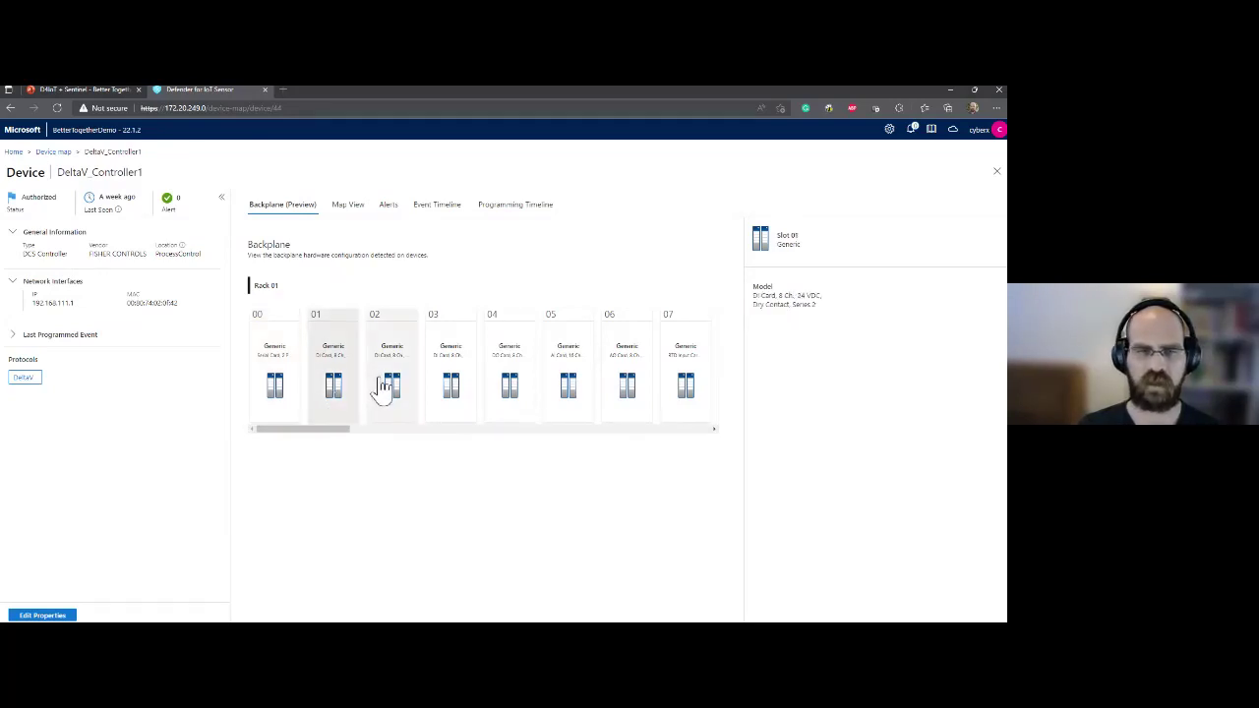
pyautogui.click(383, 388)
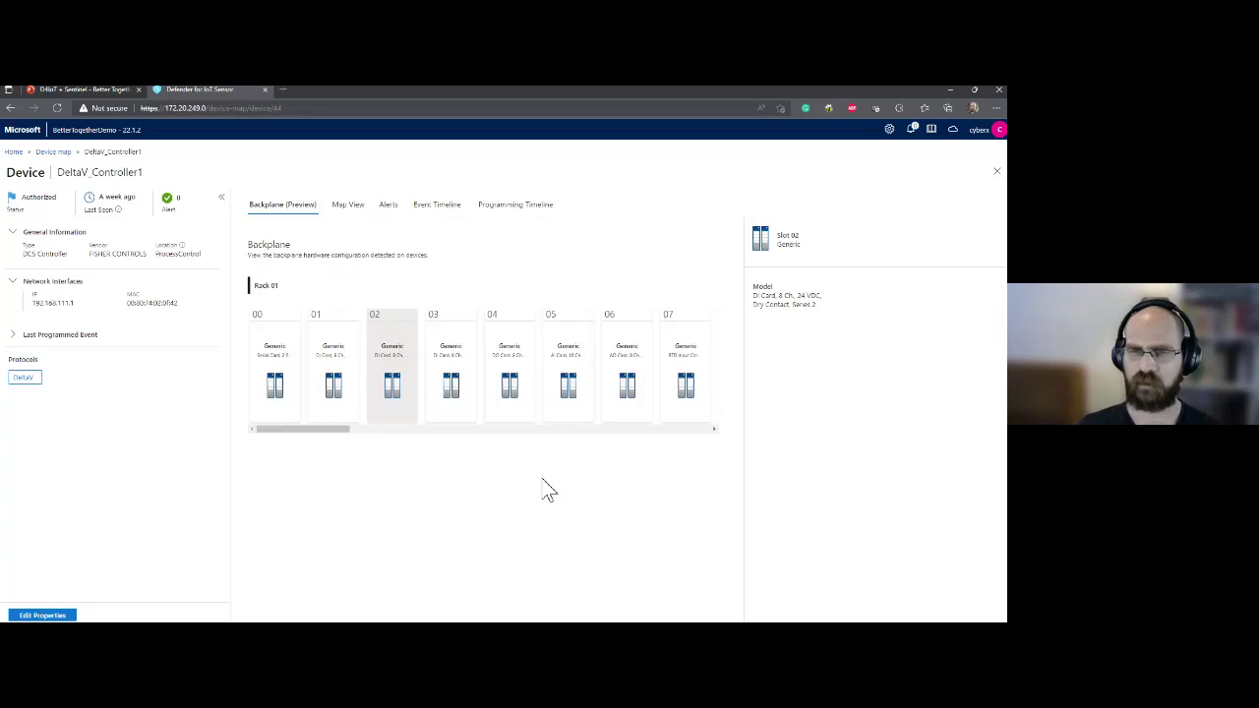
pyautogui.click(996, 173)
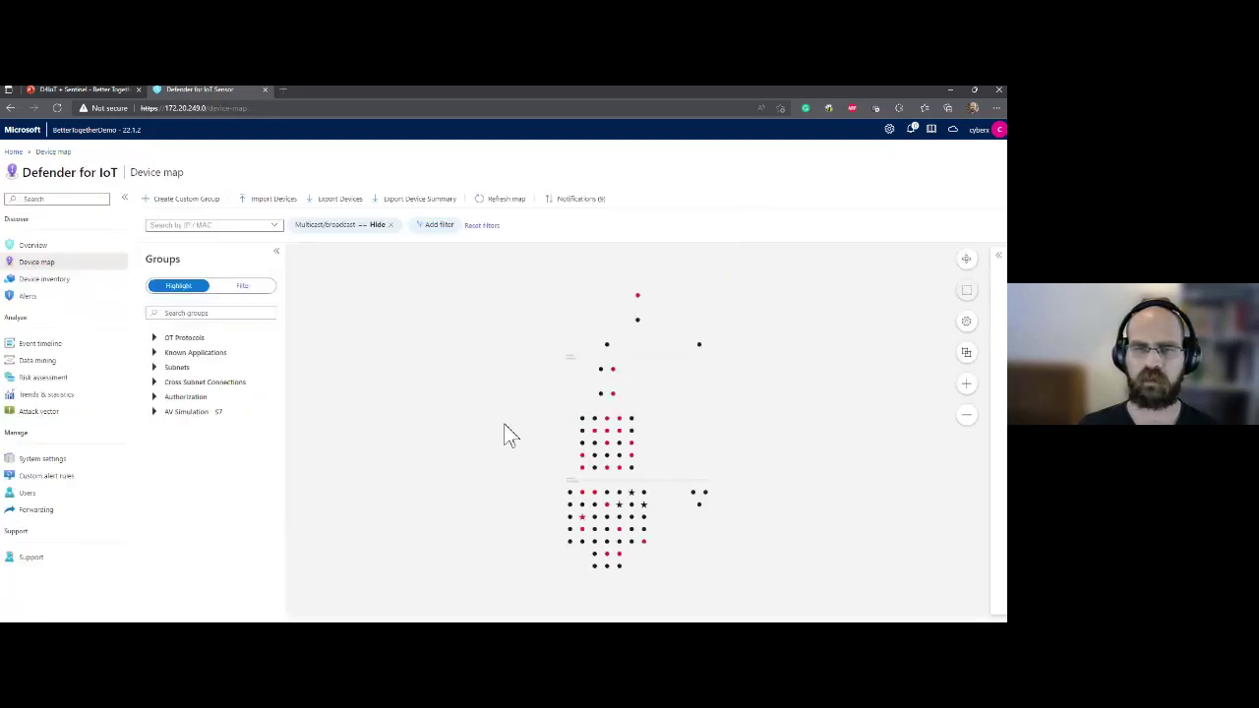
pyautogui.moveTo(507, 429); pyautogui.dragTo(417, 352)
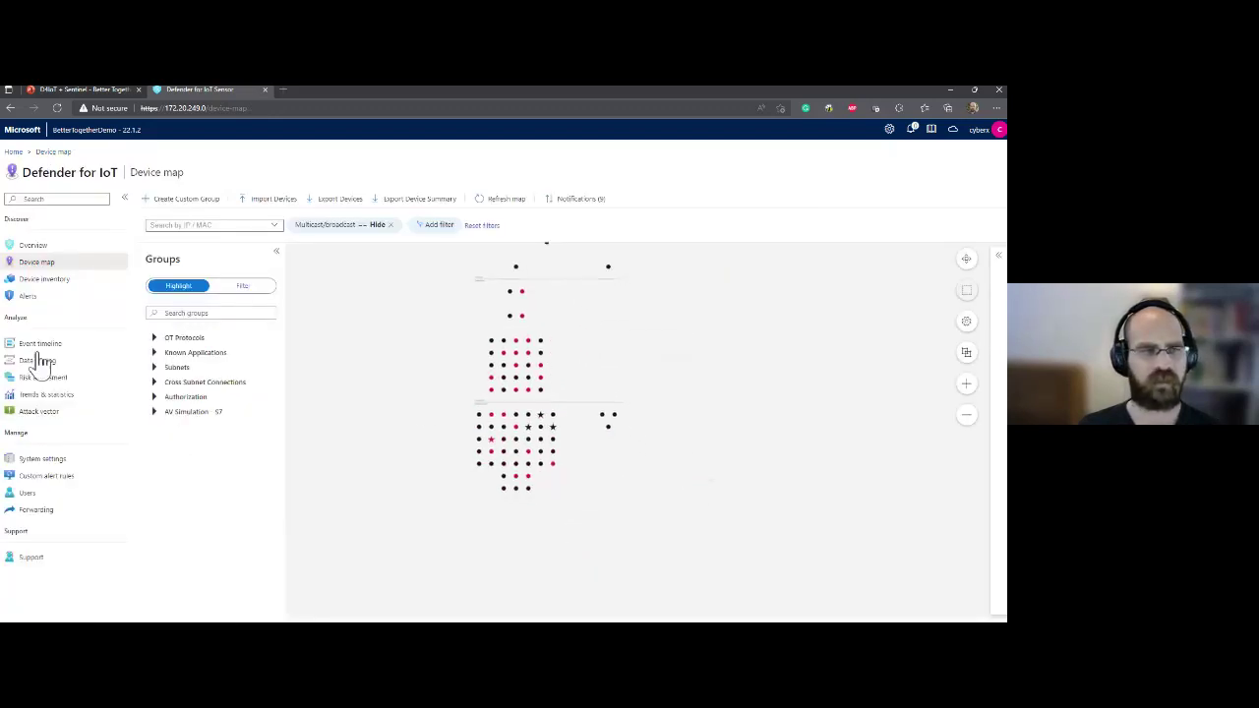
# Step: View the device inventory and briefly revisit the Client Challenges slide before returning to the sensor console
pyautogui.click(30, 280)
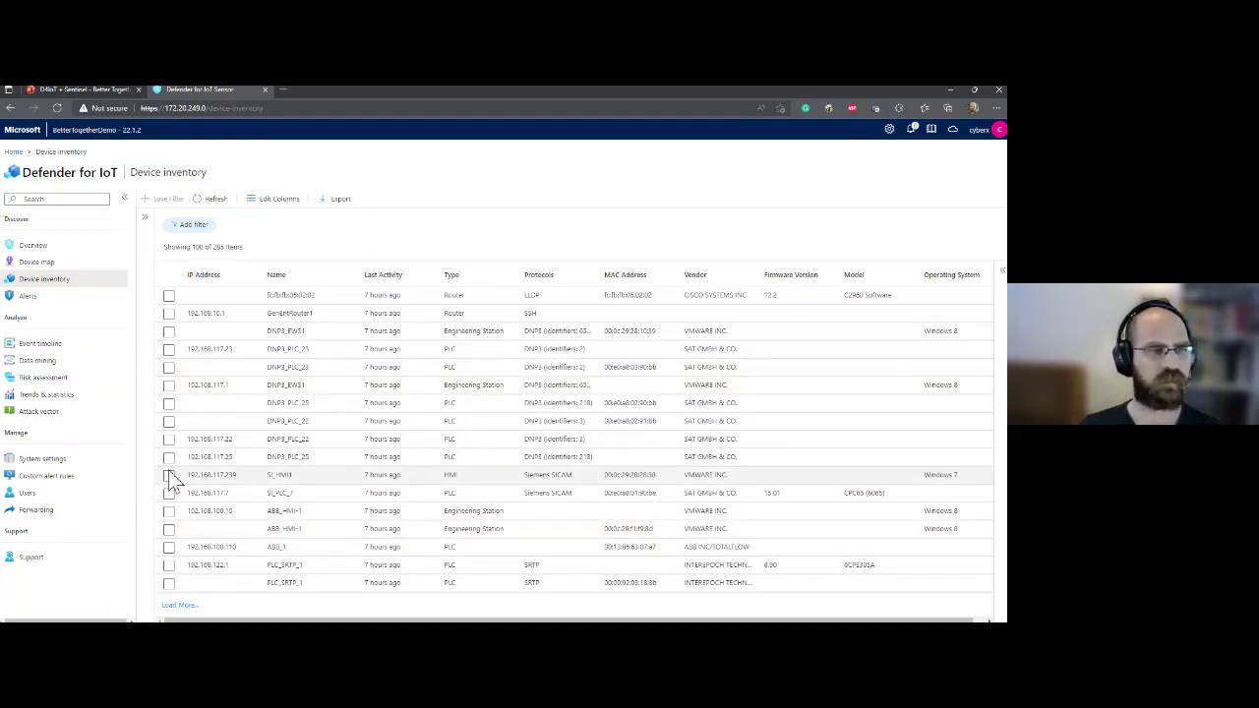
pyautogui.click(107, 88)
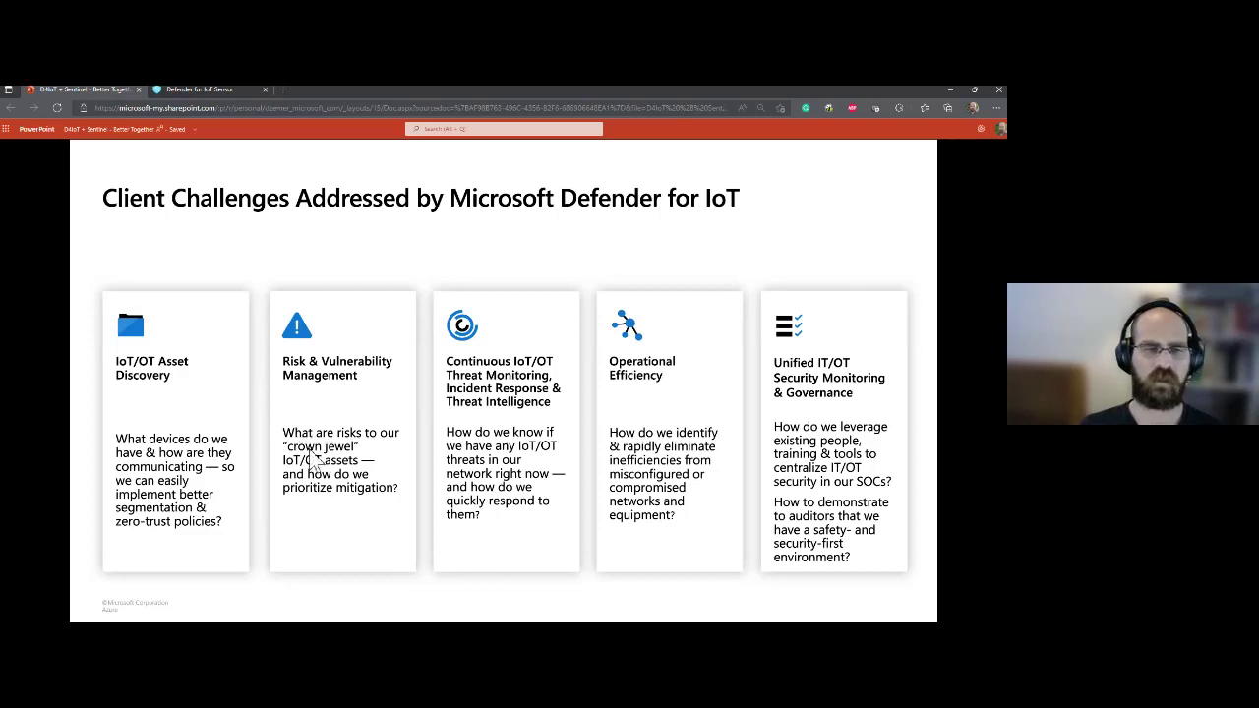
pyautogui.click(174, 91)
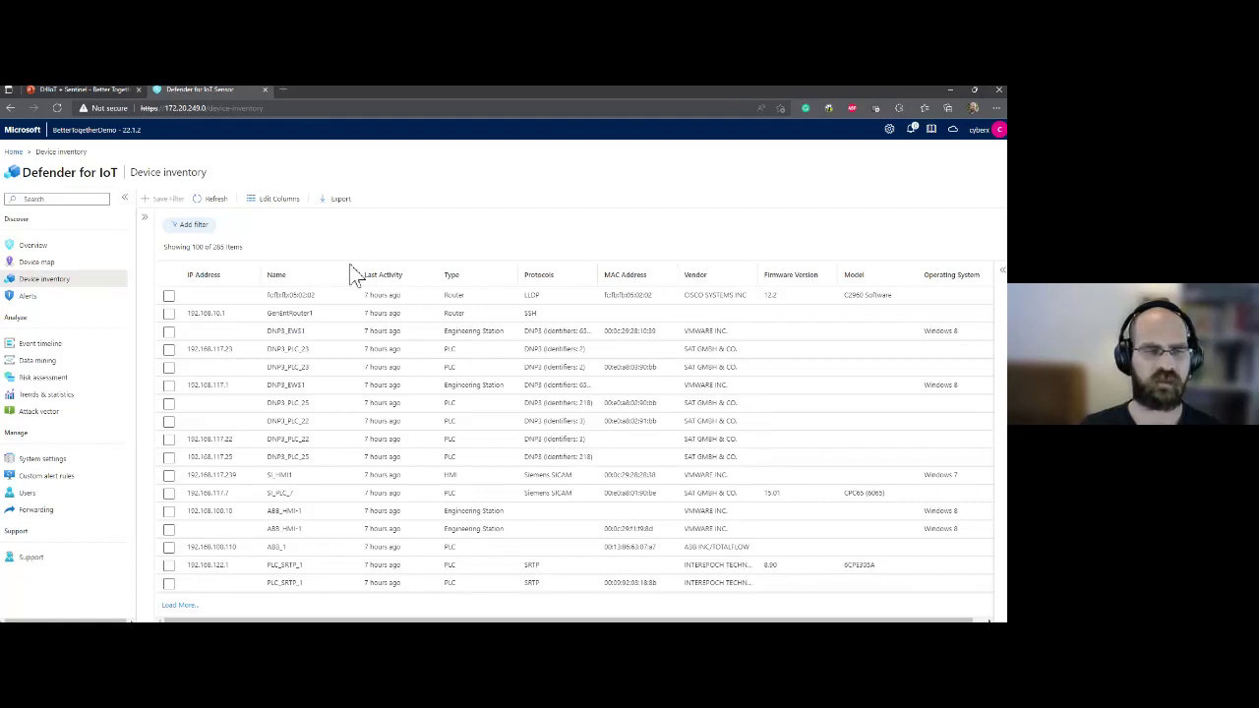
# Step: Download the existing risk assessment report, risk-assessment-report-1.pdf, and open it
pyautogui.click(98, 382)
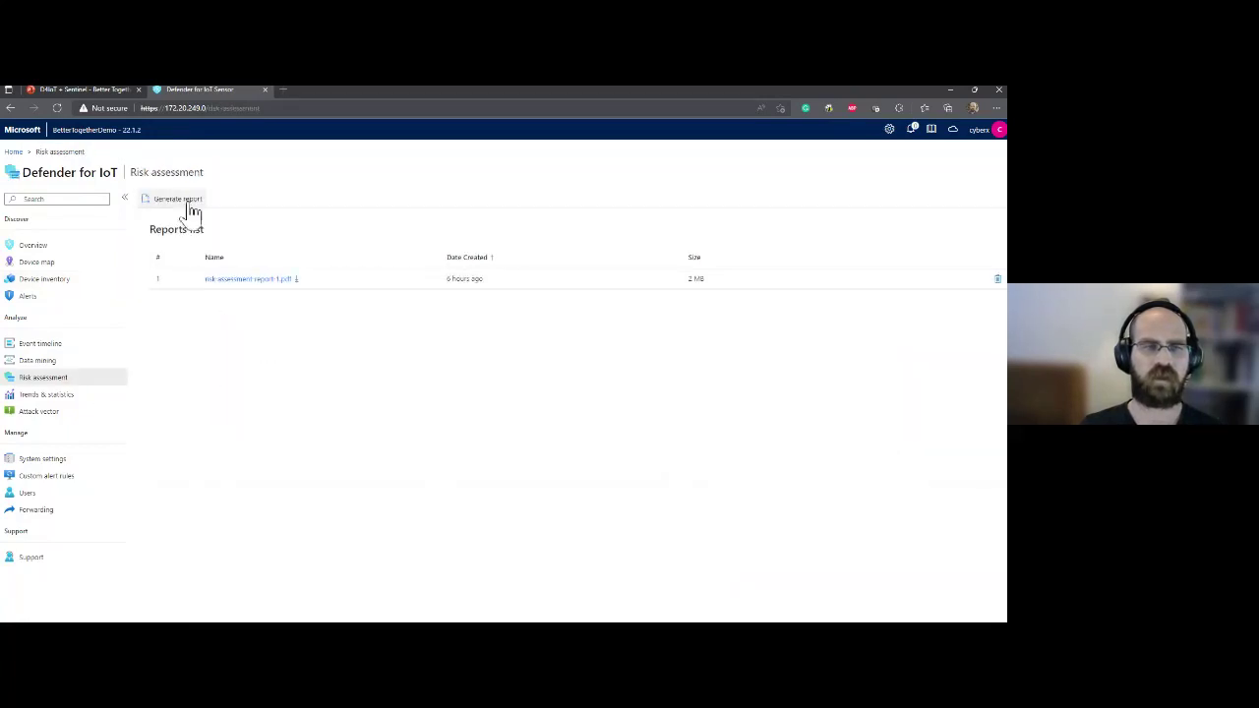
pyautogui.click(263, 283)
pyautogui.click(792, 162)
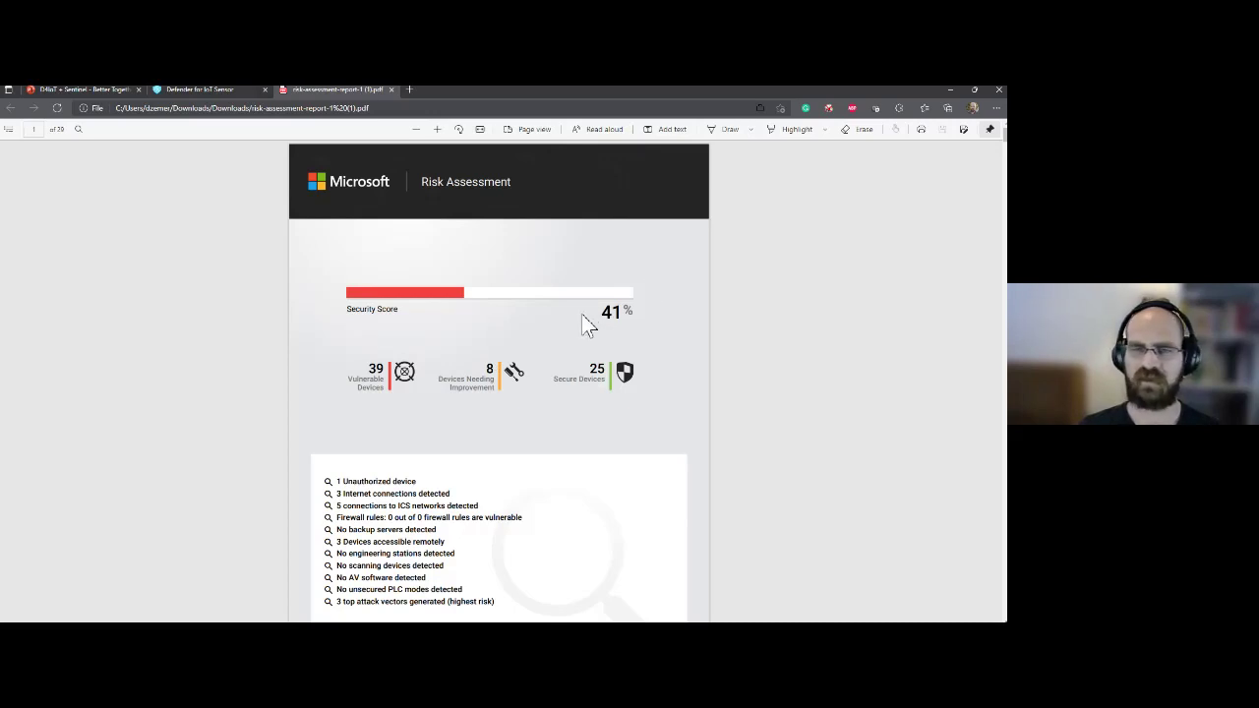
# Step: Examine the risk assessment report's security score, executive summary by vendor, attack vectors, network risks and mitigation list
pyautogui.scroll(-1, 583, 317)
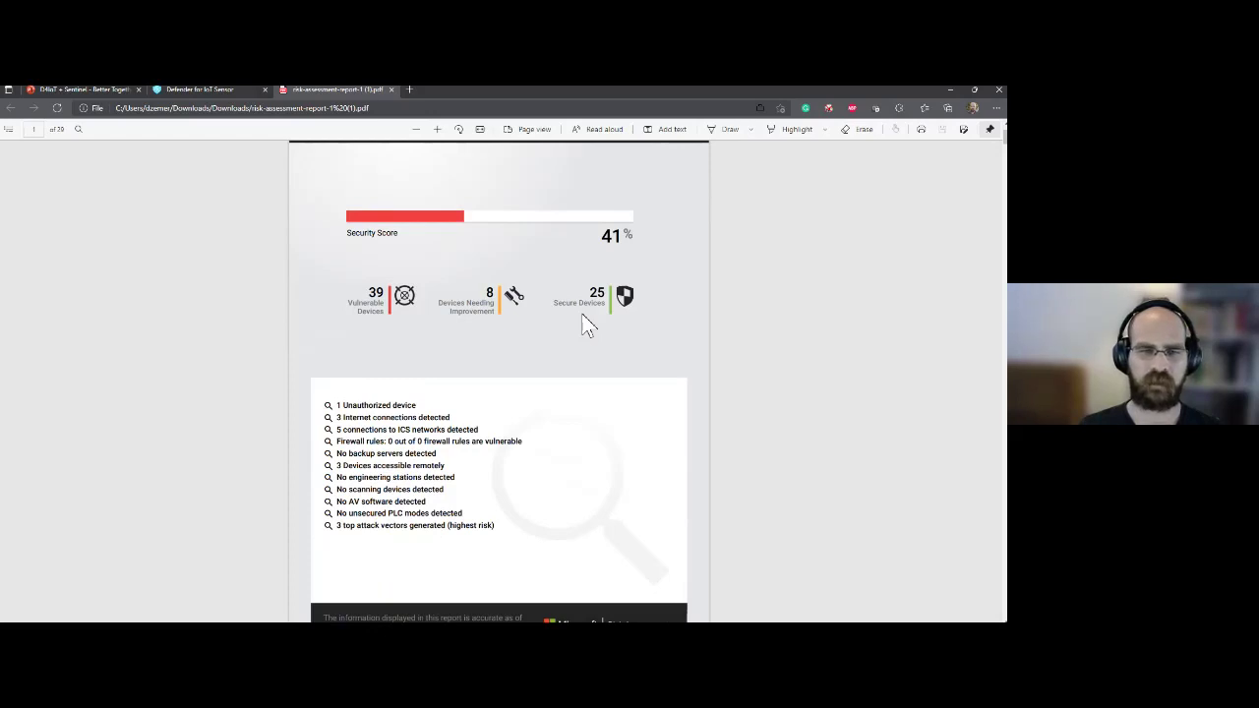
pyautogui.scroll(-1, 615, 382)
pyautogui.scroll(-8, 666, 369)
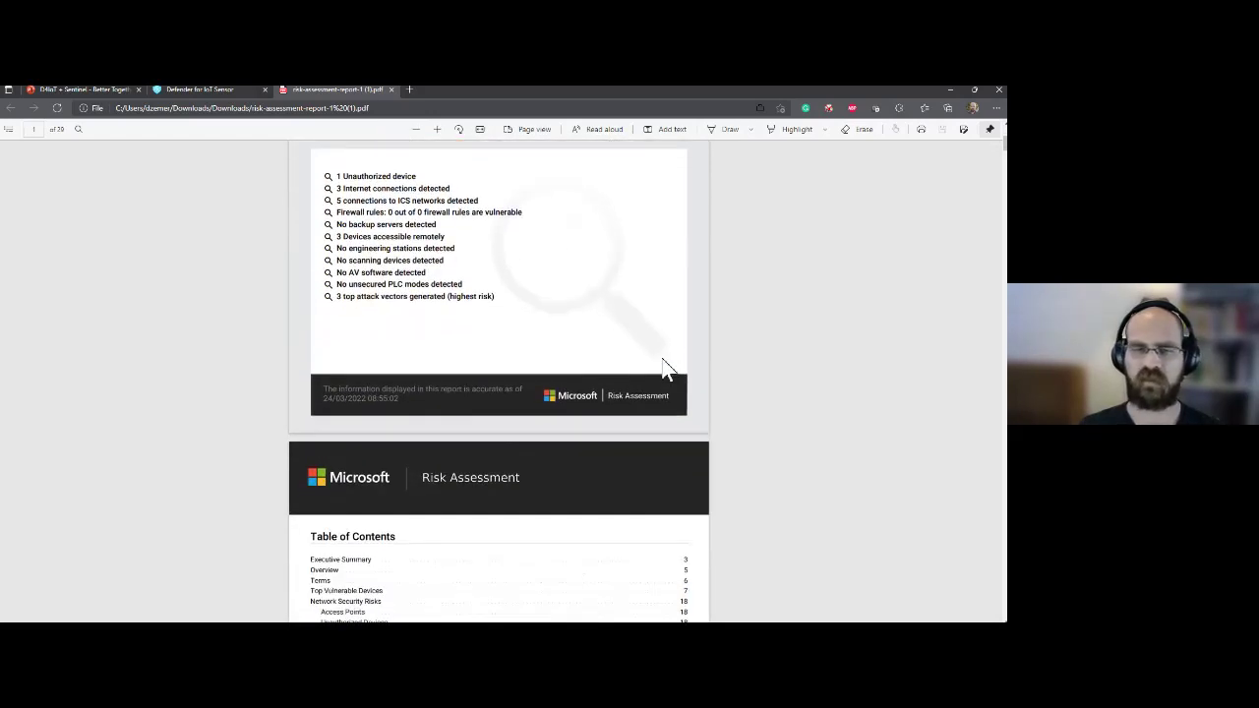
pyautogui.scroll(-4, 666, 369)
pyautogui.scroll(-2, 666, 369)
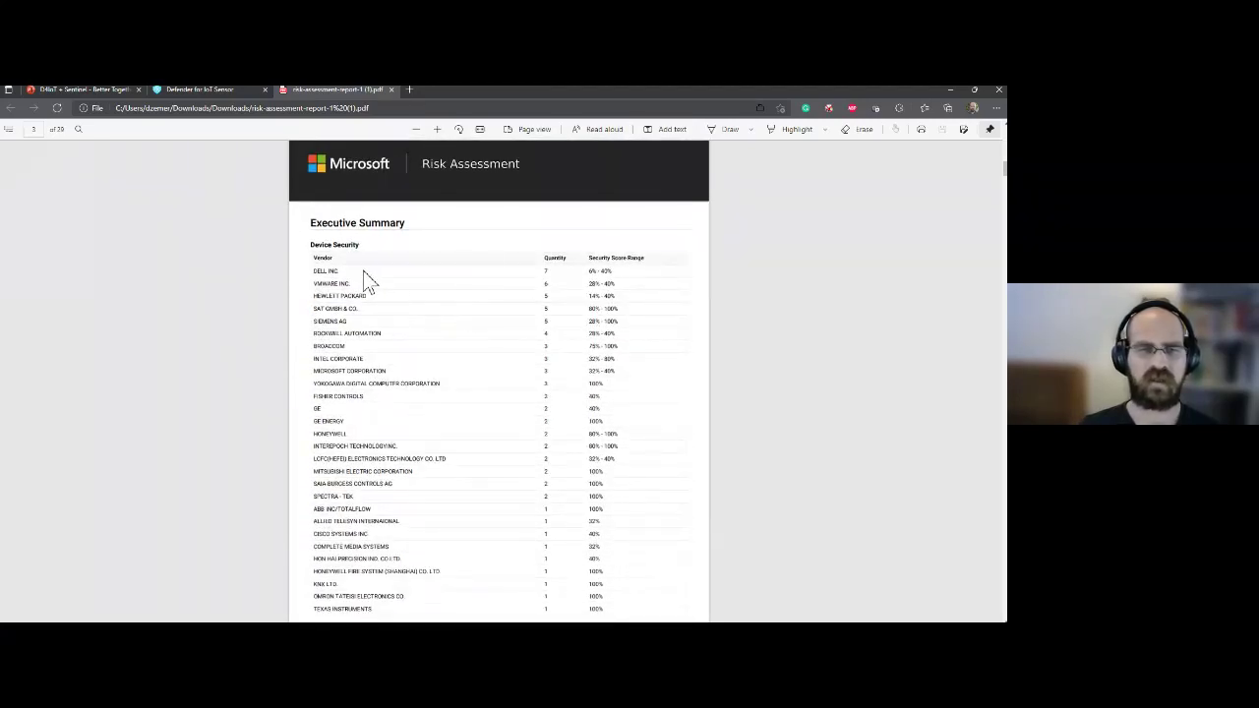
pyautogui.scroll(-4, 363, 276)
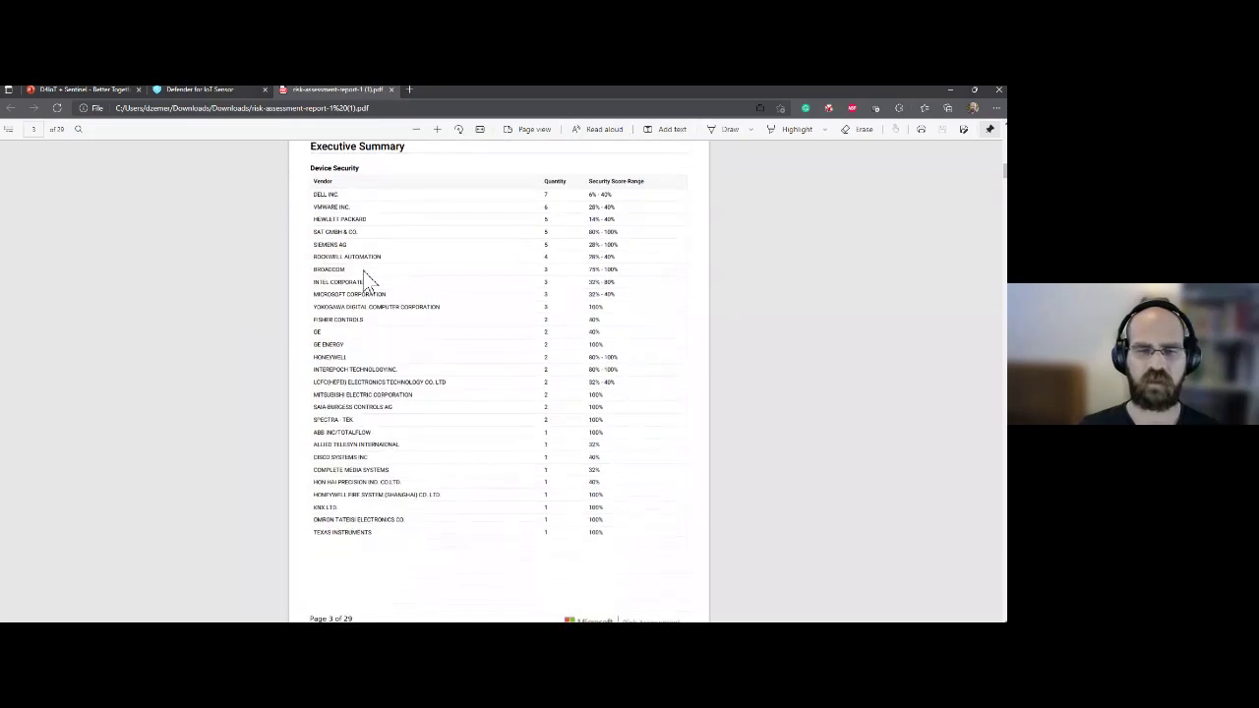
pyautogui.scroll(-3, 363, 275)
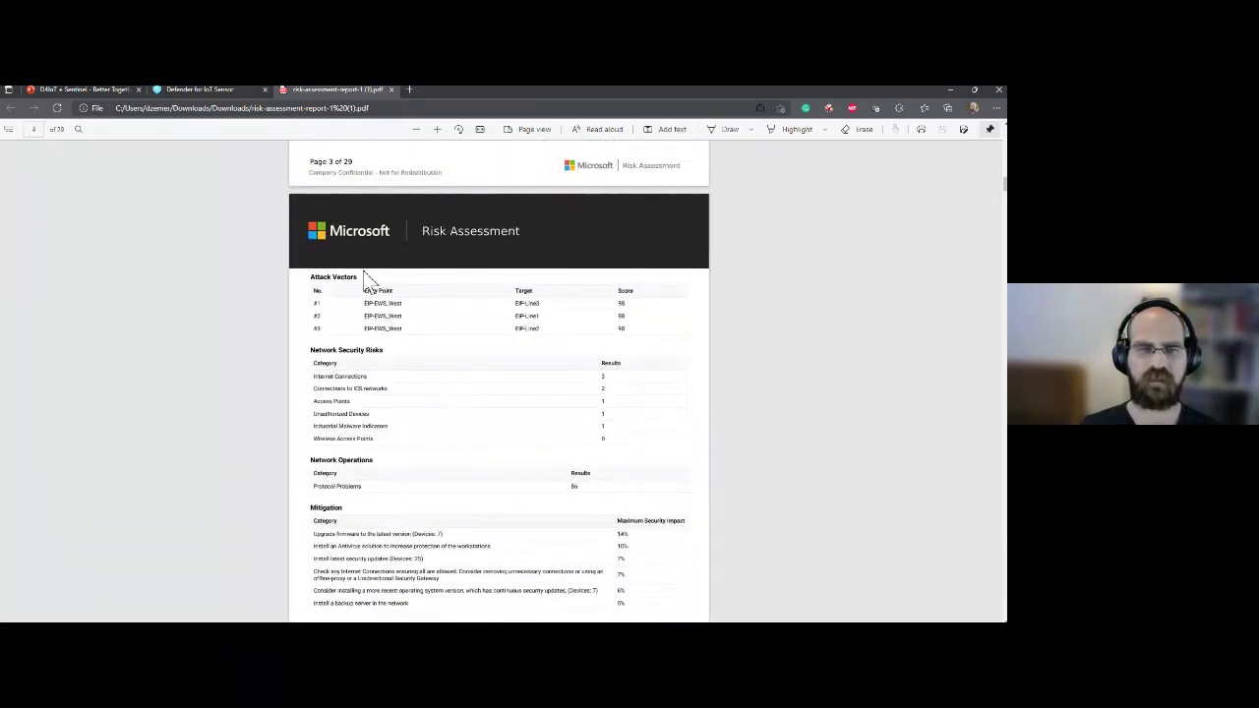
# Step: Review the report's network security risks and the firmware upgrade mitigation with its maximum security impact
pyautogui.scroll(-1, 363, 276)
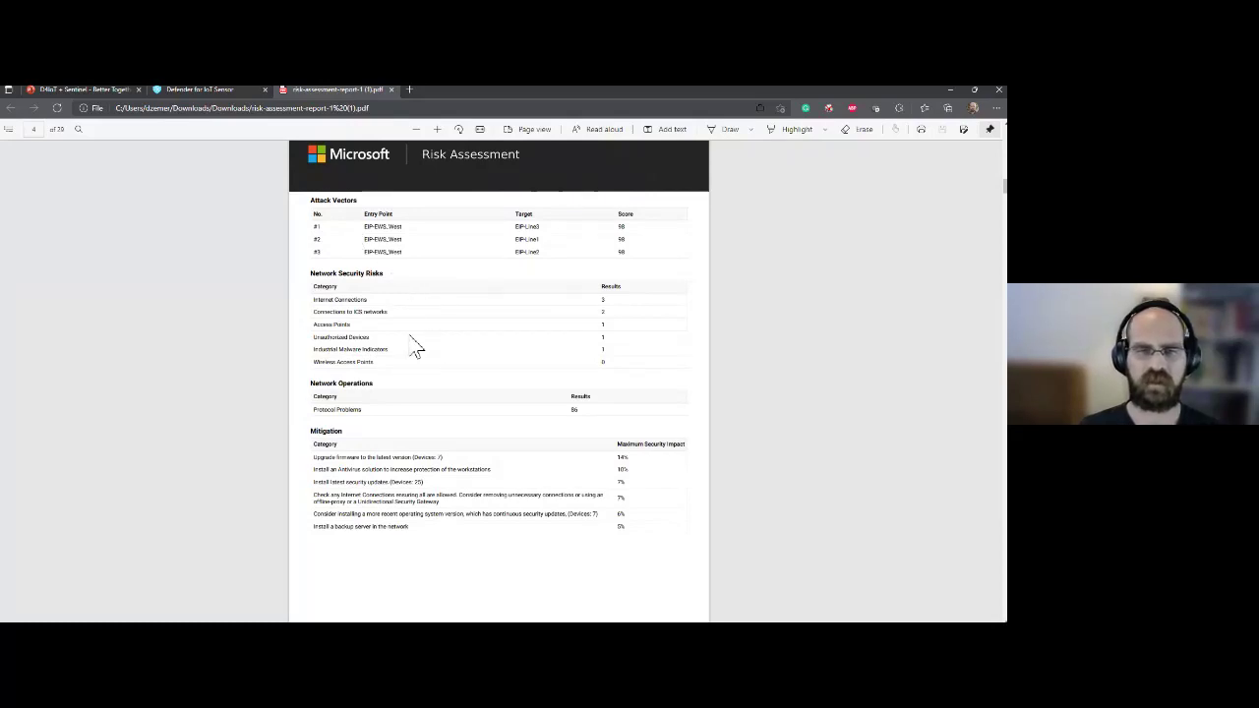
pyautogui.moveTo(336, 299); pyautogui.dragTo(362, 337)
pyautogui.click(362, 482)
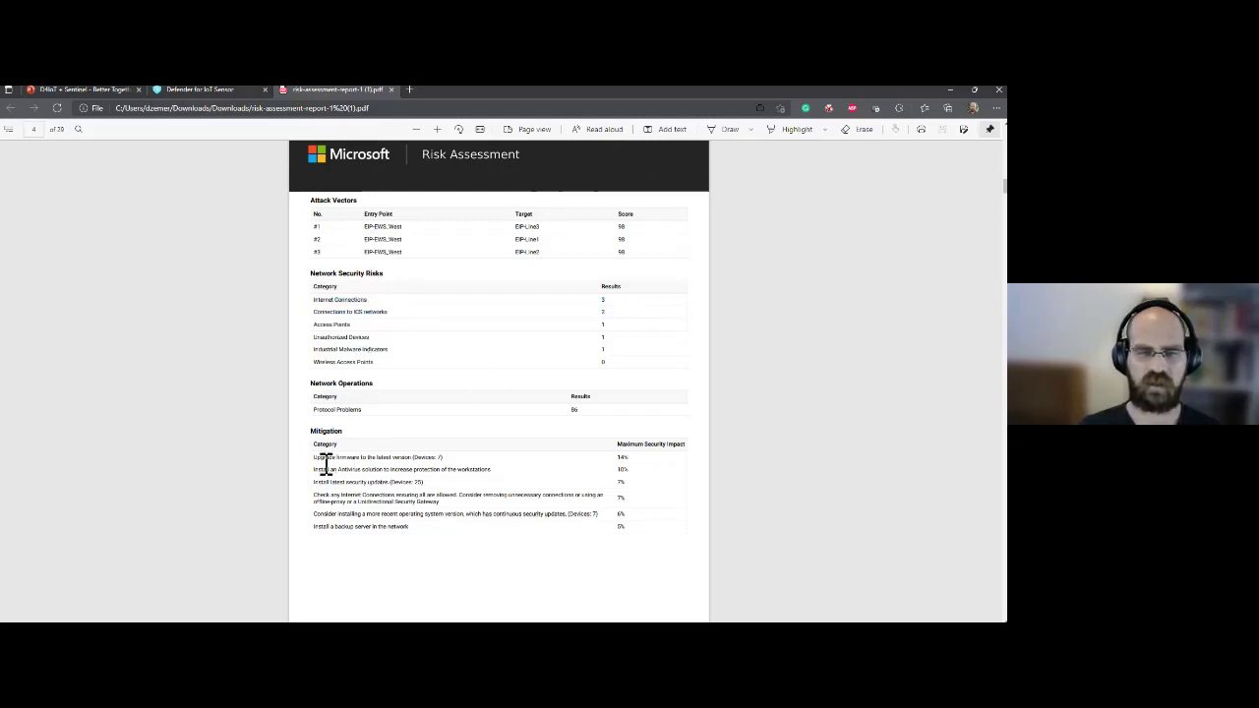
pyautogui.moveTo(316, 459); pyautogui.dragTo(411, 459)
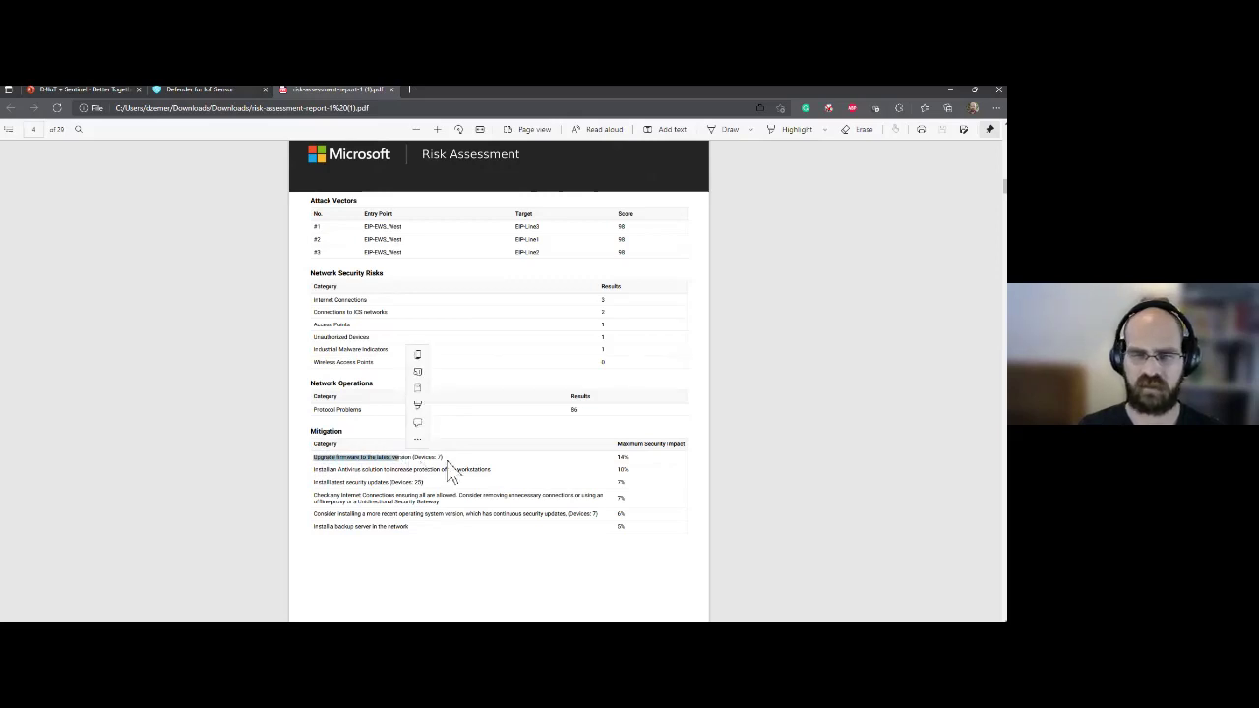
pyautogui.moveTo(618, 455); pyautogui.dragTo(635, 460)
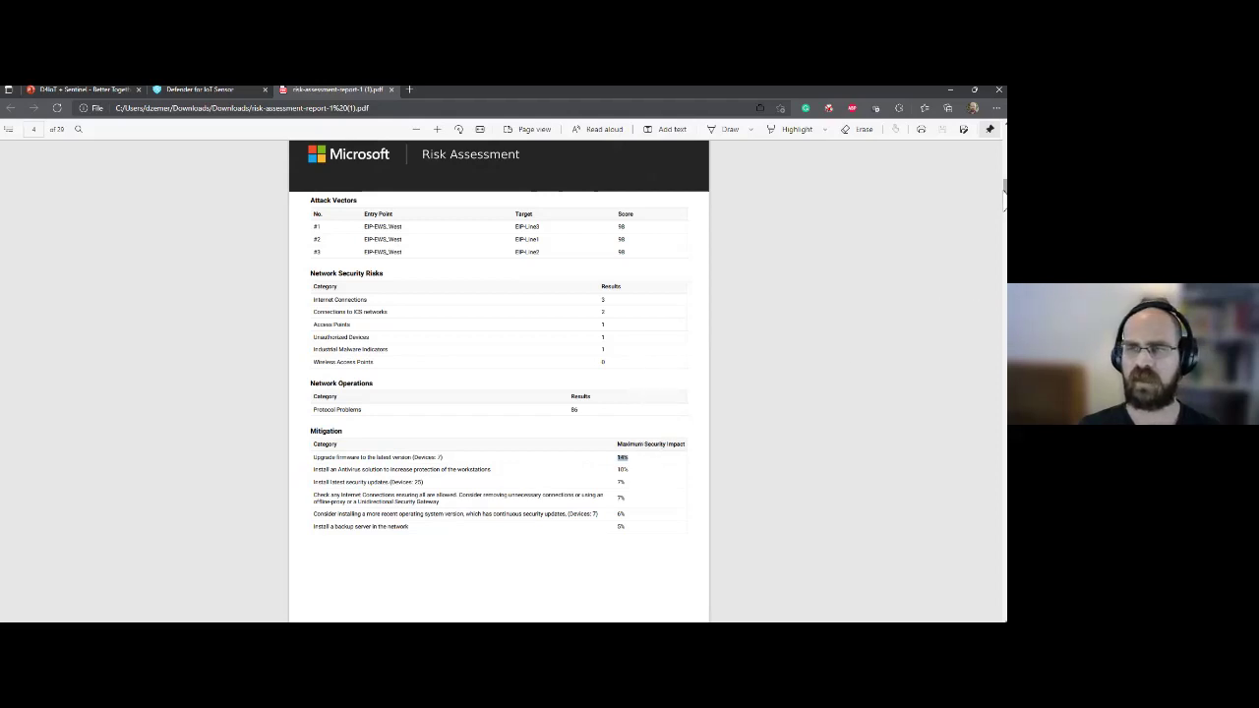
# Step: Examine the most severe CVEs listed for EIP-Line1 on page 10 of the report and close the report
pyautogui.scroll(-2, 503, 351)
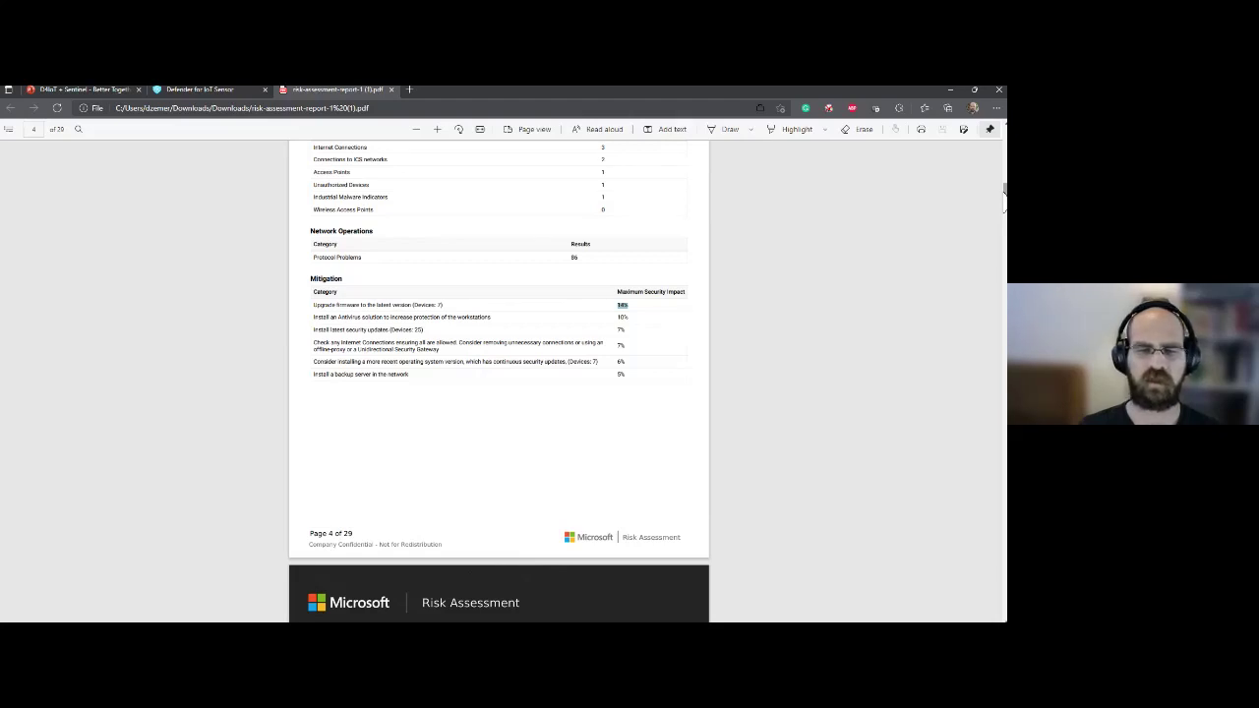
pyautogui.moveTo(1004, 196); pyautogui.dragTo(1004, 291)
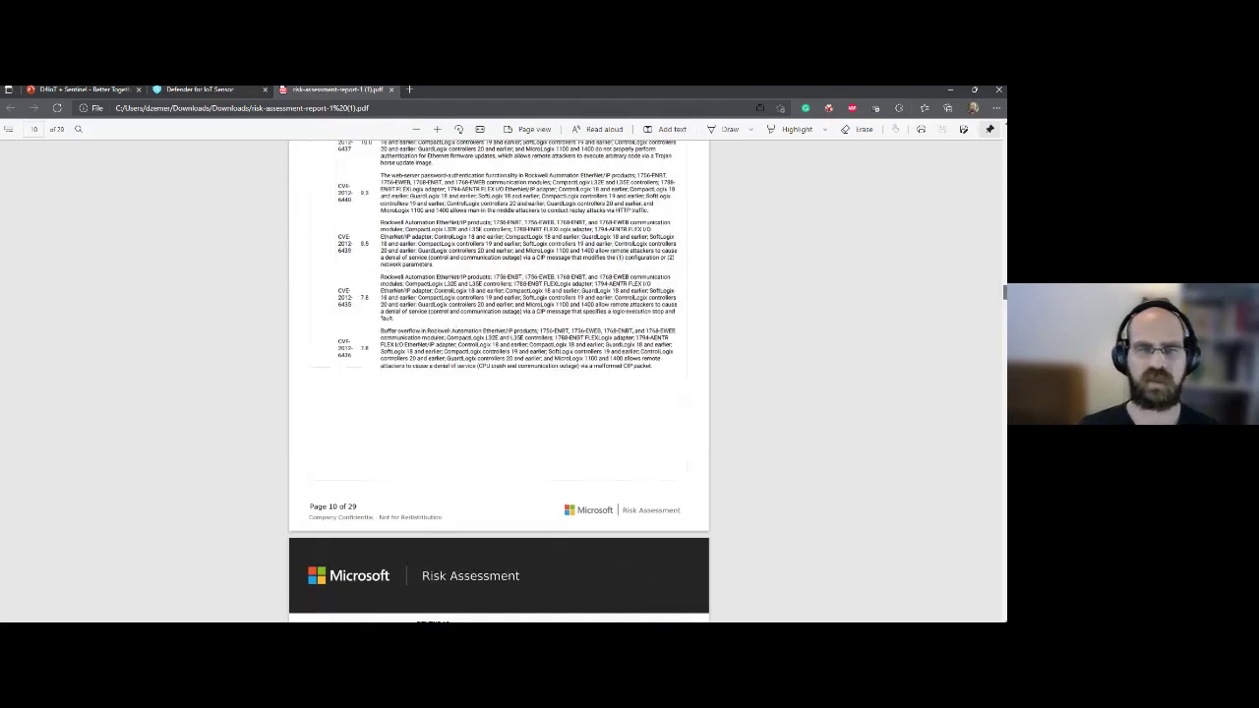
pyautogui.scroll(2, 1004, 291)
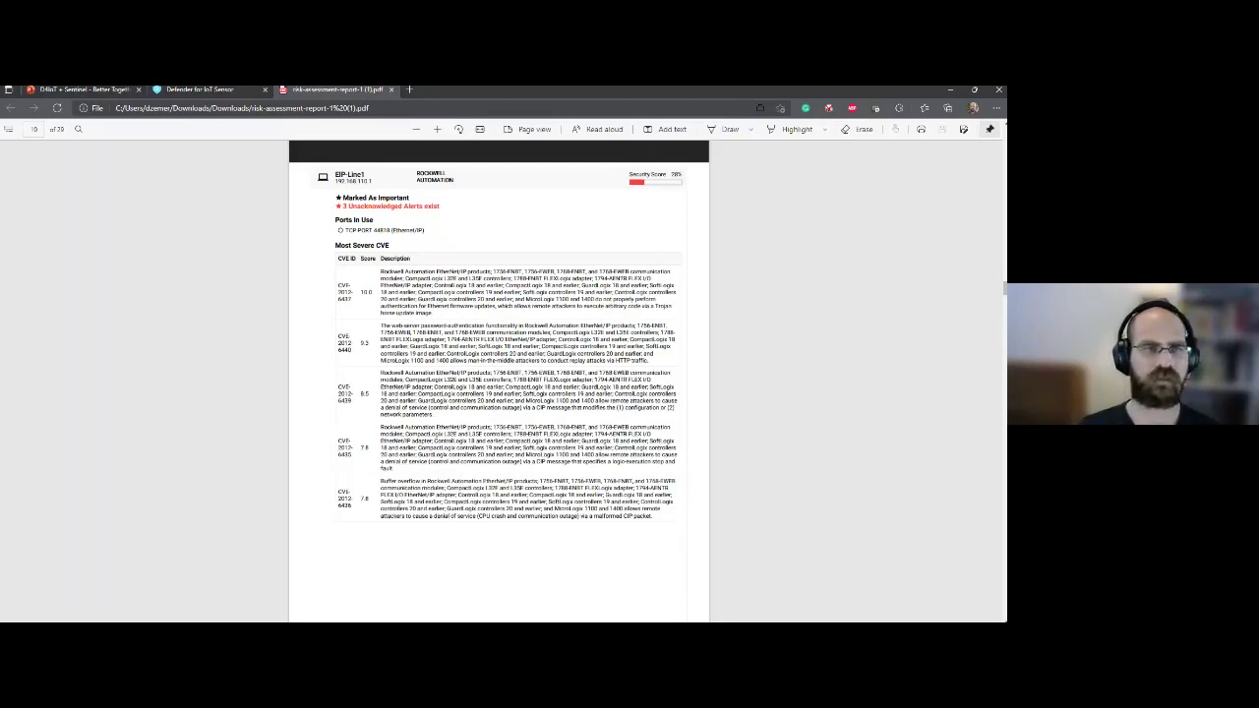
pyautogui.rightClick(298, 86)
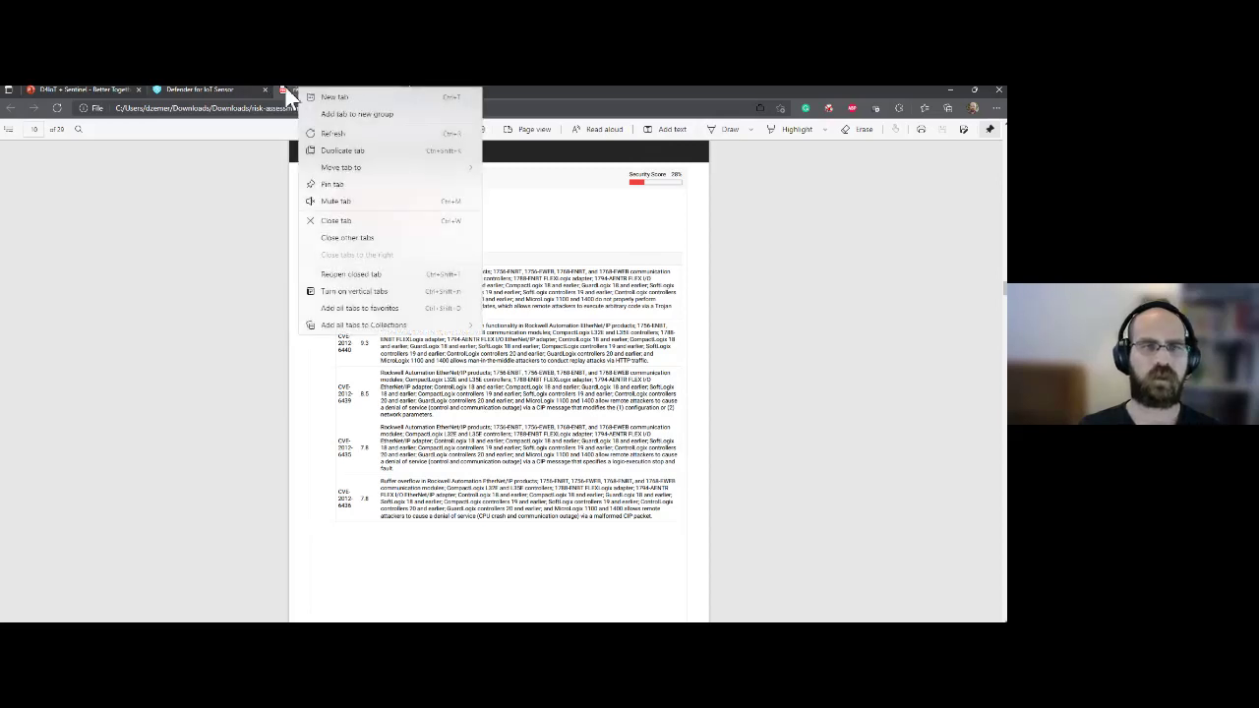
pyautogui.click(287, 85)
pyautogui.click(391, 89)
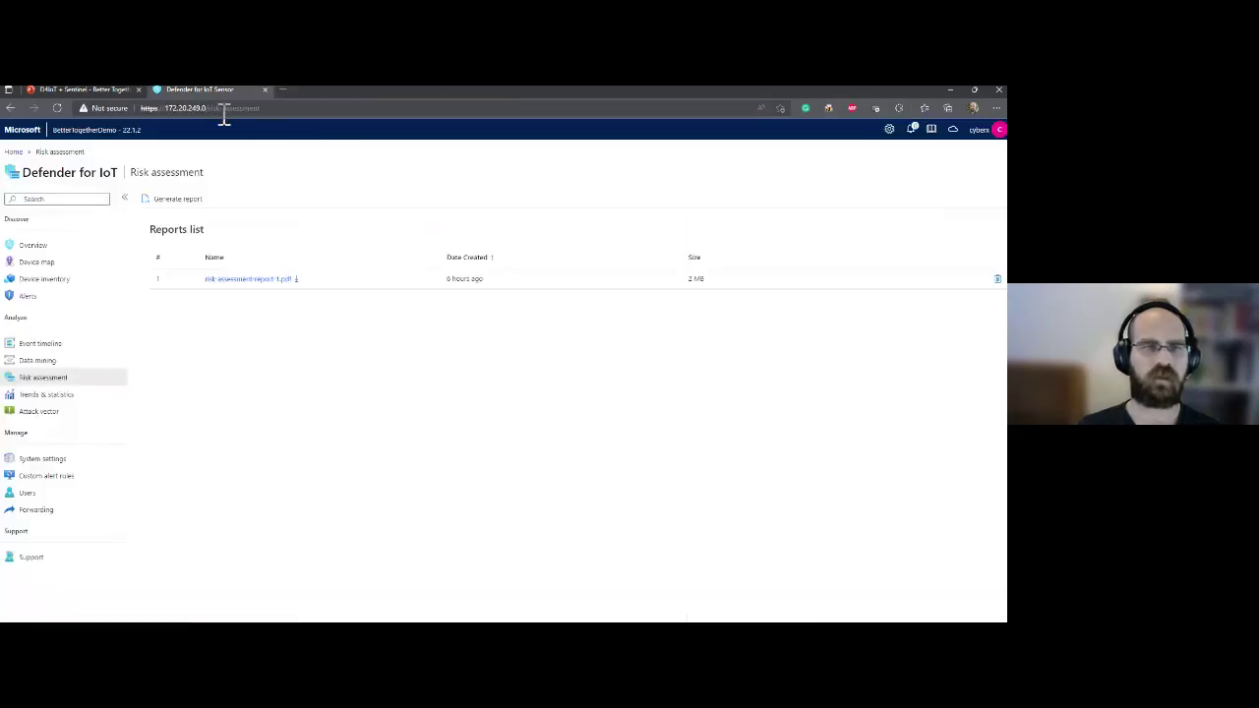
# Step: Expand the S7 attack vector simulation and examine the attack path from EIP-EWS_West to EIP-Line3
pyautogui.click(99, 417)
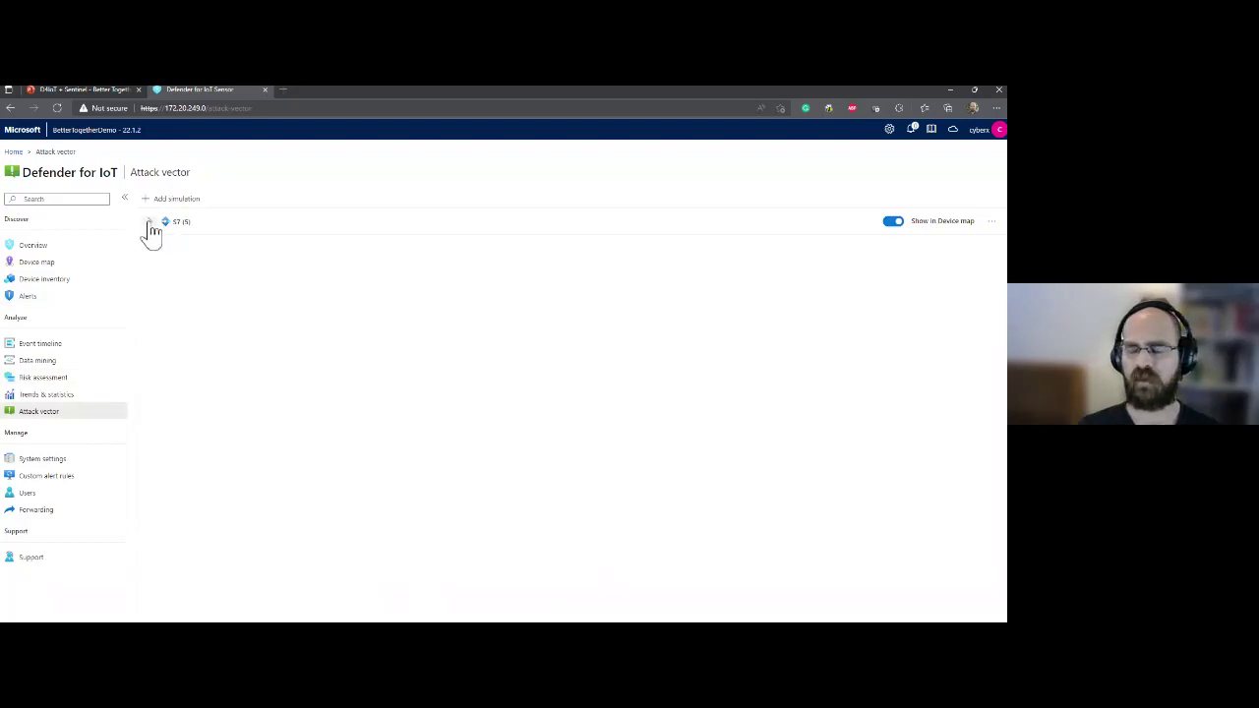
pyautogui.click(150, 227)
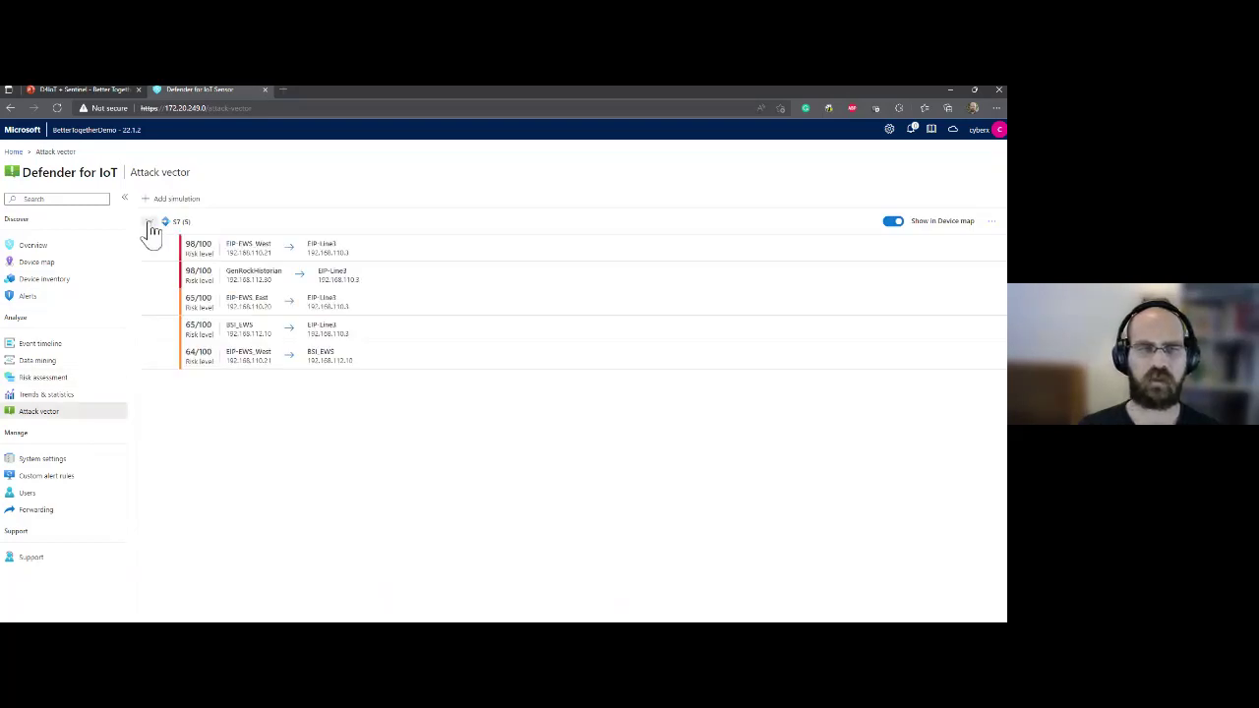
pyautogui.click(246, 251)
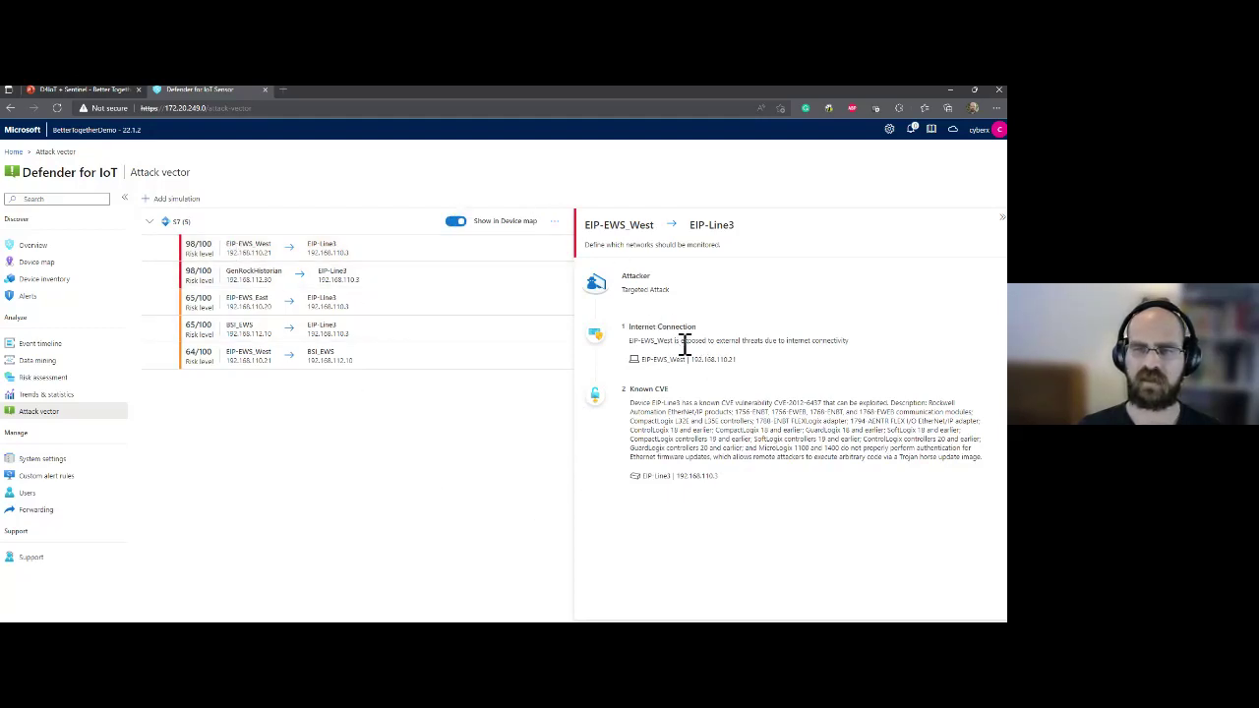
pyautogui.moveTo(681, 340); pyautogui.dragTo(642, 343)
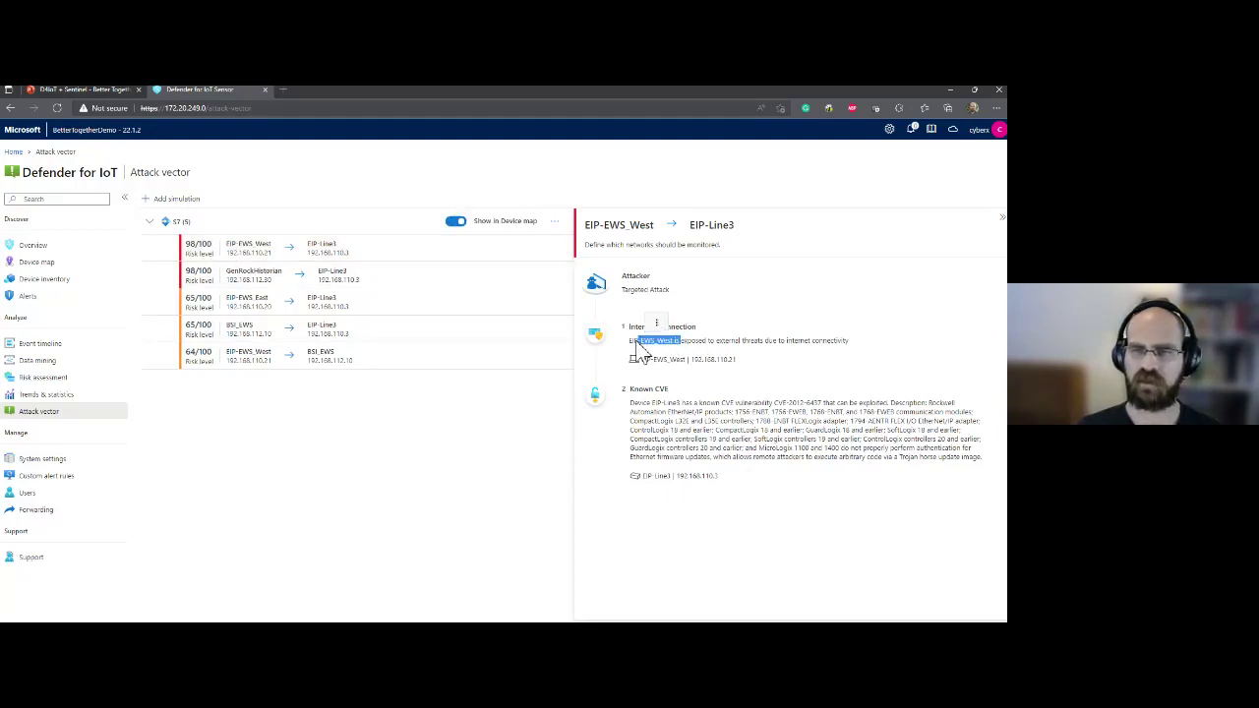
pyautogui.click(663, 428)
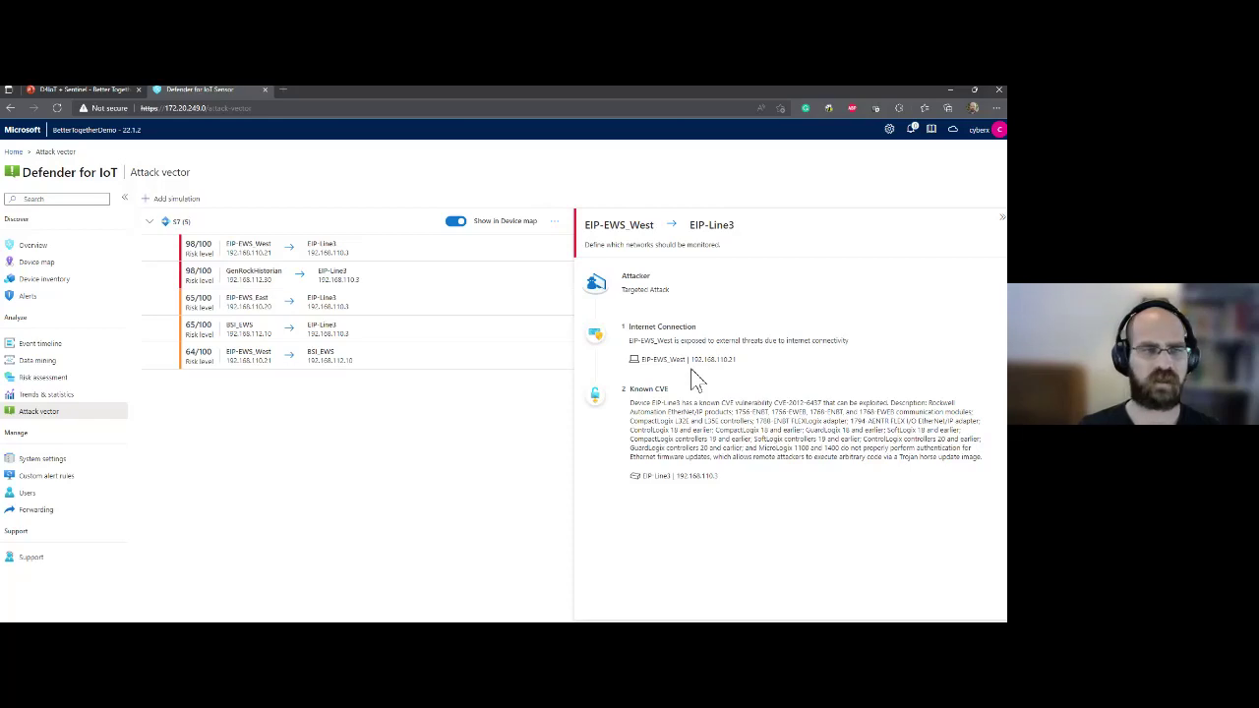
# Step: Revisit the Client Challenges slide and return to the sensor console to view the alerts list
pyautogui.click(107, 88)
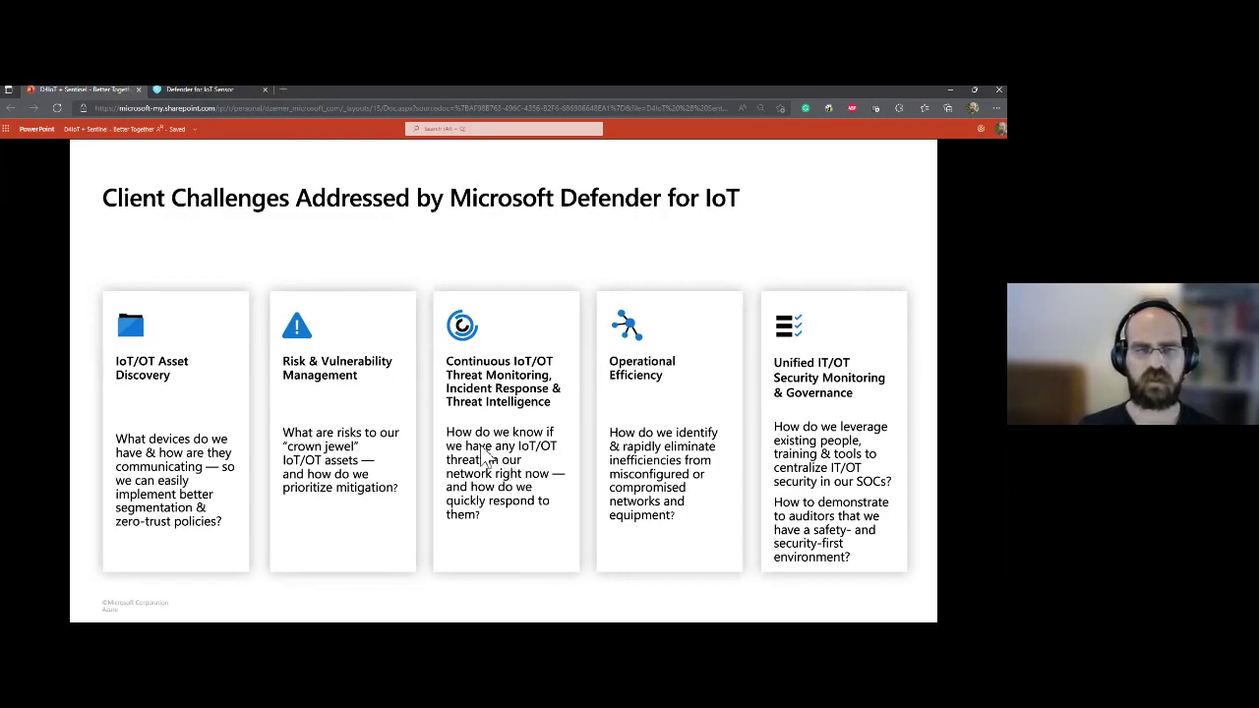
pyautogui.click(165, 90)
pyautogui.click(74, 298)
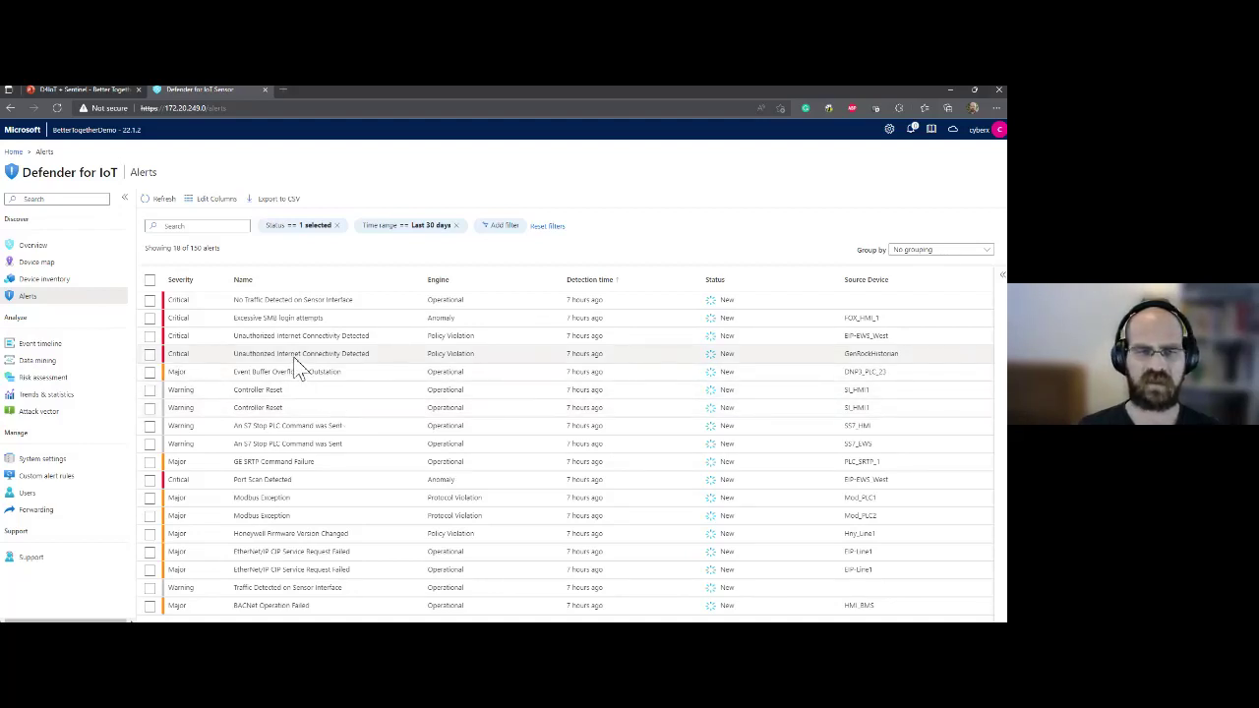
# Step: View the full details of the Unauthorized Internet Connectivity Detected alert for GenRockHistorian and close them
pyautogui.click(294, 358)
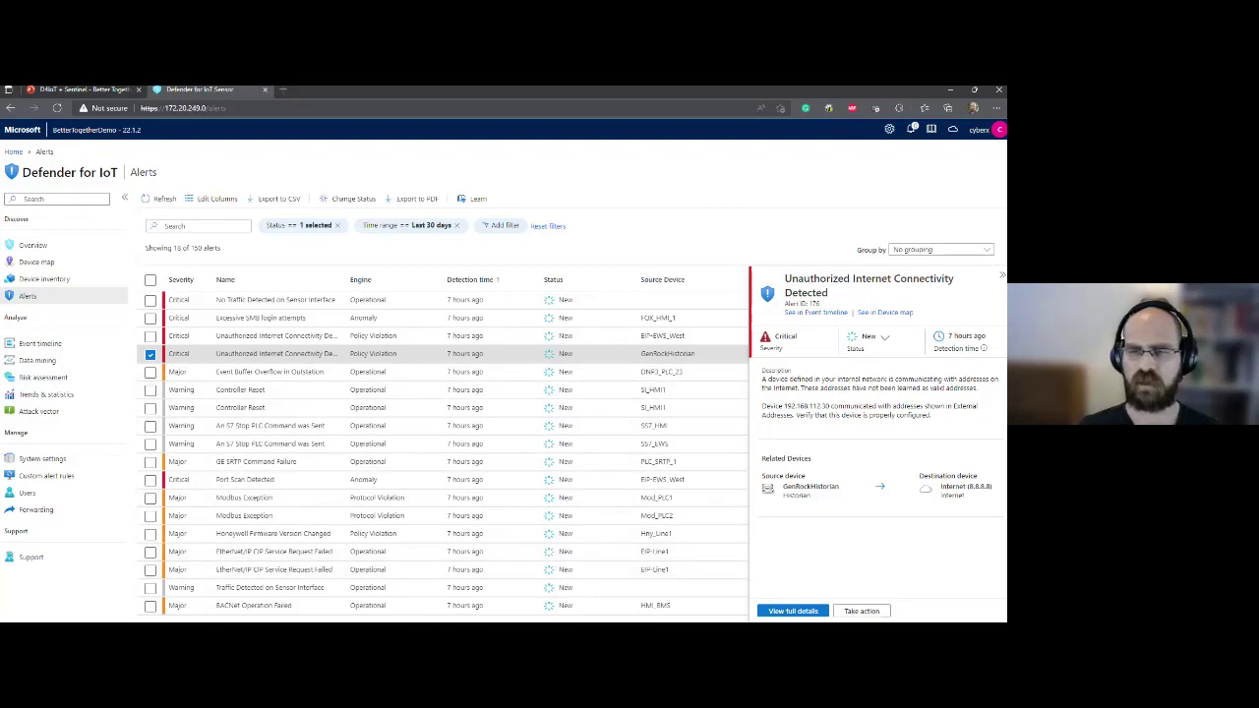
pyautogui.click(780, 612)
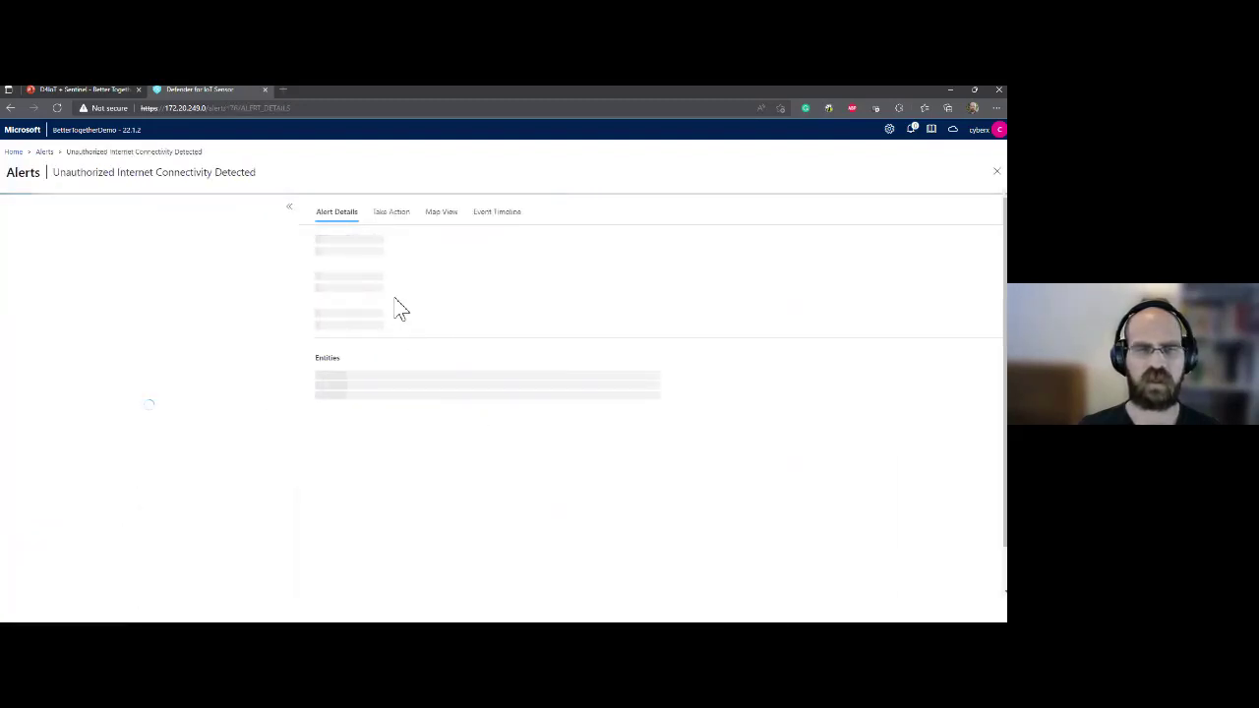
pyautogui.scroll(-1, 394, 307)
pyautogui.click(332, 315)
pyautogui.scroll(1, 357, 436)
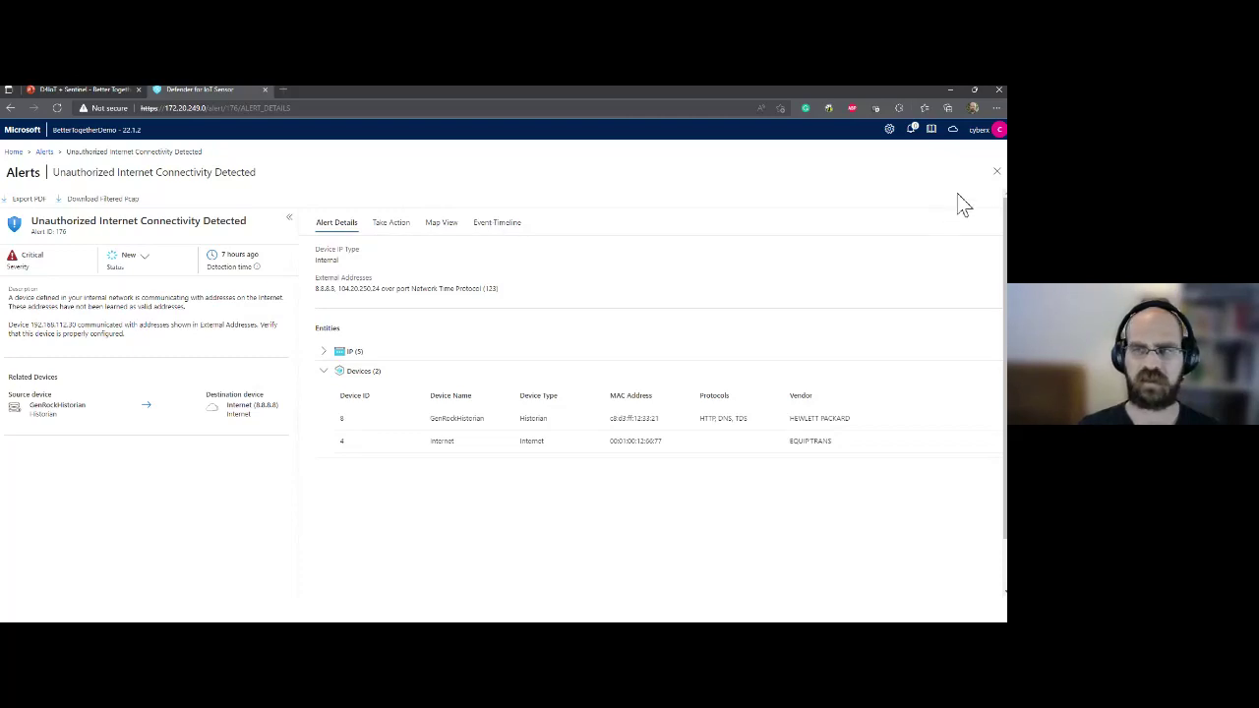
pyautogui.click(996, 174)
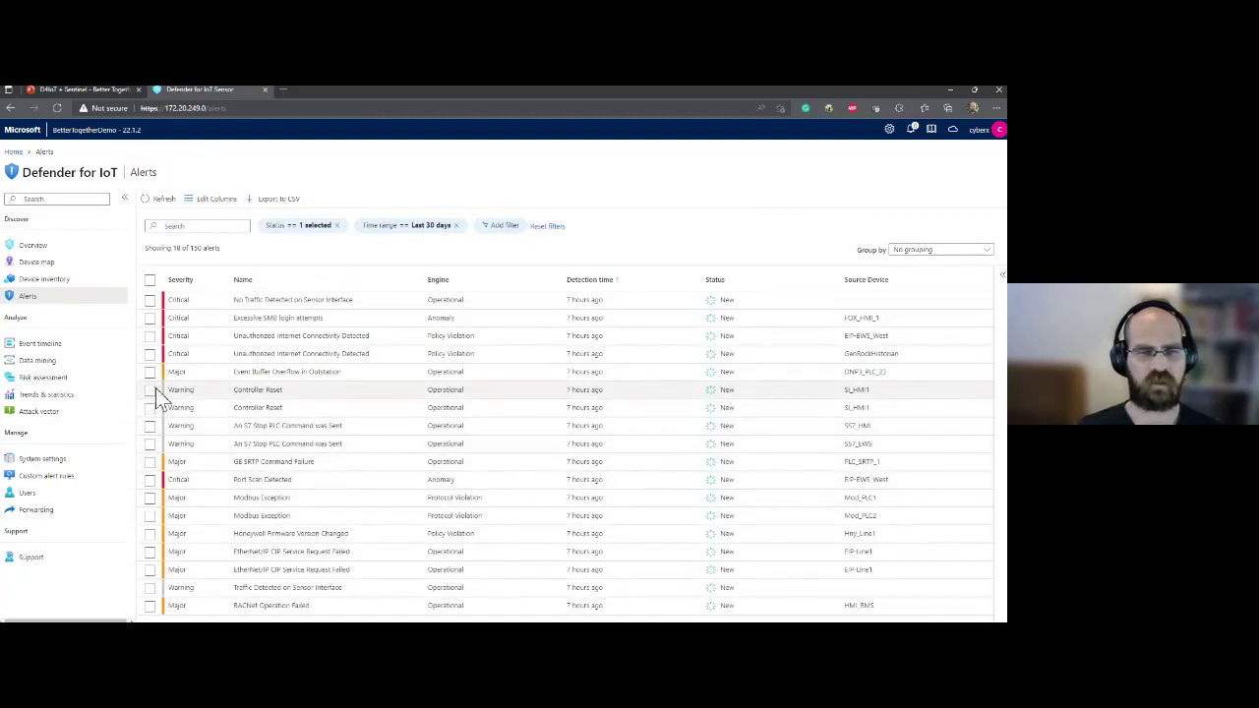
# Step: Browse the event timeline and revisit the Client Challenges slide before returning to the sensor console
pyautogui.click(90, 357)
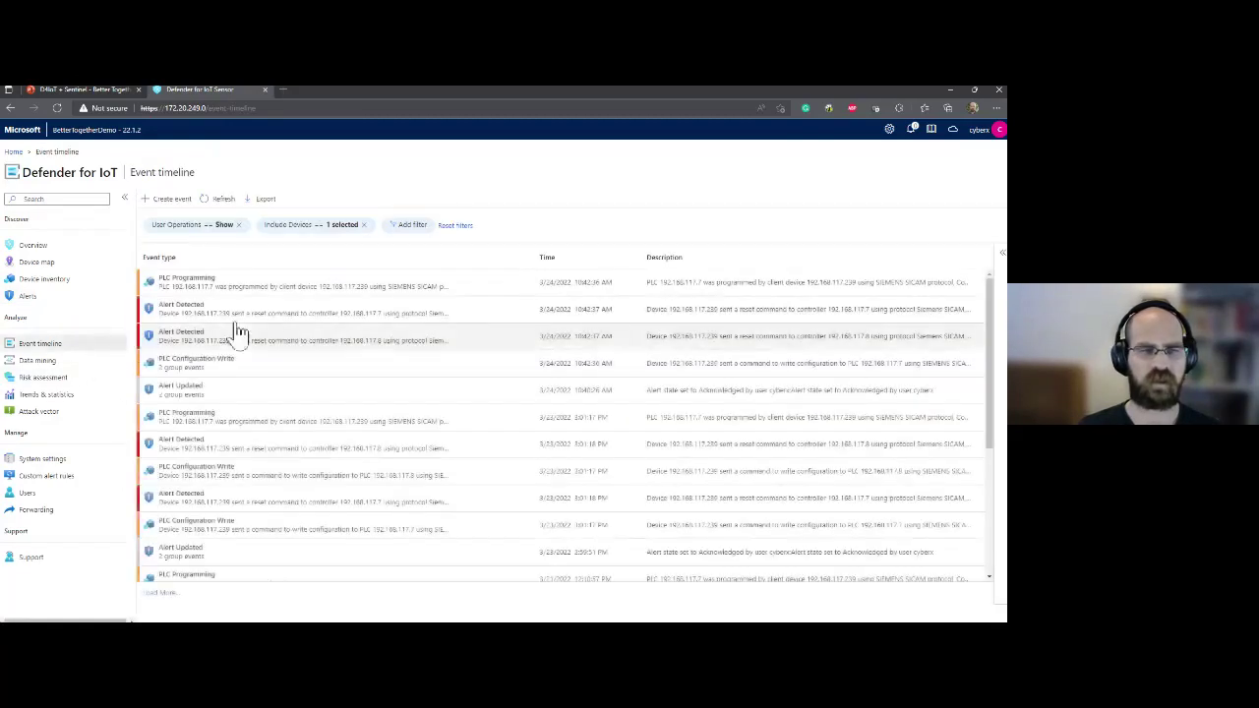
pyautogui.scroll(-3, 354, 364)
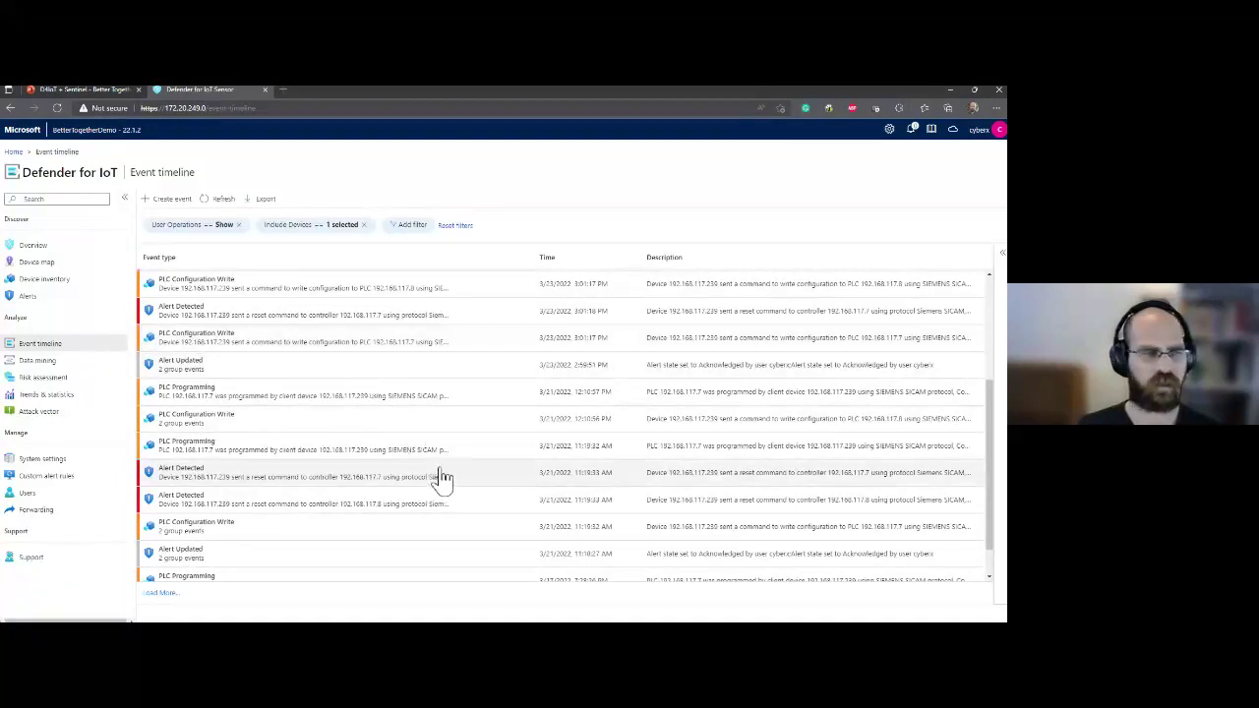
pyautogui.hotkey('ctrl', 'pageup')
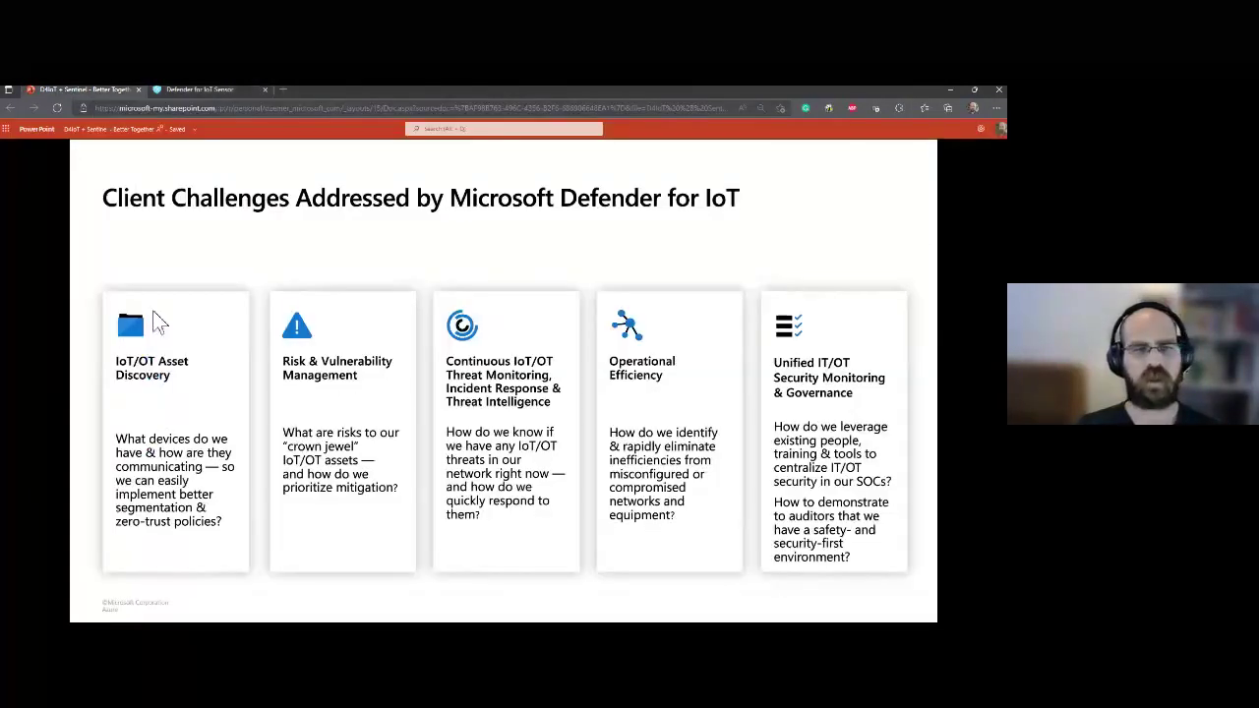
pyautogui.click(183, 92)
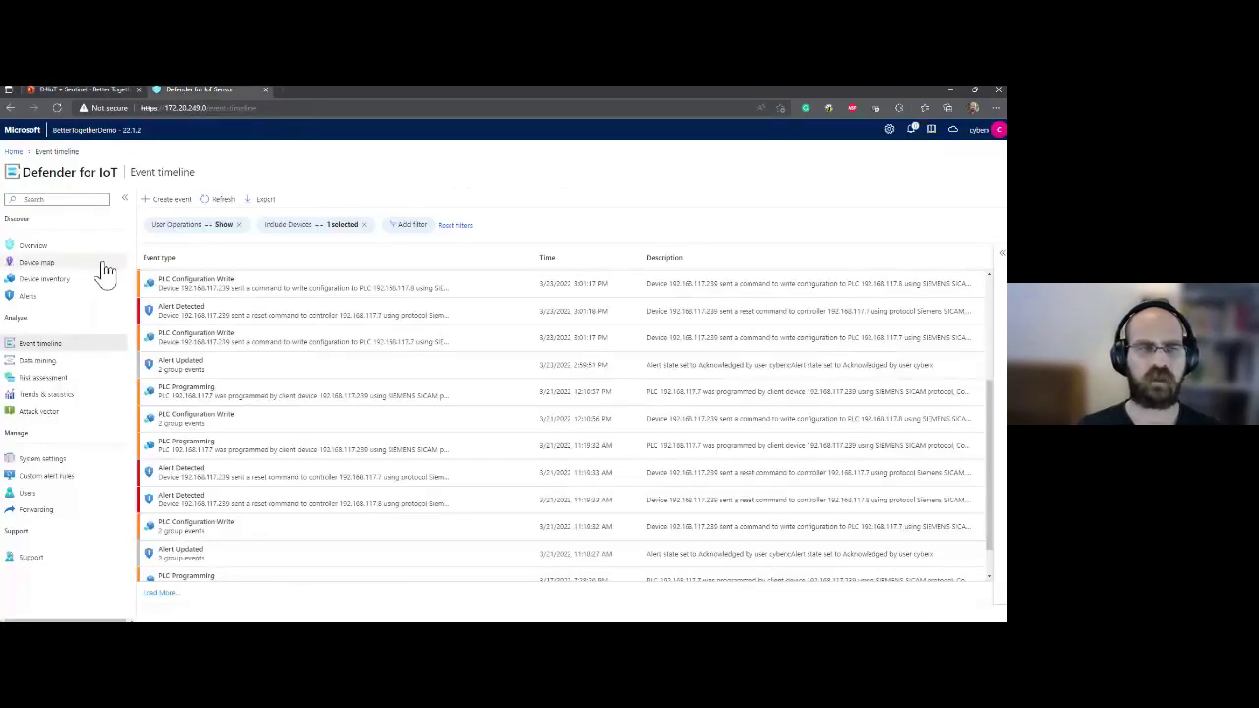
# Step: Visit the device map, return to the alerts list and read the Modbus Exception alert from Mod_PLC1
pyautogui.click(39, 262)
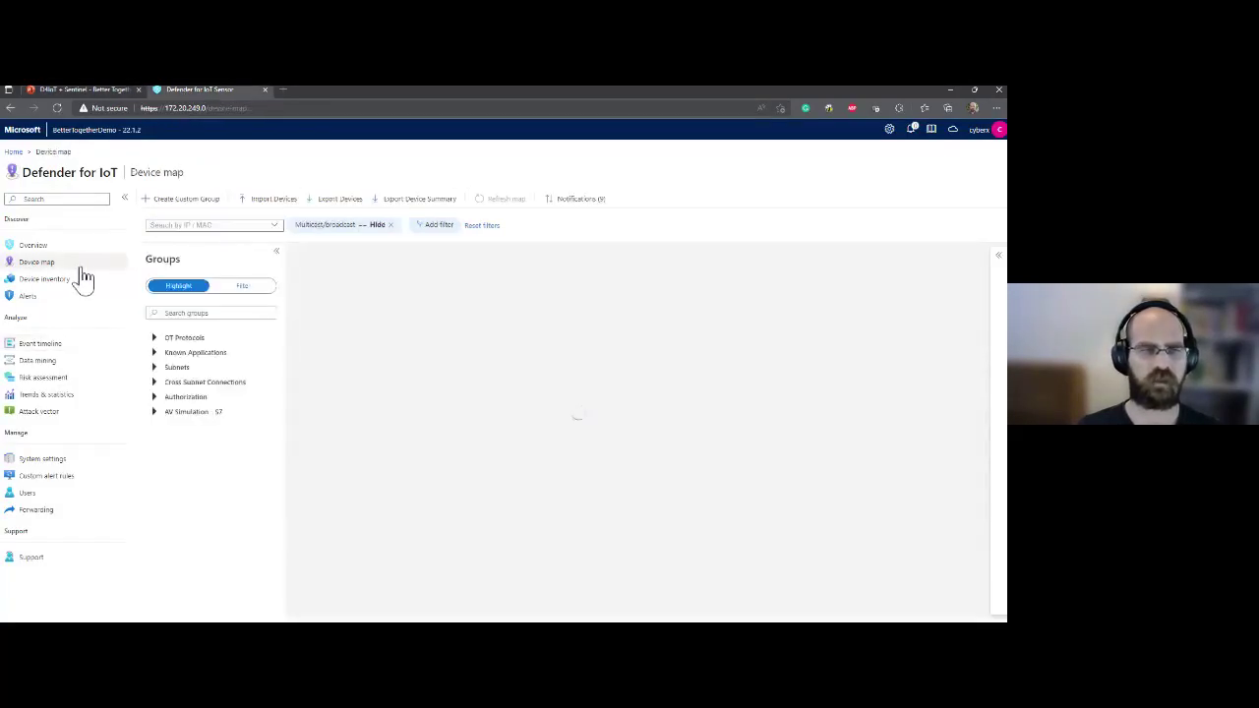
pyautogui.click(49, 300)
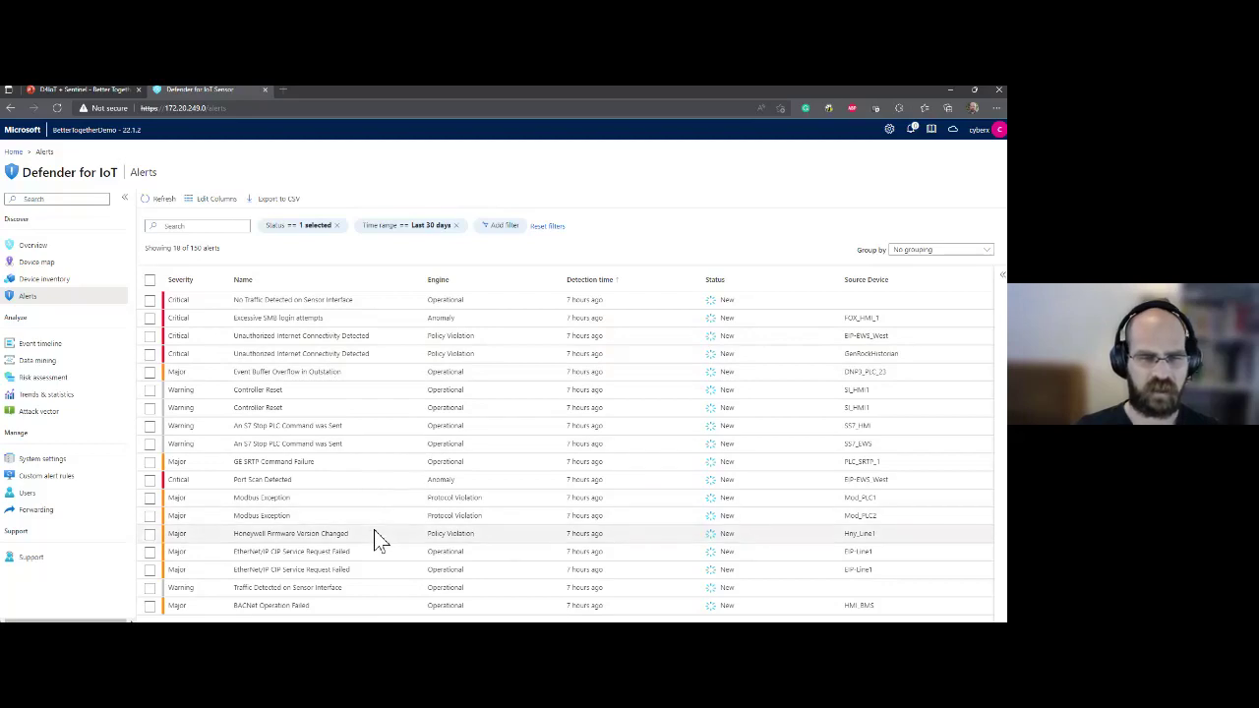
pyautogui.click(348, 498)
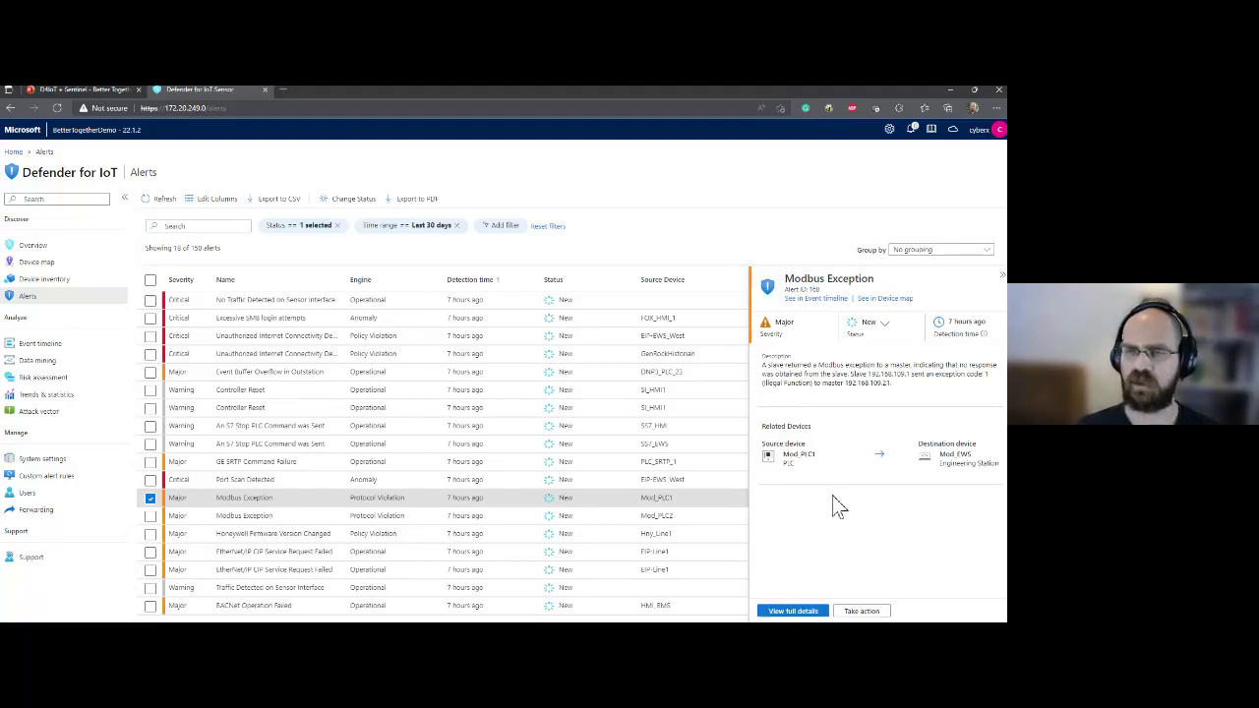
pyautogui.moveTo(784, 365); pyautogui.dragTo(809, 393)
pyautogui.click(806, 393)
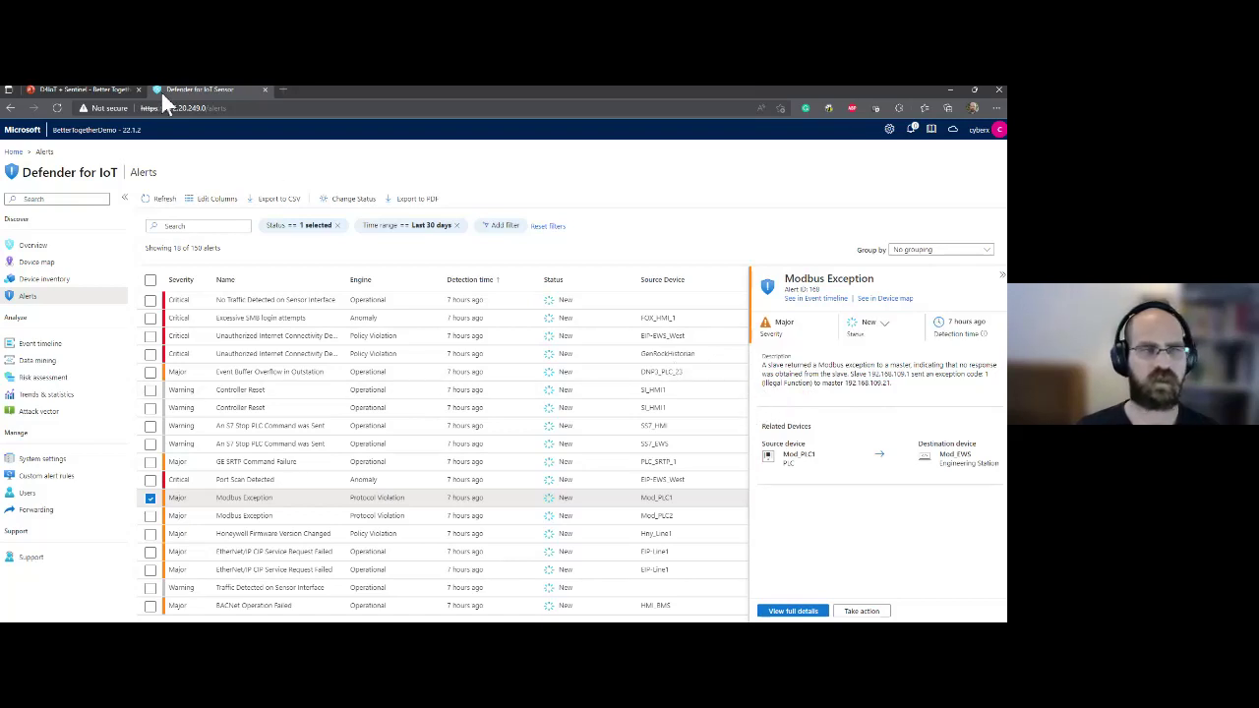
# Step: Check the Client Challenges slide again and collapse the Modbus Exception alert's details in the sensor console
pyautogui.click(94, 92)
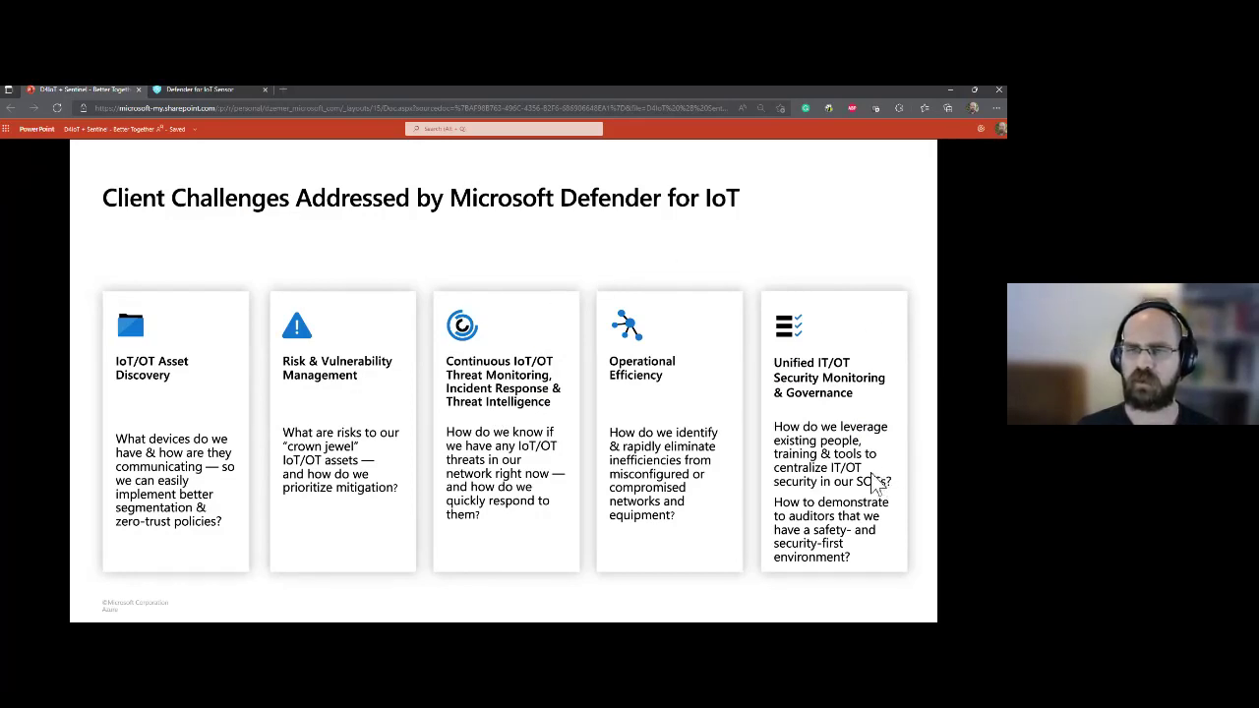
pyautogui.click(178, 92)
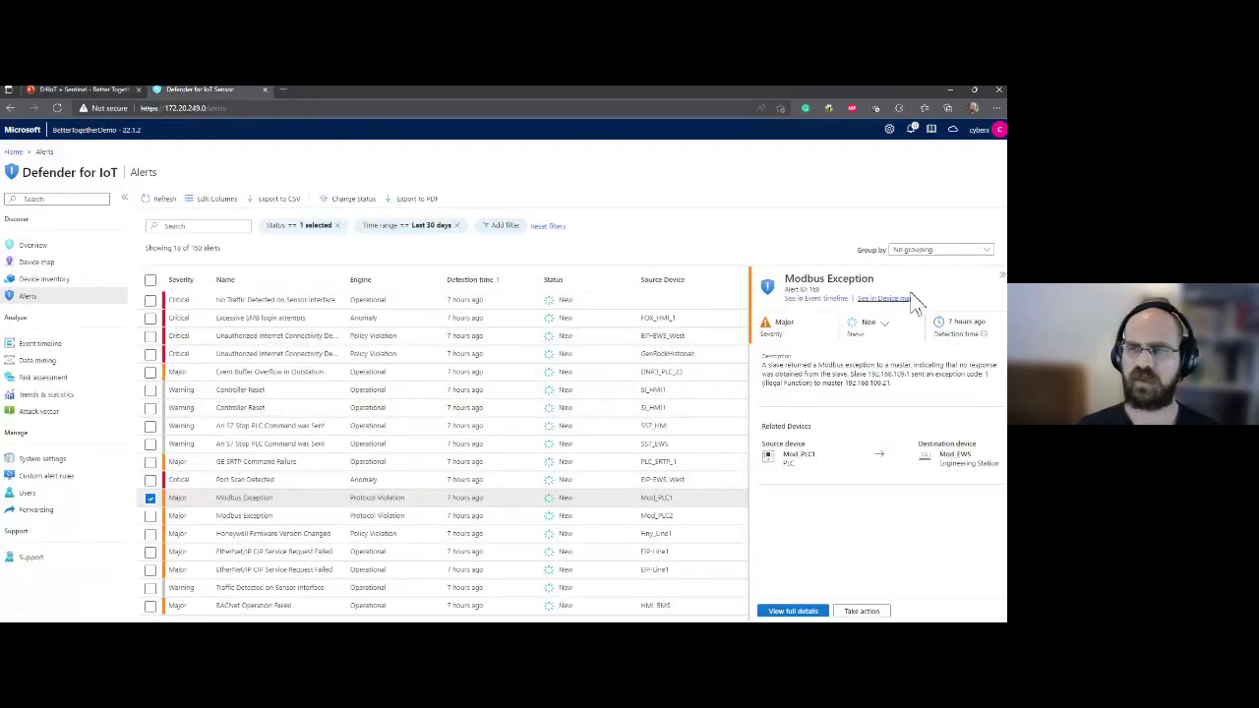
pyautogui.click(1000, 280)
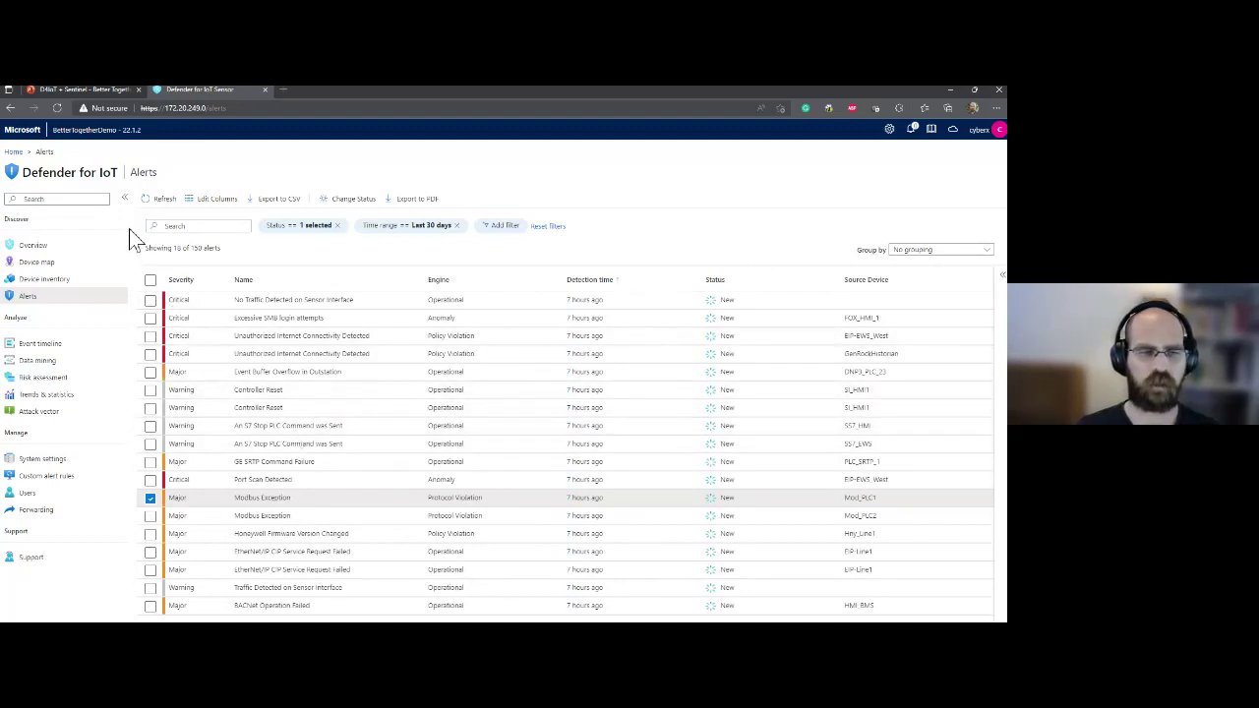
# Step: Review the server types available for a new forwarding rule, cancel the rule and open the sensor's overview
pyautogui.click(96, 512)
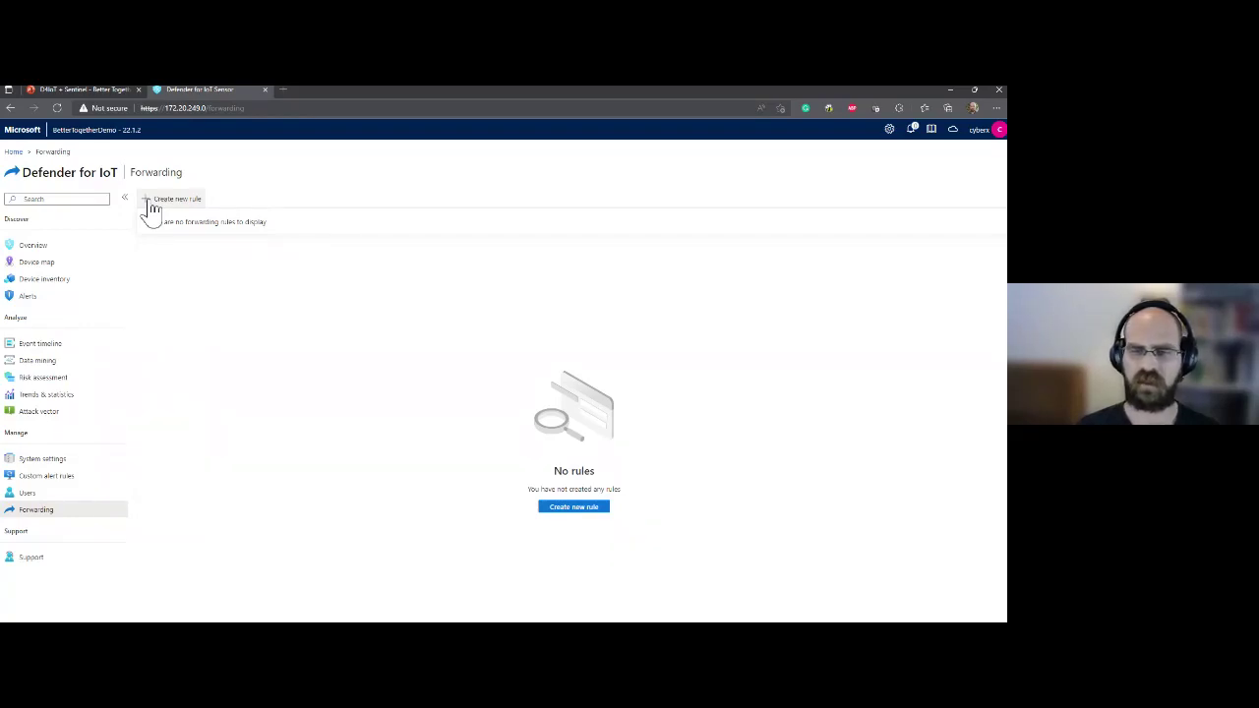
pyautogui.click(152, 204)
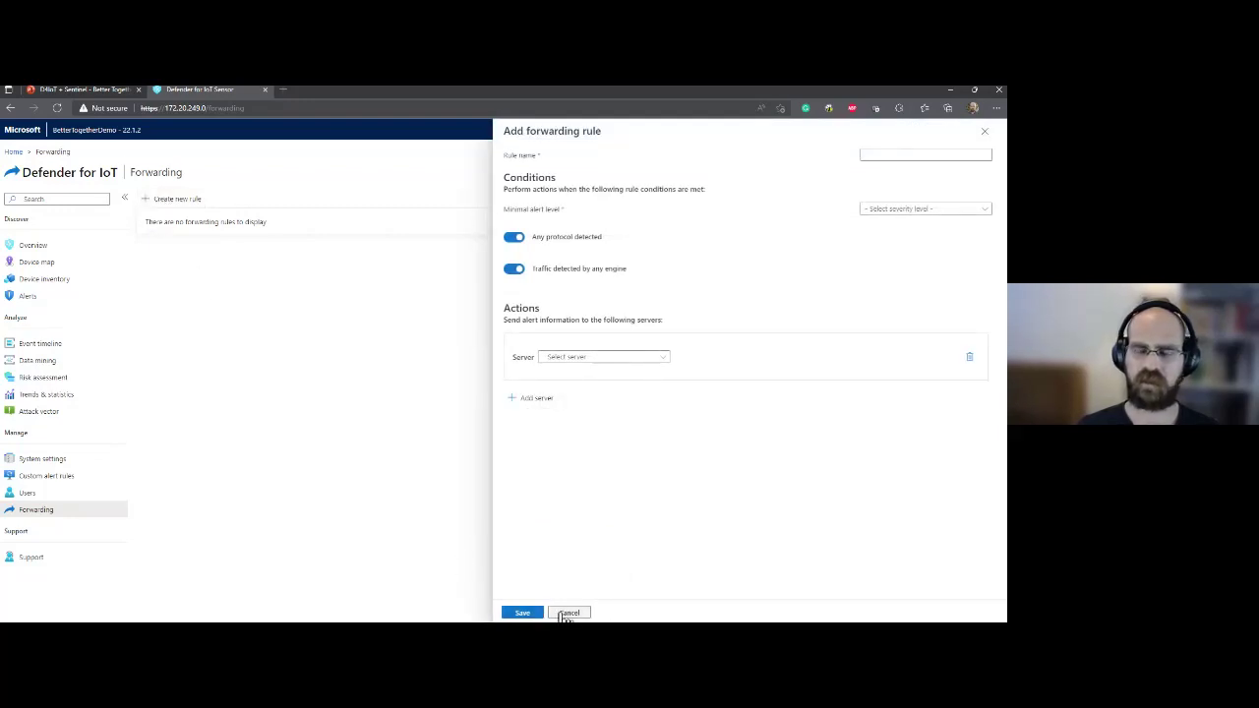
pyautogui.click(557, 360)
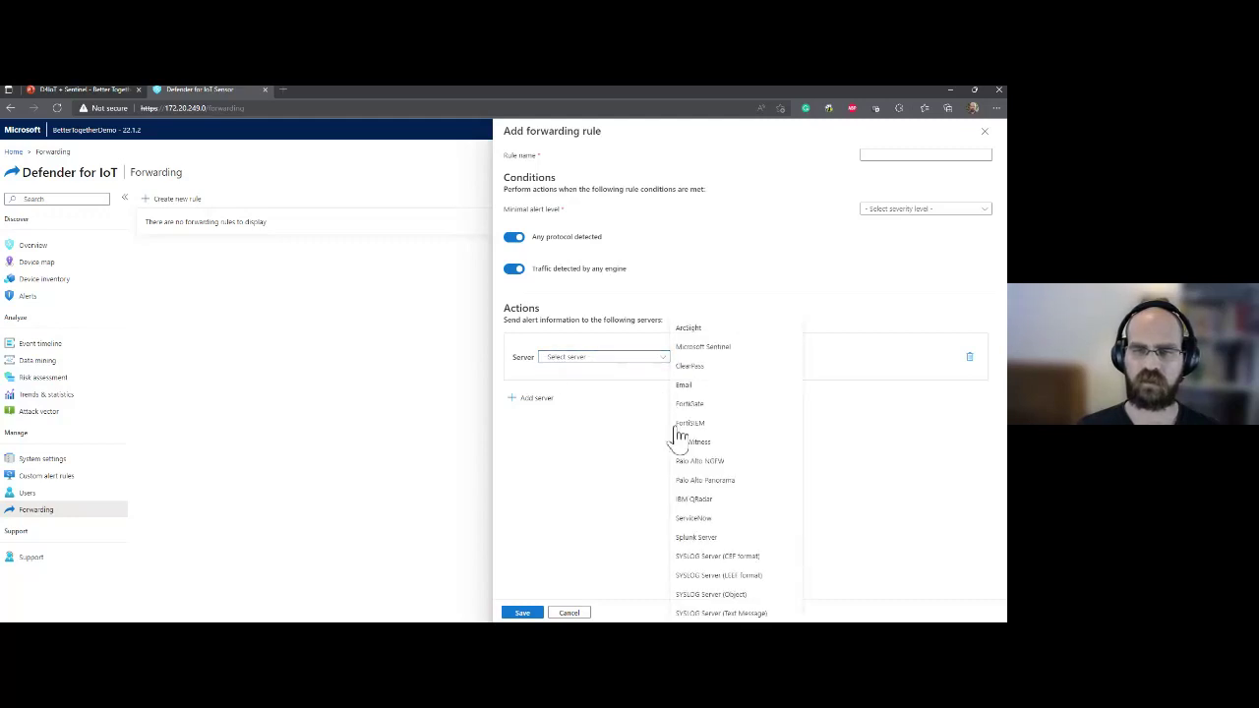
pyautogui.click(570, 613)
pyautogui.click(78, 248)
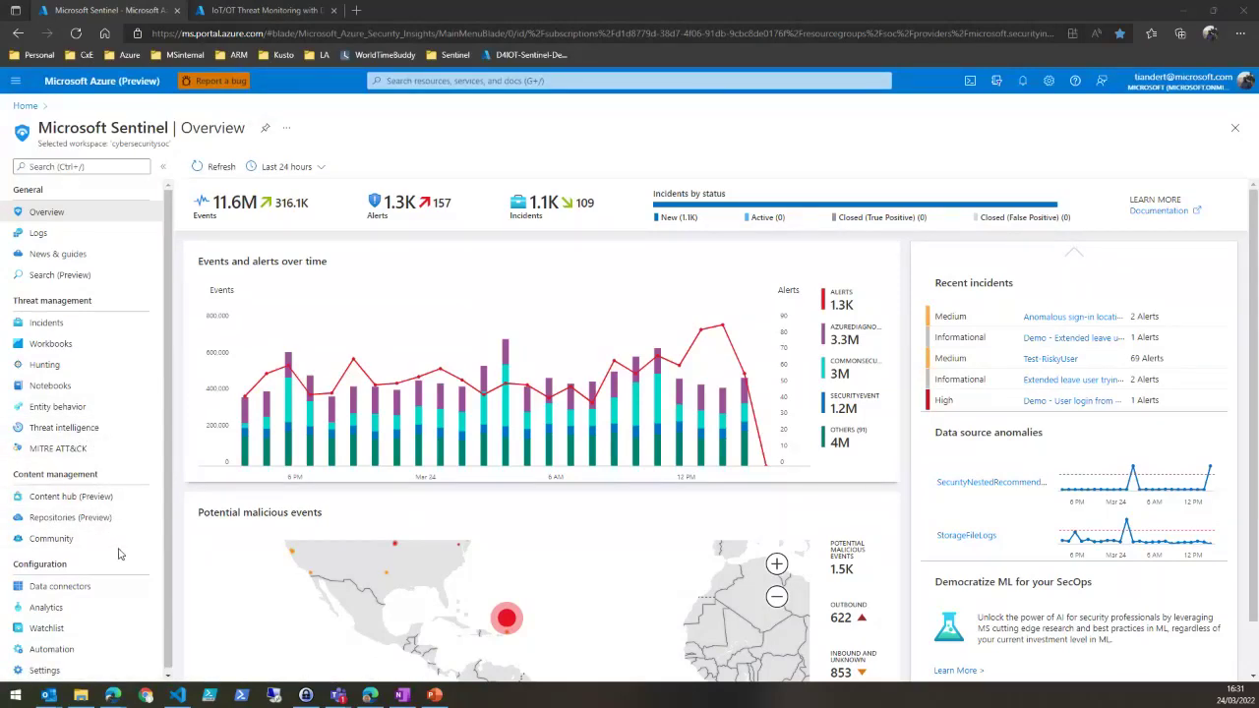
# Step: Search Microsoft Sentinel's data connectors for "iot" and open the Microsoft Defender for IoT connector page
pyautogui.click(86, 592)
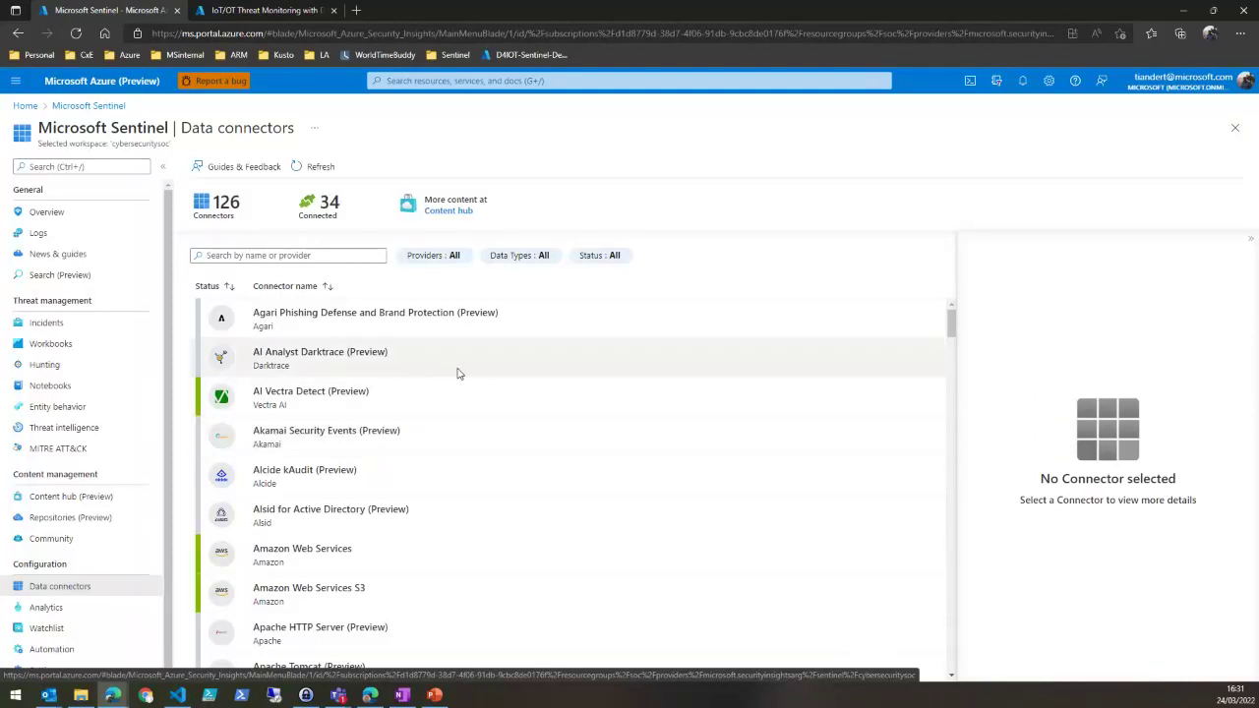
pyautogui.click(310, 255)
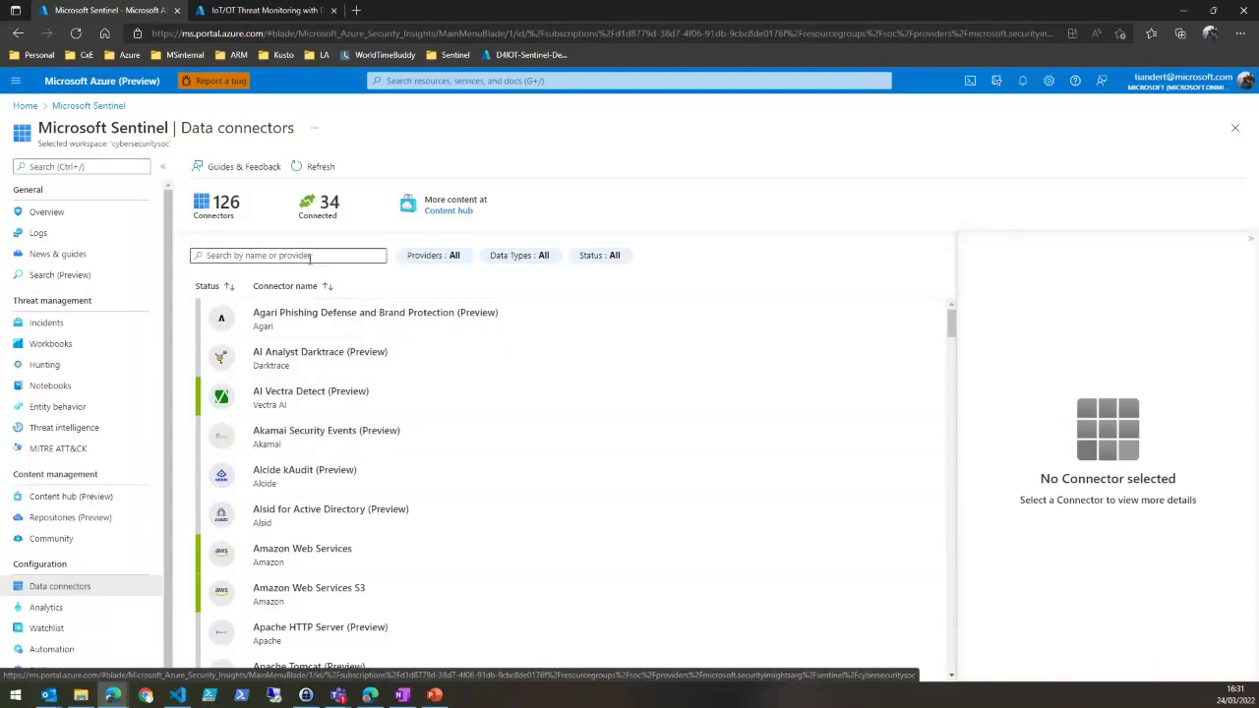
pyautogui.write('iot')
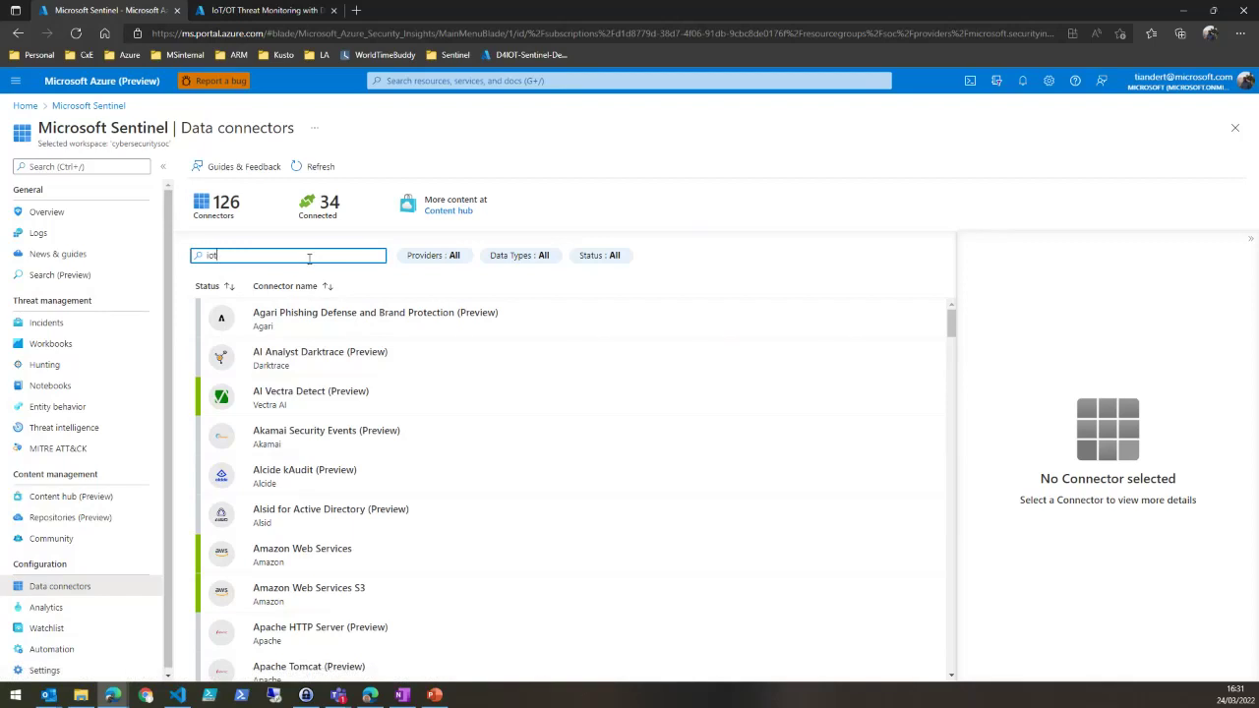
pyautogui.click(333, 313)
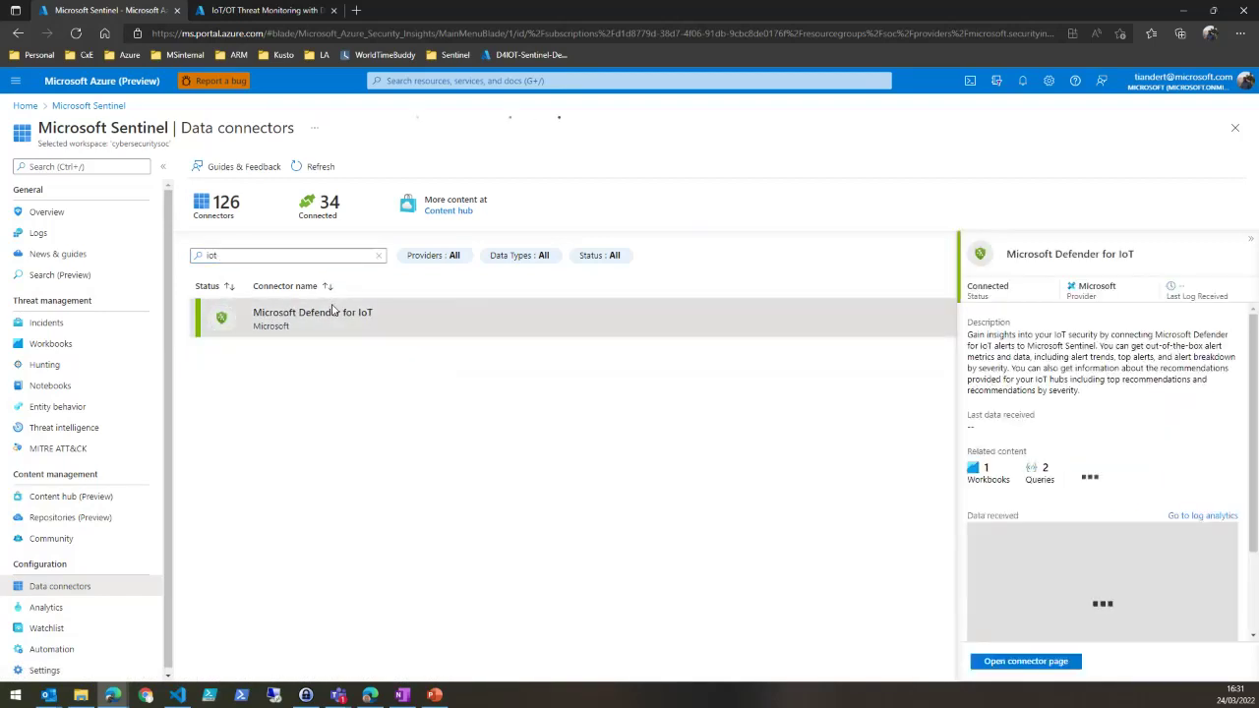
pyautogui.click(1033, 661)
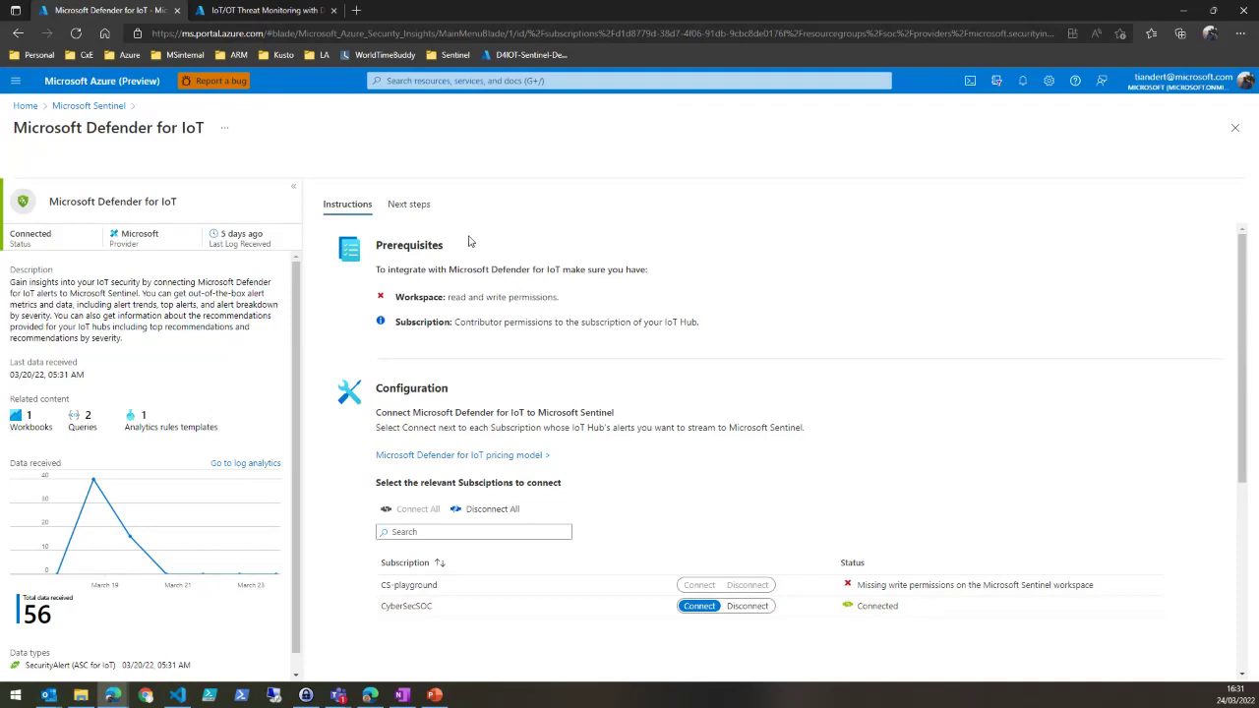
# Step: Review the connector's next steps, pointing out the rule creation option and the Azure Defender for IoT Alerts workbook
pyautogui.click(408, 204)
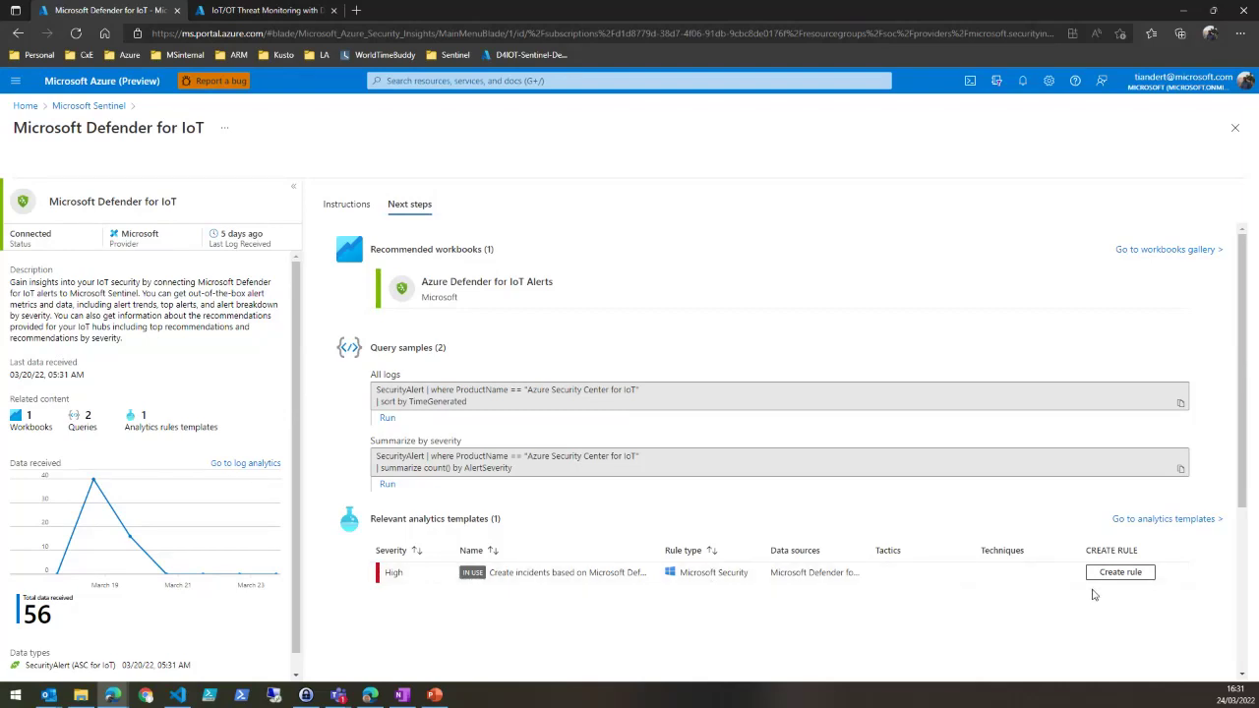
pyautogui.moveTo(1077, 559); pyautogui.dragTo(1126, 584)
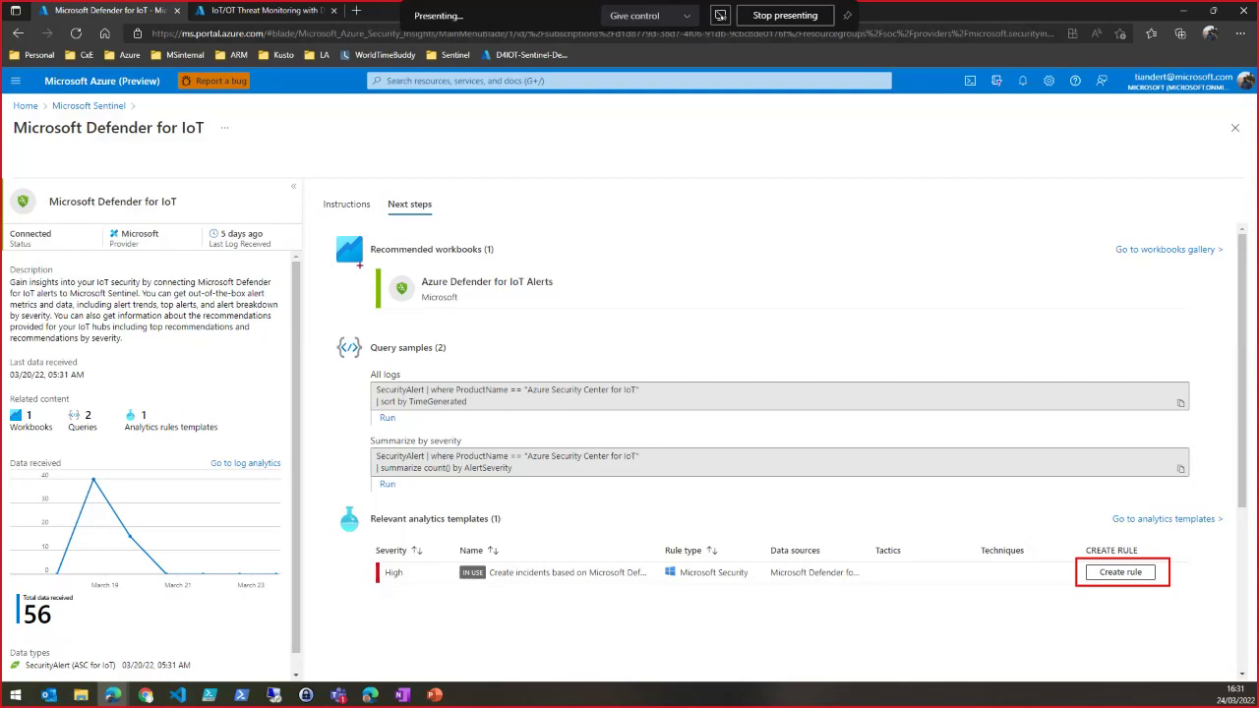
pyautogui.moveTo(358, 264); pyautogui.dragTo(603, 315)
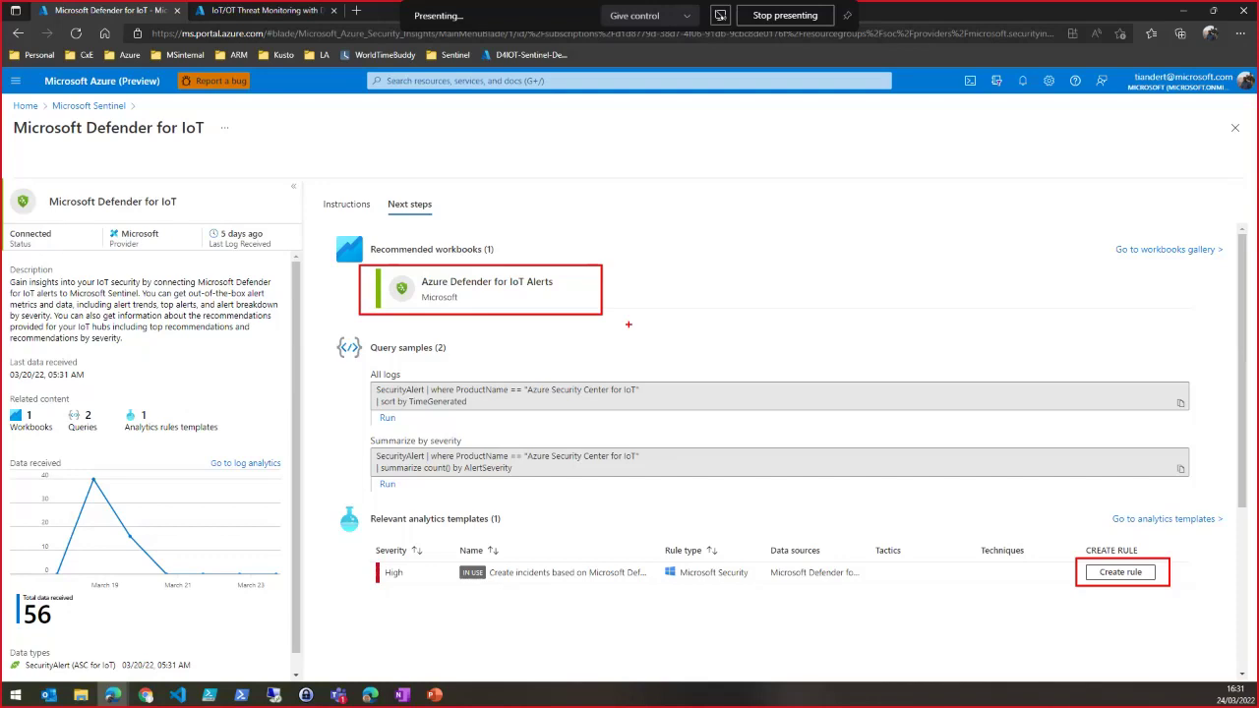
pyautogui.press('Escape')
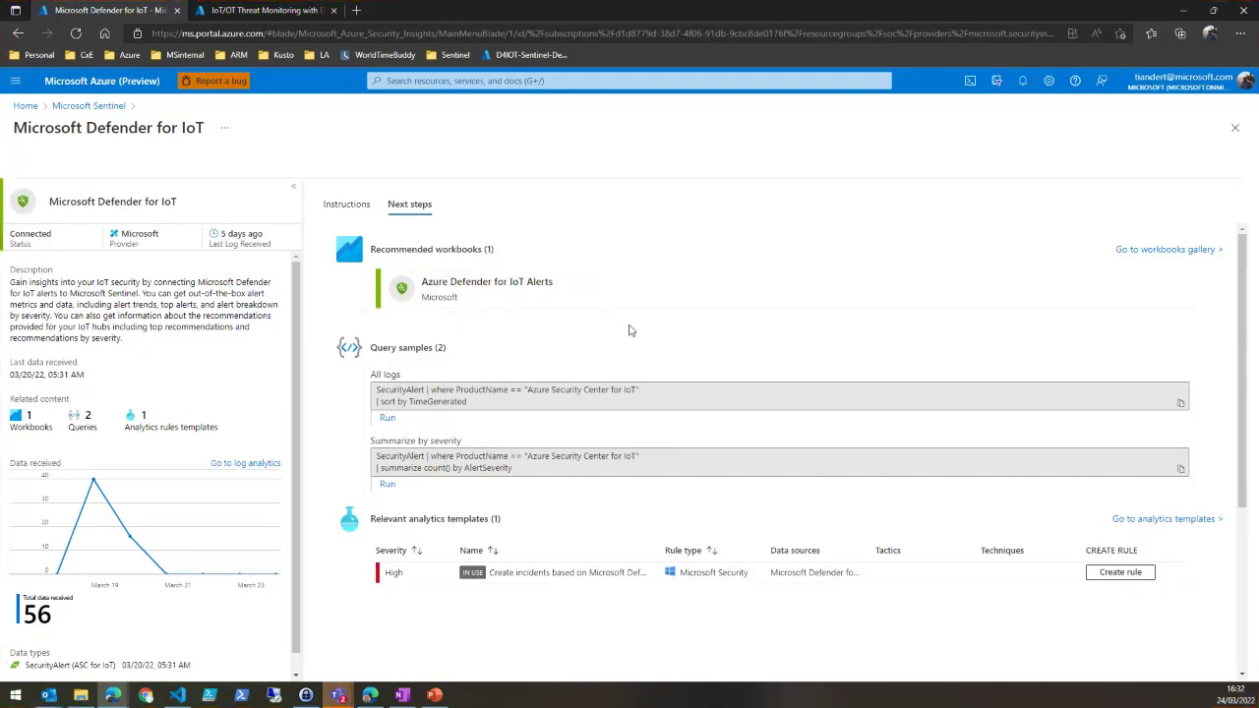
# Step: Search the Content hub for "IoT OT" and read the details of the IoT OT Threat Monitoring with Defender for IoT solution
pyautogui.click(119, 109)
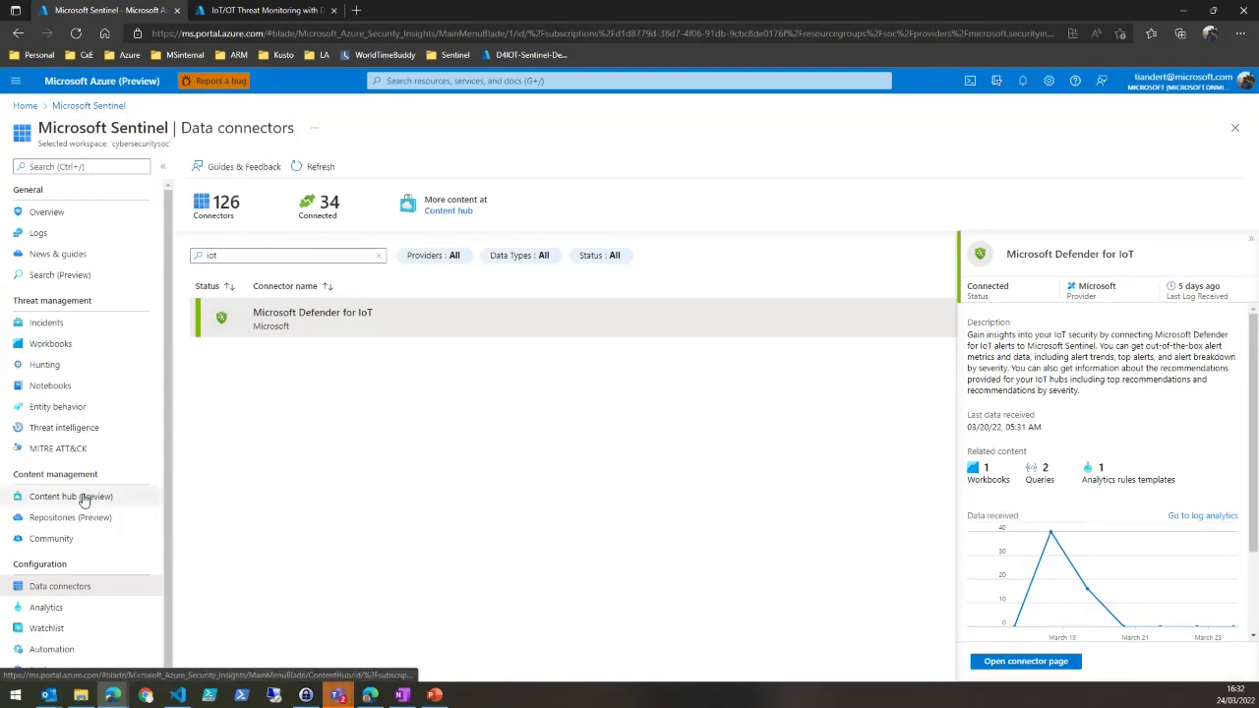
pyautogui.moveTo(14, 474); pyautogui.dragTo(102, 480)
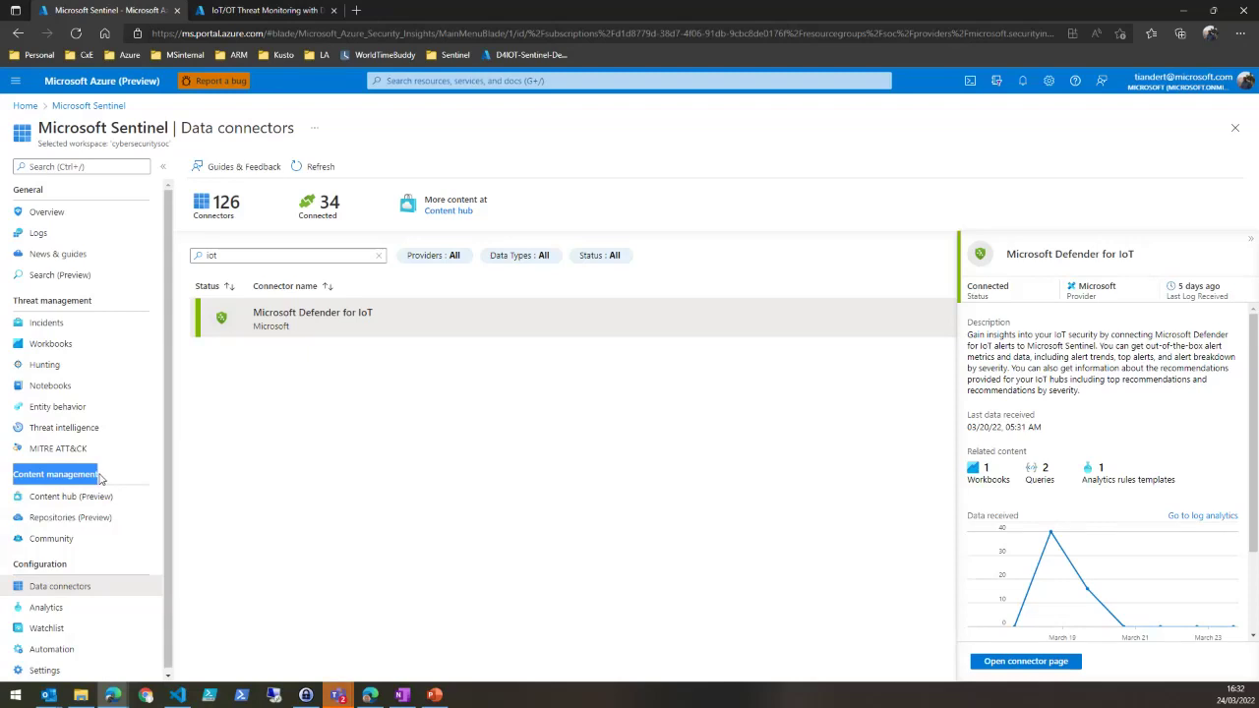
pyautogui.click(54, 498)
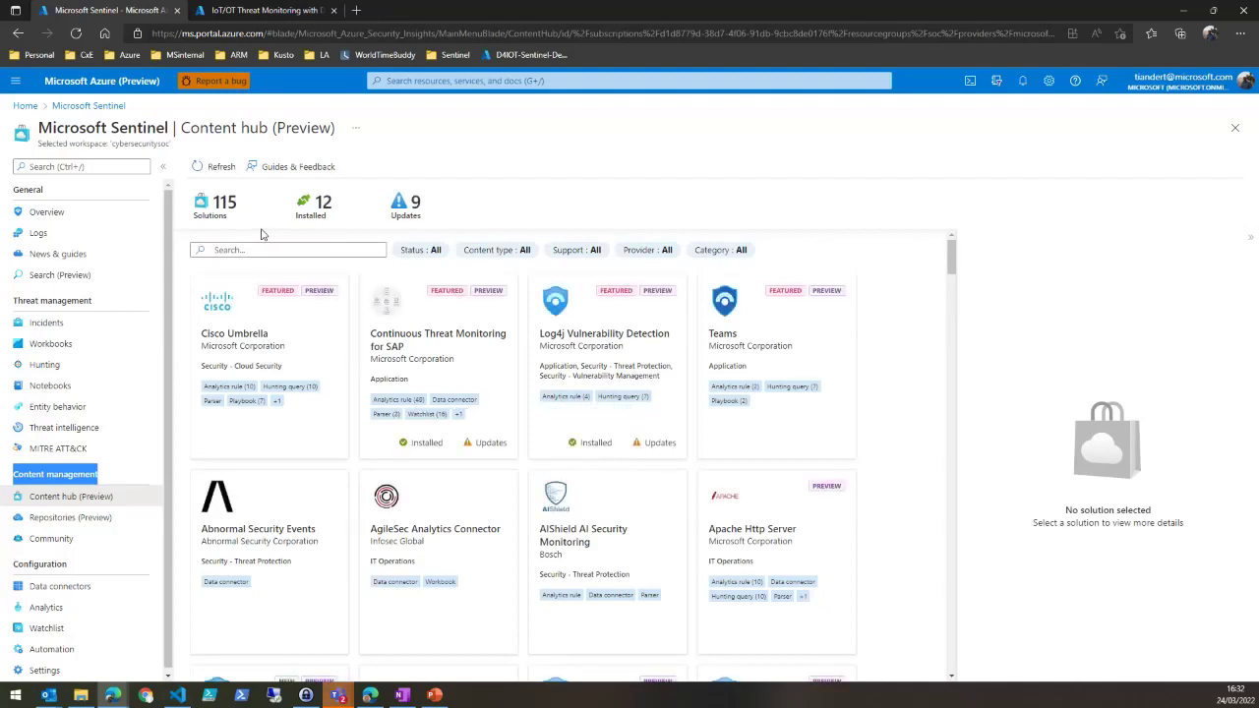
pyautogui.click(233, 250)
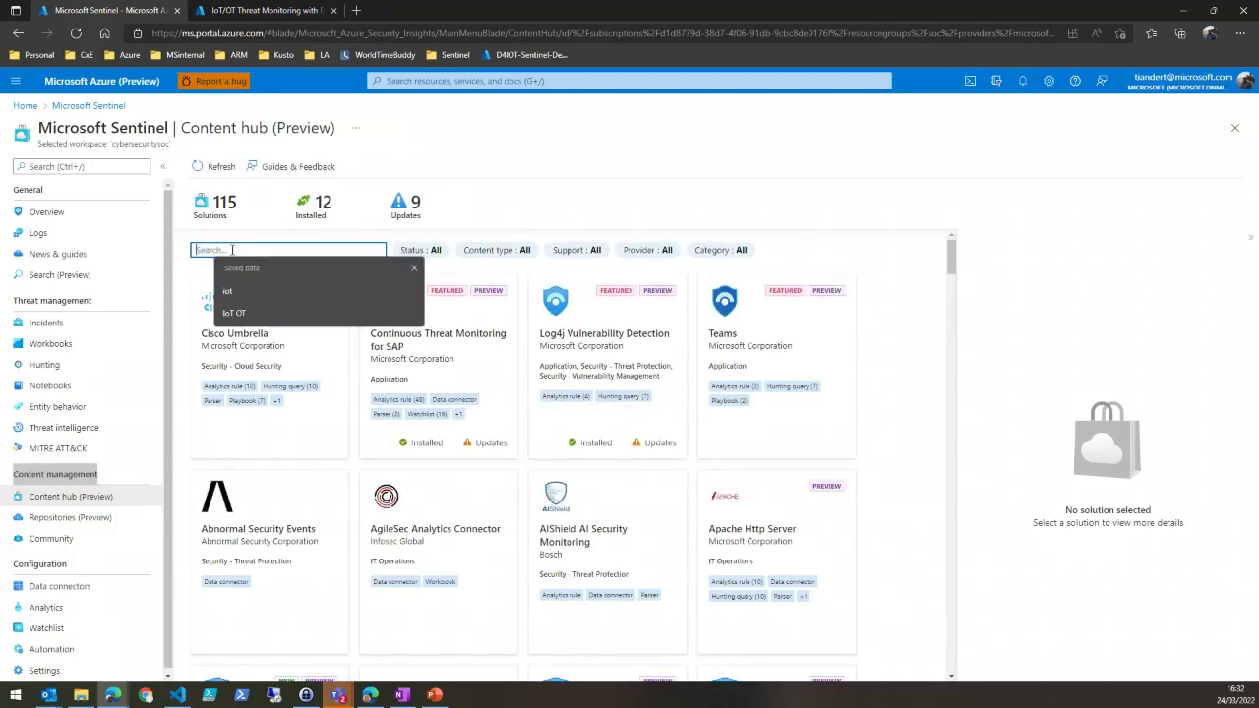
pyautogui.write('IoT OT')
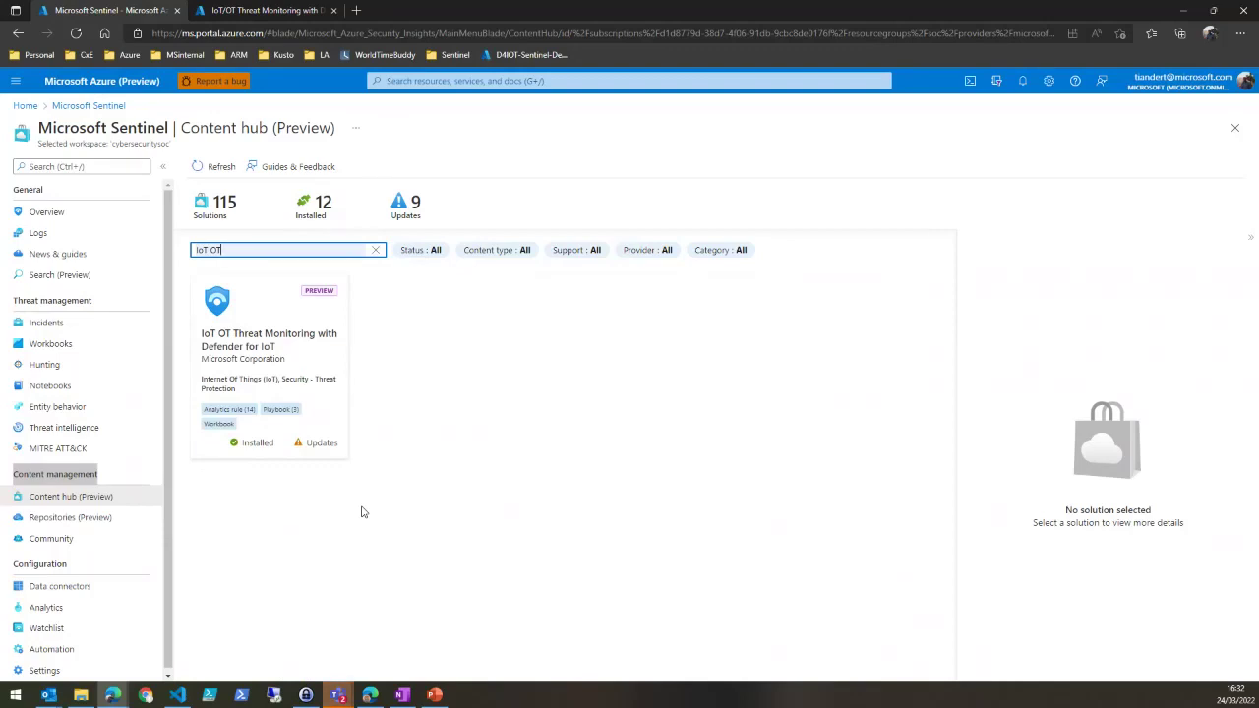
pyautogui.click(292, 342)
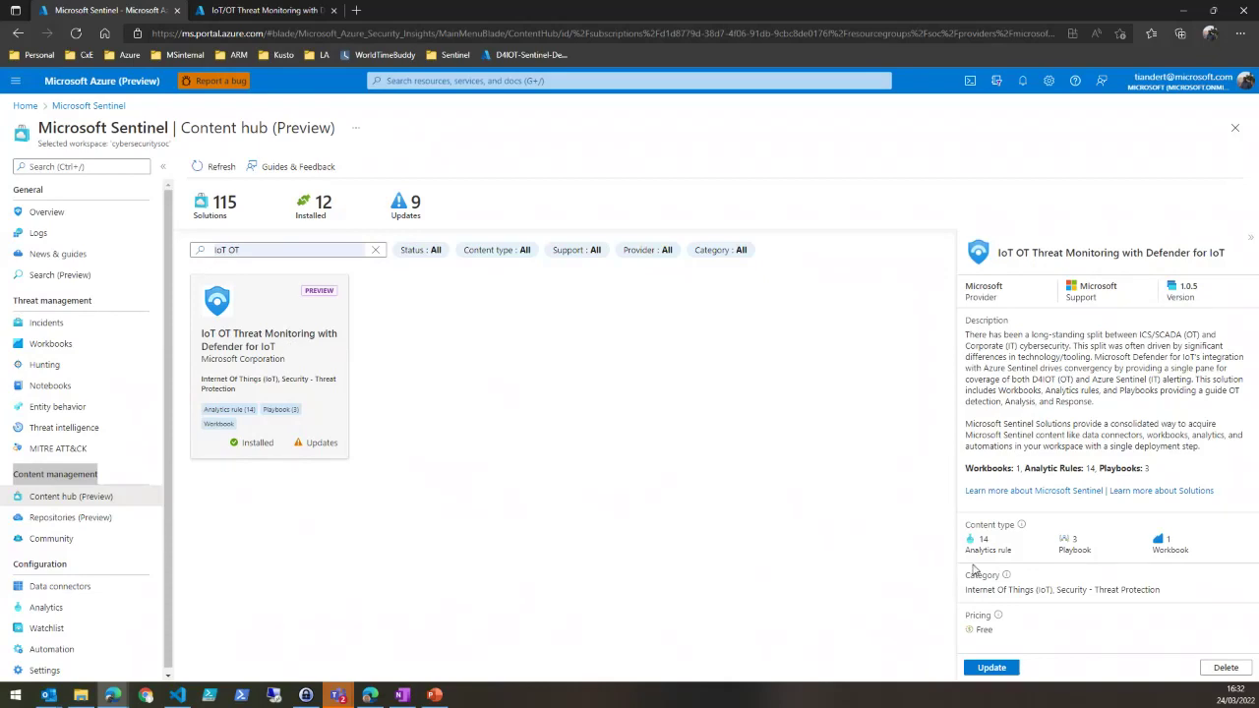
pyautogui.moveTo(949, 515)
pyautogui.mouseDown()
pyautogui.moveTo(1014, 553)
pyautogui.moveTo(1208, 565)
pyautogui.mouseUp()
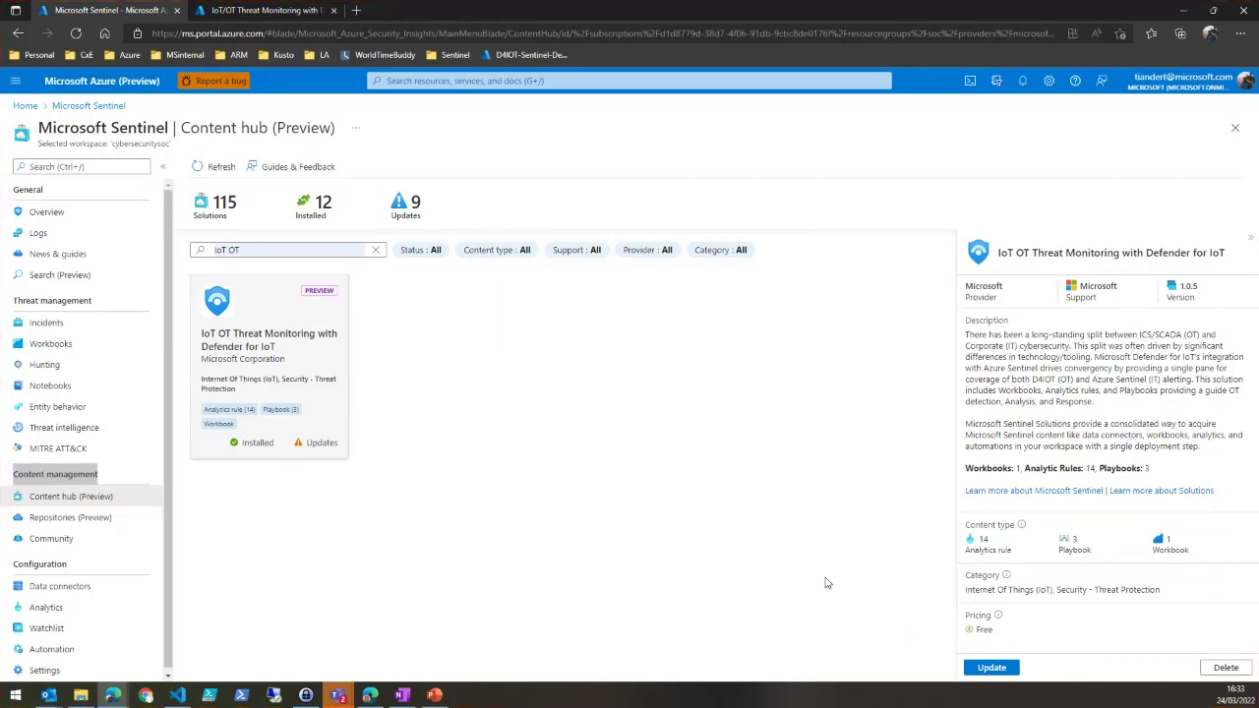
# Step: Open Sentinel's analytics rules and search the active rules for "iot"
pyautogui.click(59, 610)
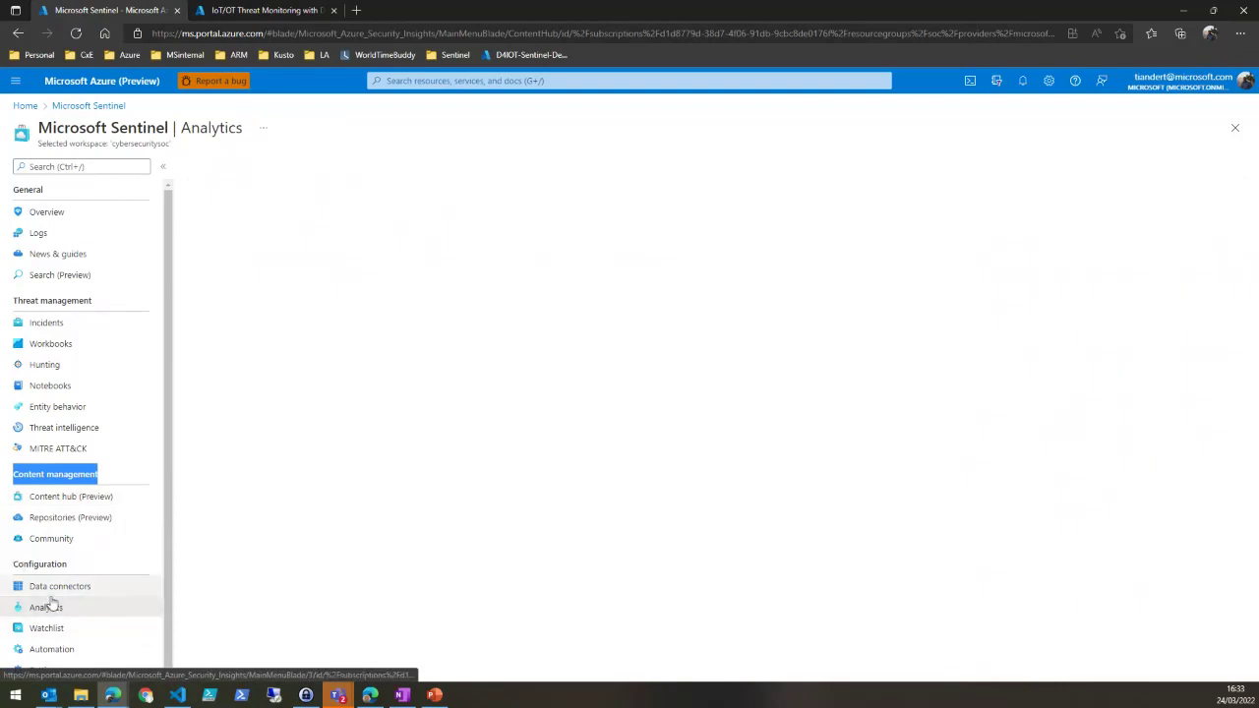
pyautogui.click(54, 611)
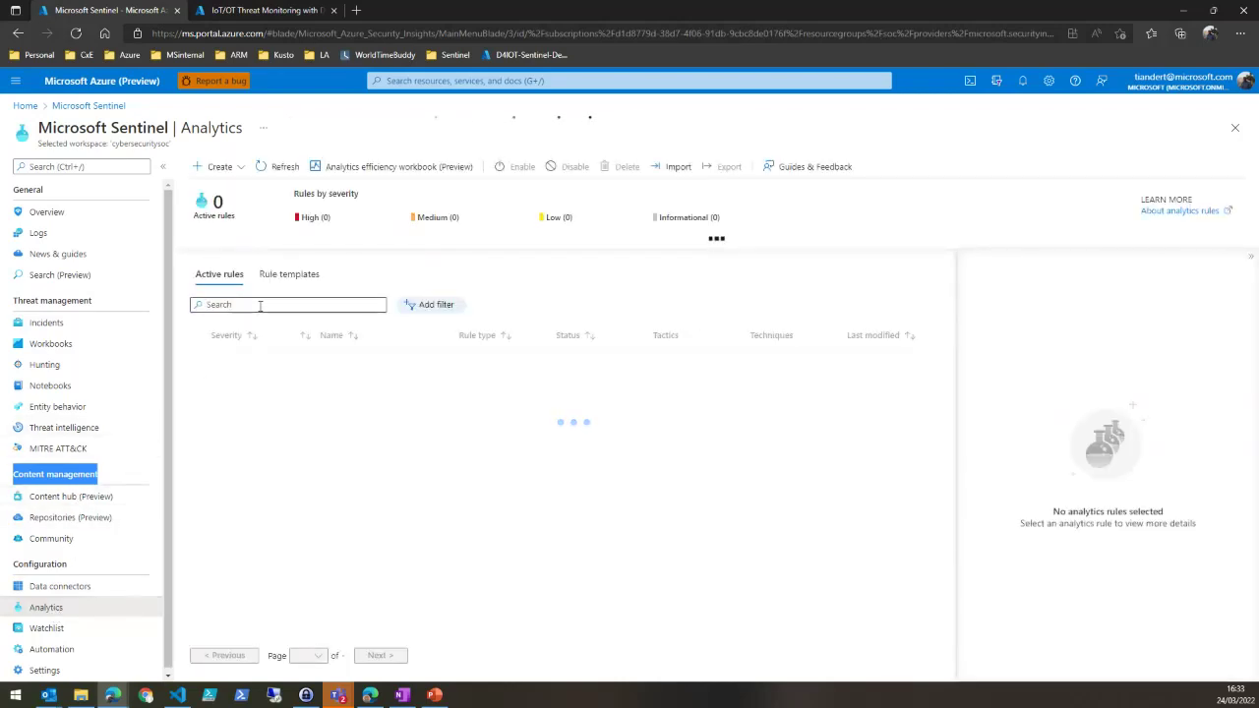
pyautogui.click(260, 304)
pyautogui.write('id')
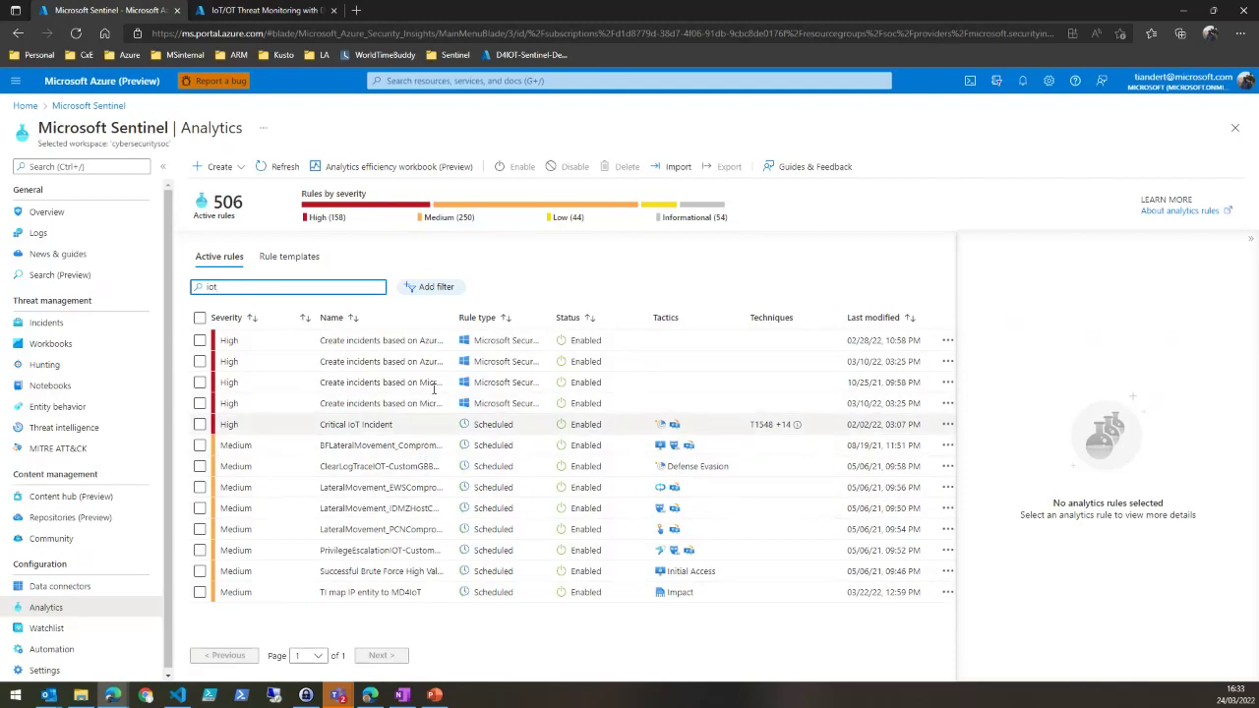
# Step: Widen the Name and Rule type columns of the active rules and check which rule types can be created
pyautogui.moveTo(507, 320); pyautogui.dragTo(569, 321)
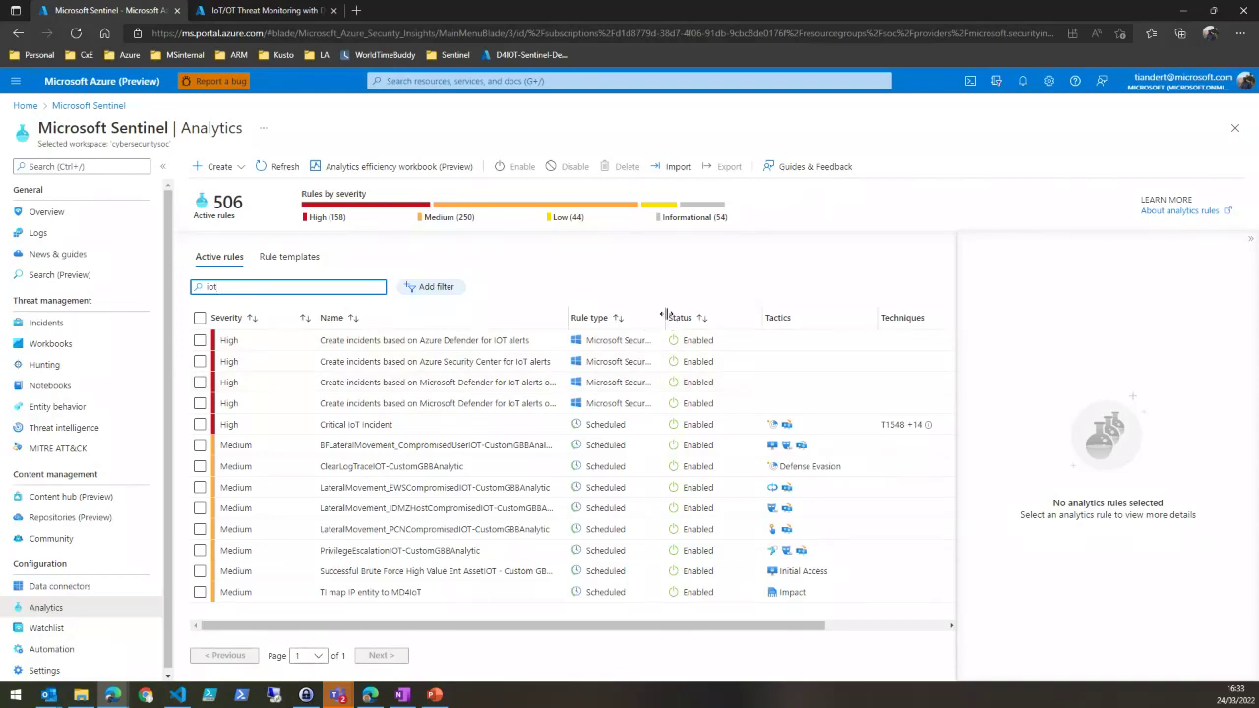
pyautogui.moveTo(666, 317); pyautogui.dragTo(782, 316)
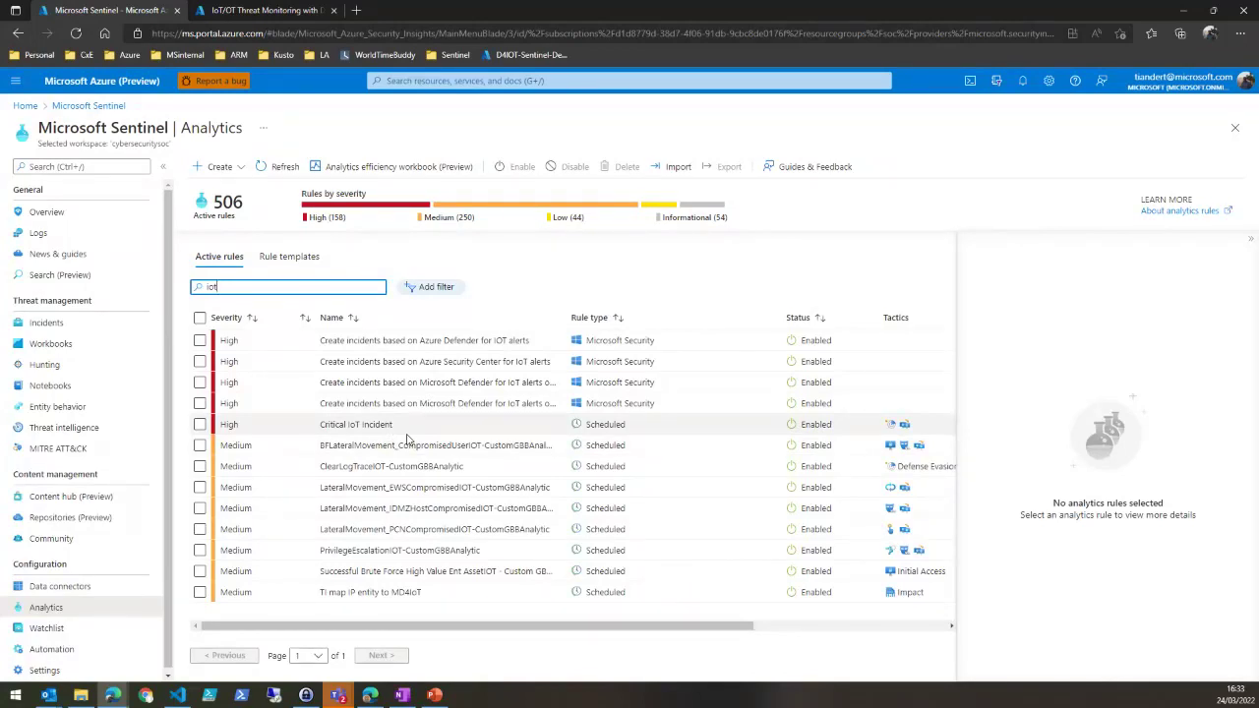
pyautogui.click(236, 168)
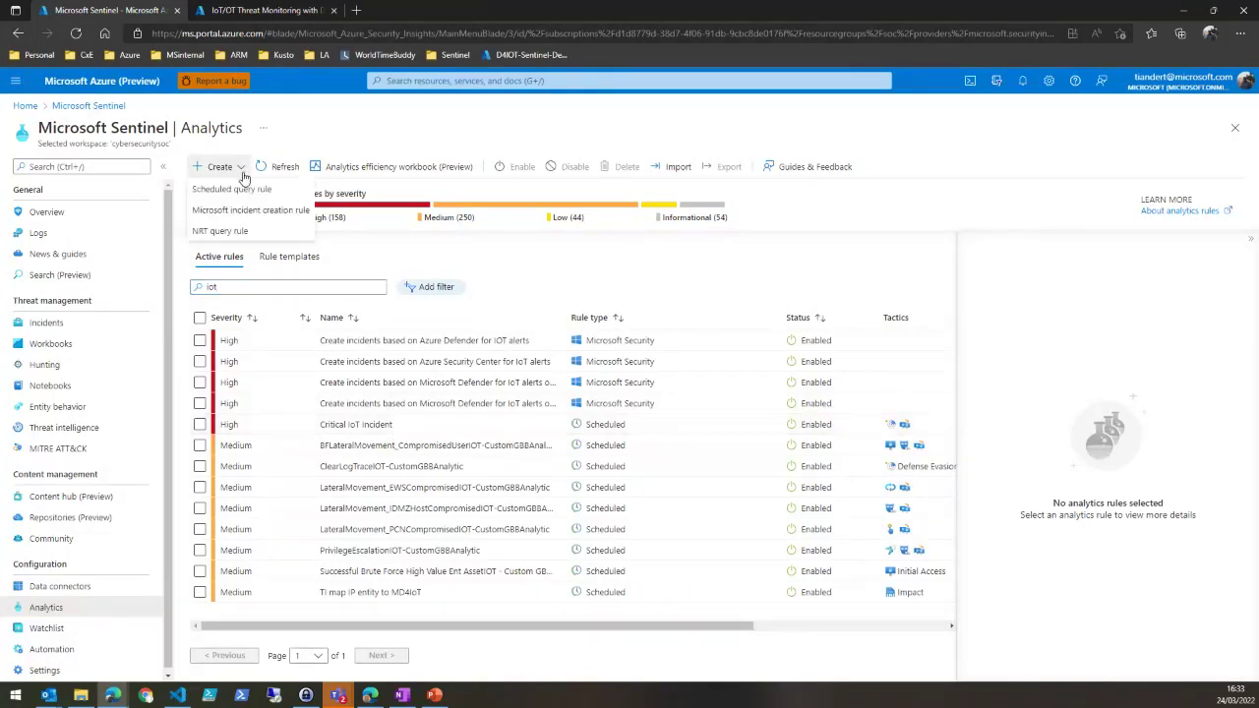
pyautogui.click(571, 281)
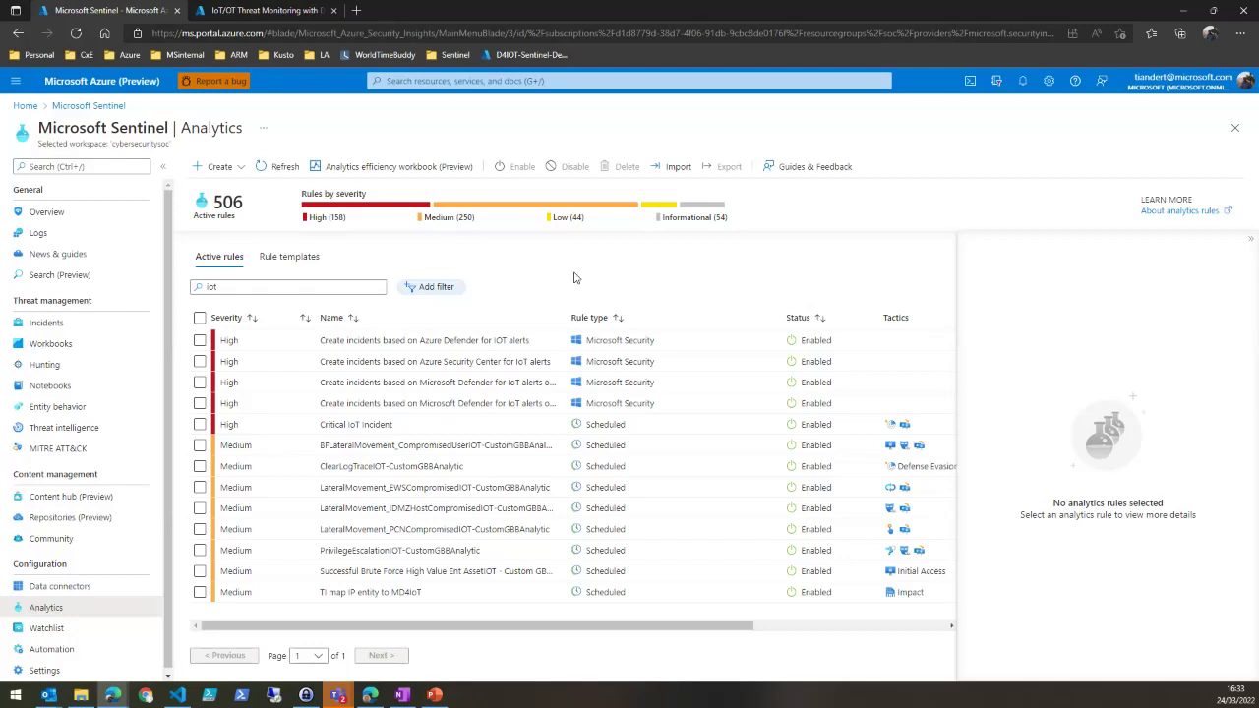
# Step: Switch to the IoT/OT Threat Monitoring with Defender for IoT workbook and review its alert summary, trends, and counts by engine, sensor and vendor
pyautogui.click(232, 11)
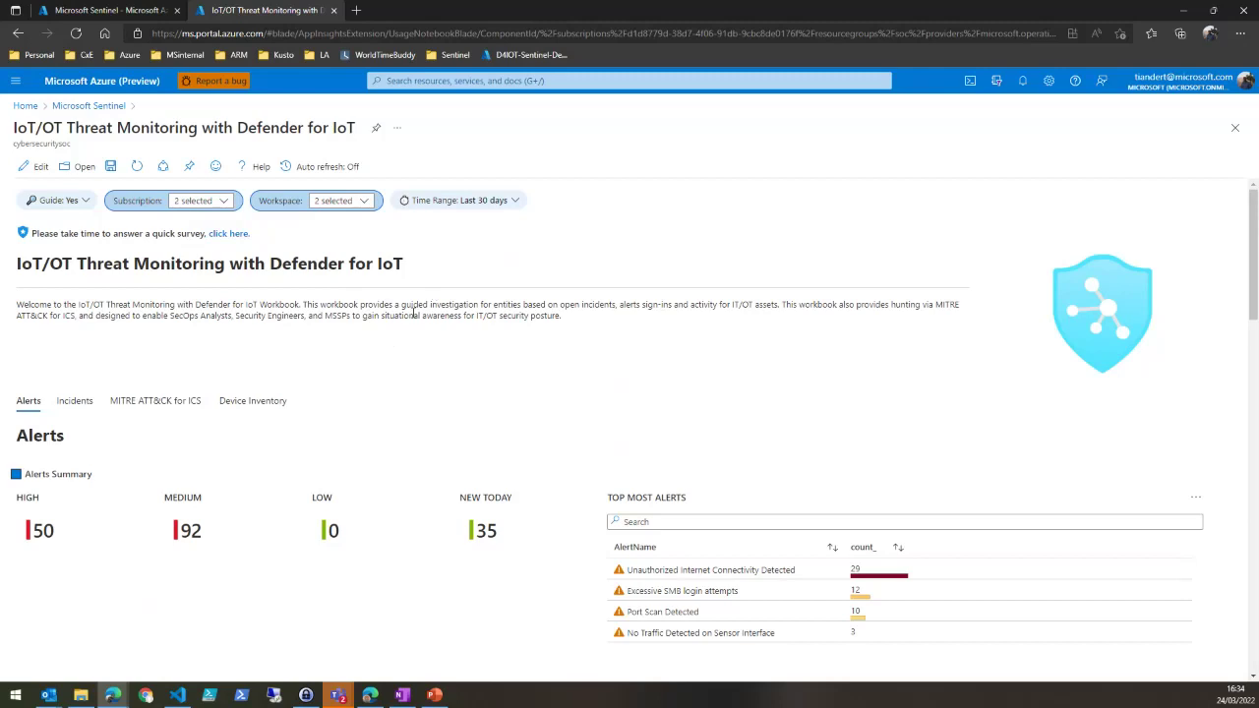
pyautogui.scroll(-3, 414, 313)
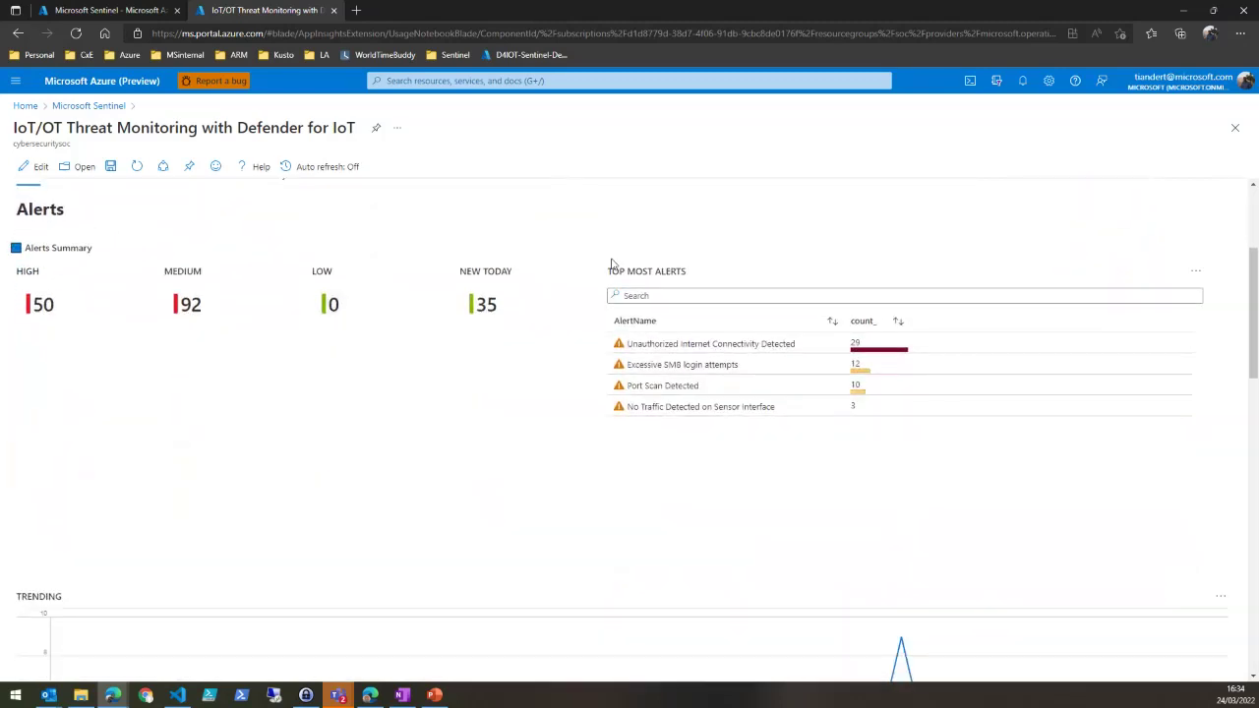
pyautogui.scroll(-3, 504, 371)
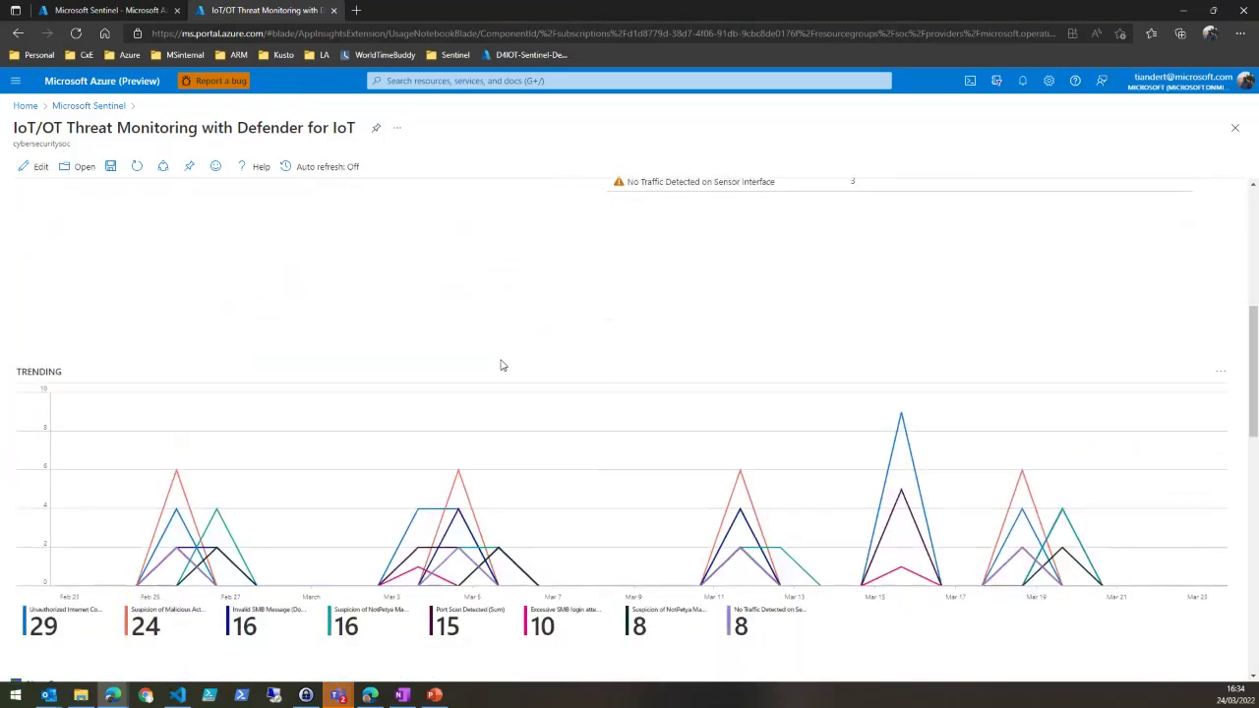
pyautogui.scroll(-2, 502, 366)
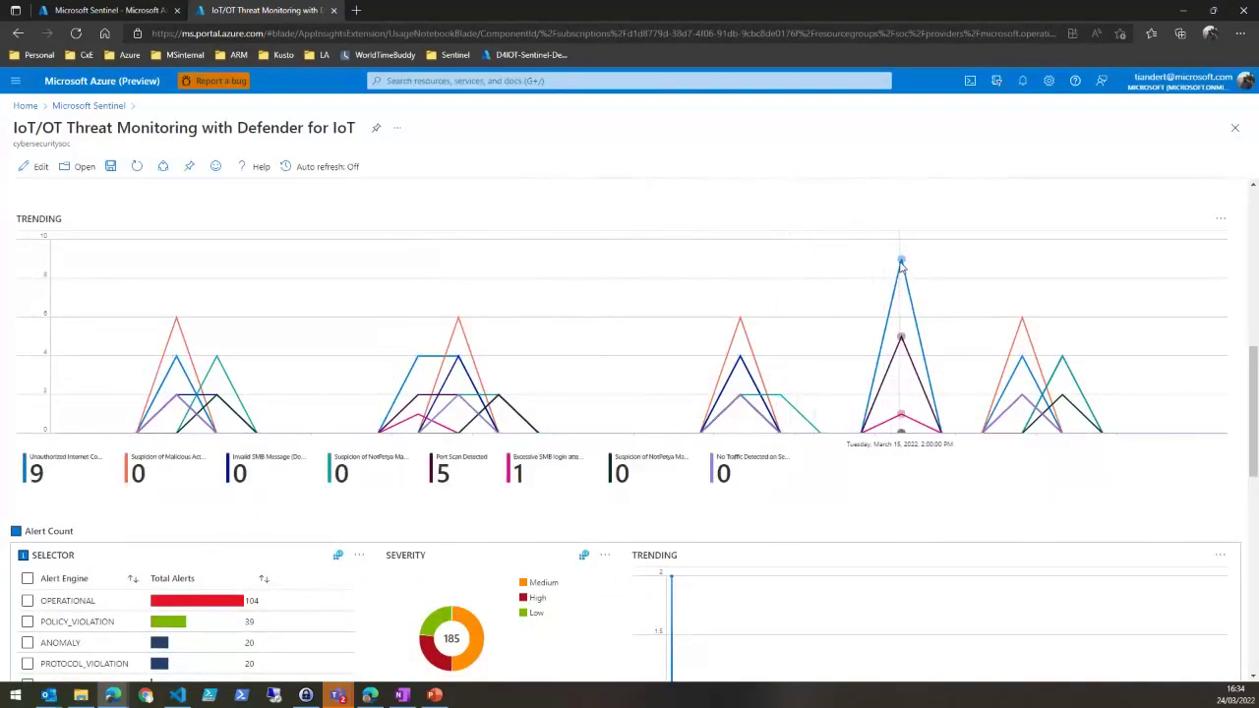
pyautogui.scroll(-3, 891, 354)
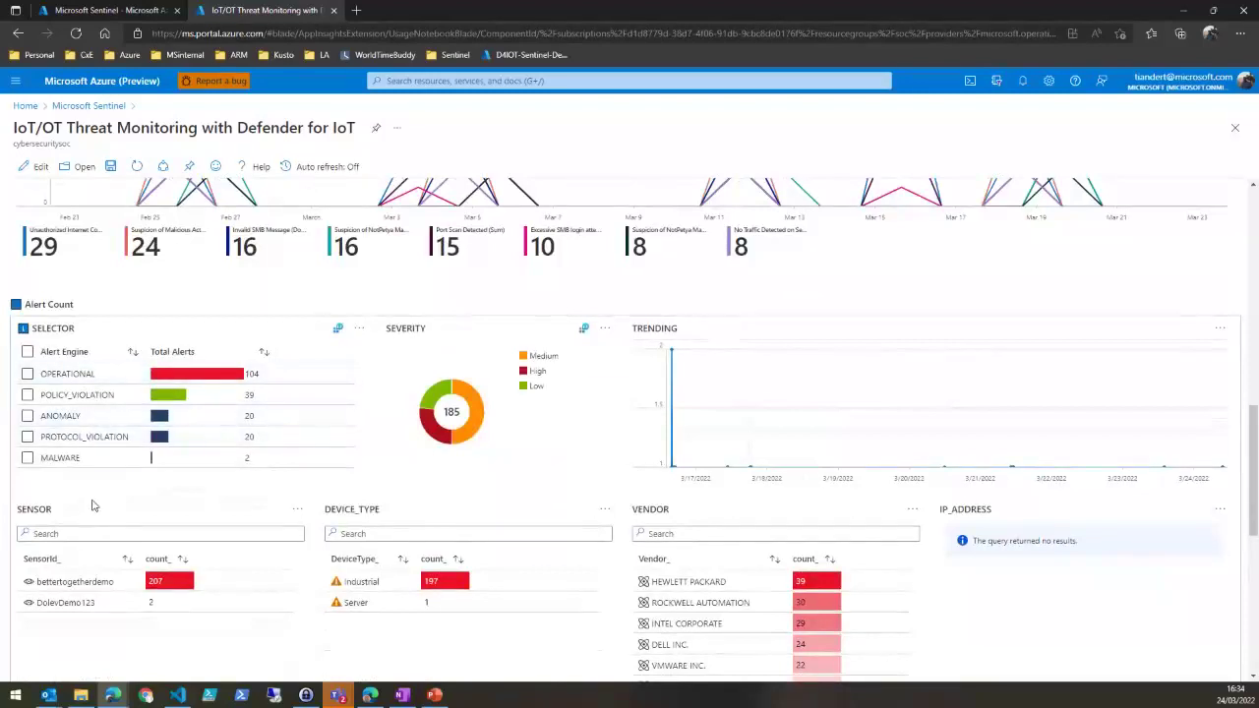
pyautogui.scroll(-3, 96, 490)
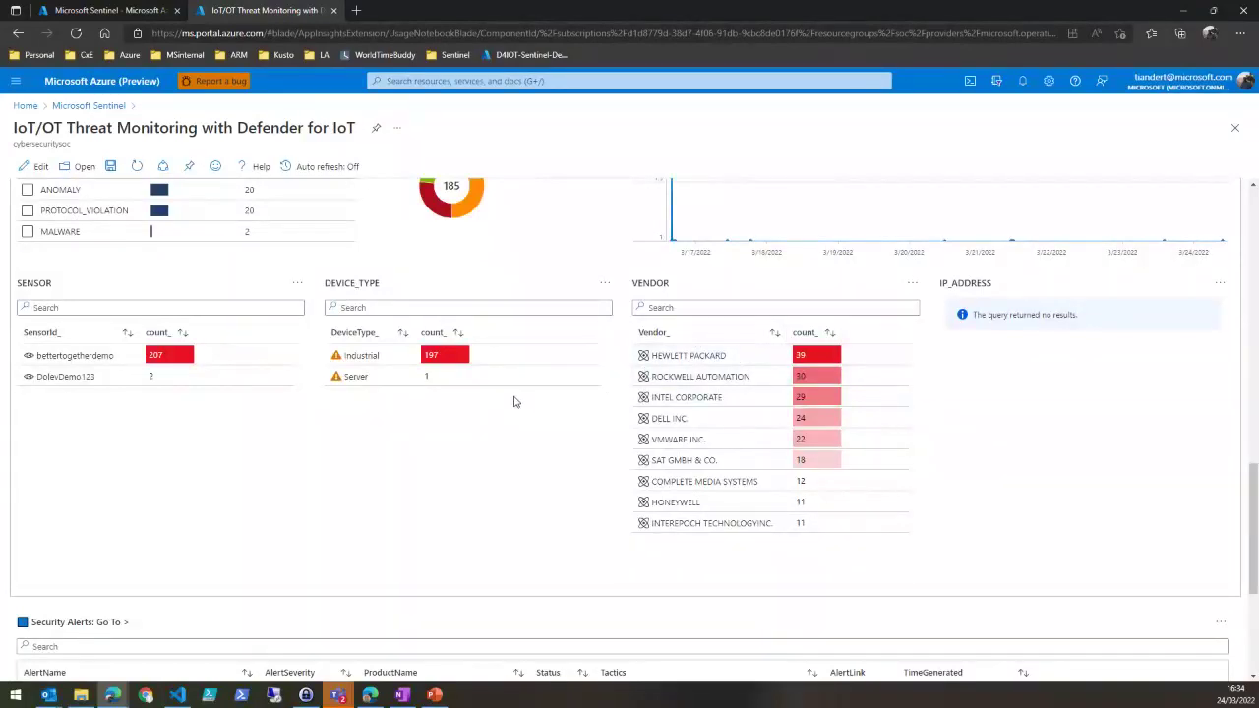
pyautogui.scroll(15, 514, 401)
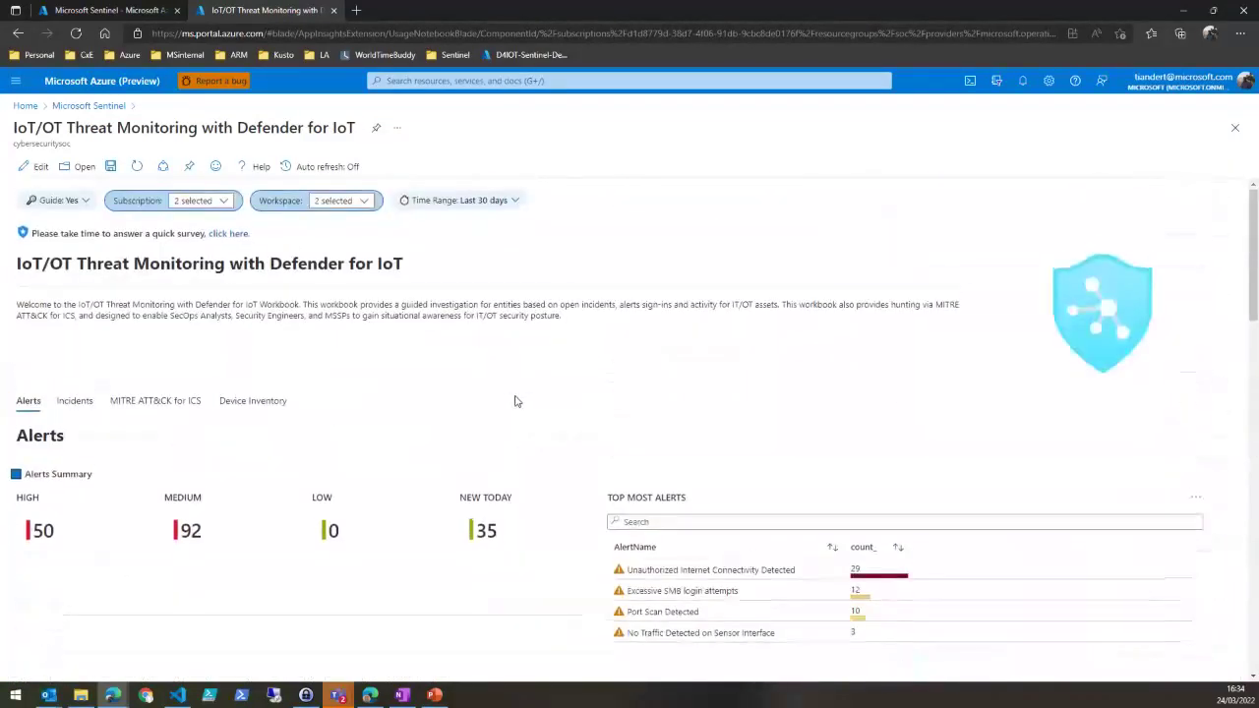
# Step: Open the workbook's Incidents view and review the incident summary, trending chart and efficiency metrics
pyautogui.click(86, 402)
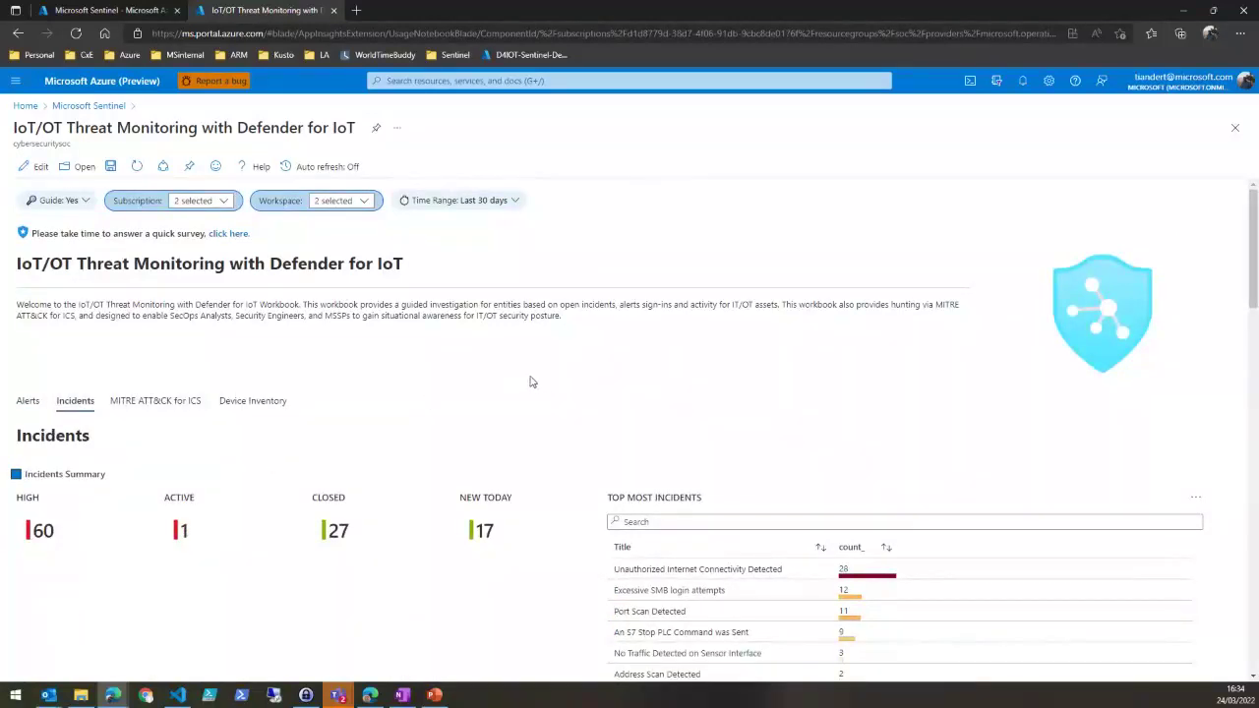
pyautogui.scroll(-1, 529, 356)
pyautogui.scroll(-2, 532, 350)
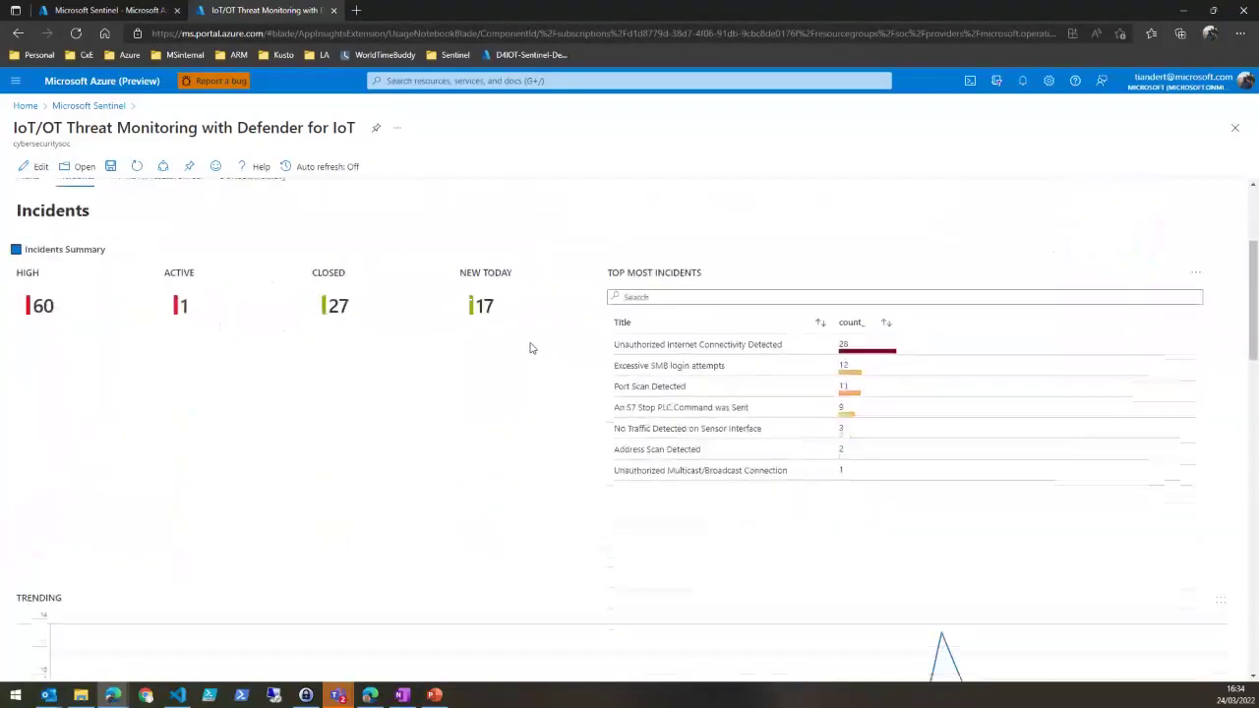
pyautogui.scroll(3, 531, 350)
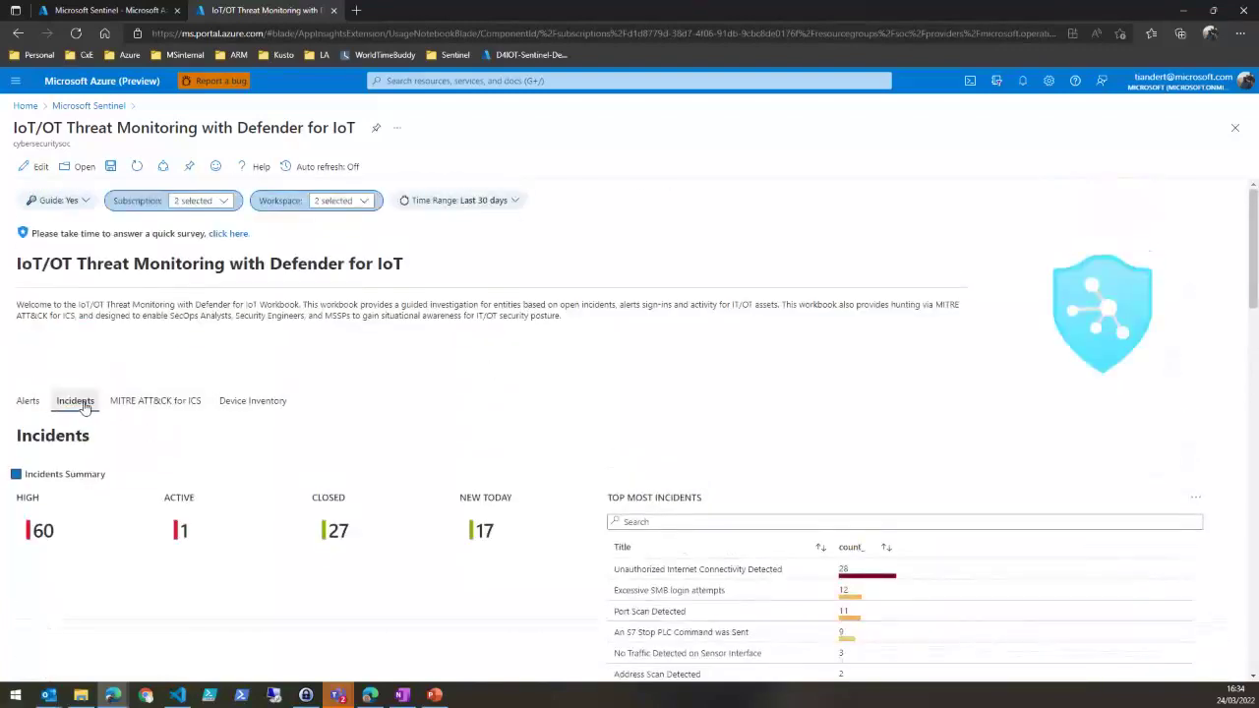
pyautogui.scroll(-5, 429, 430)
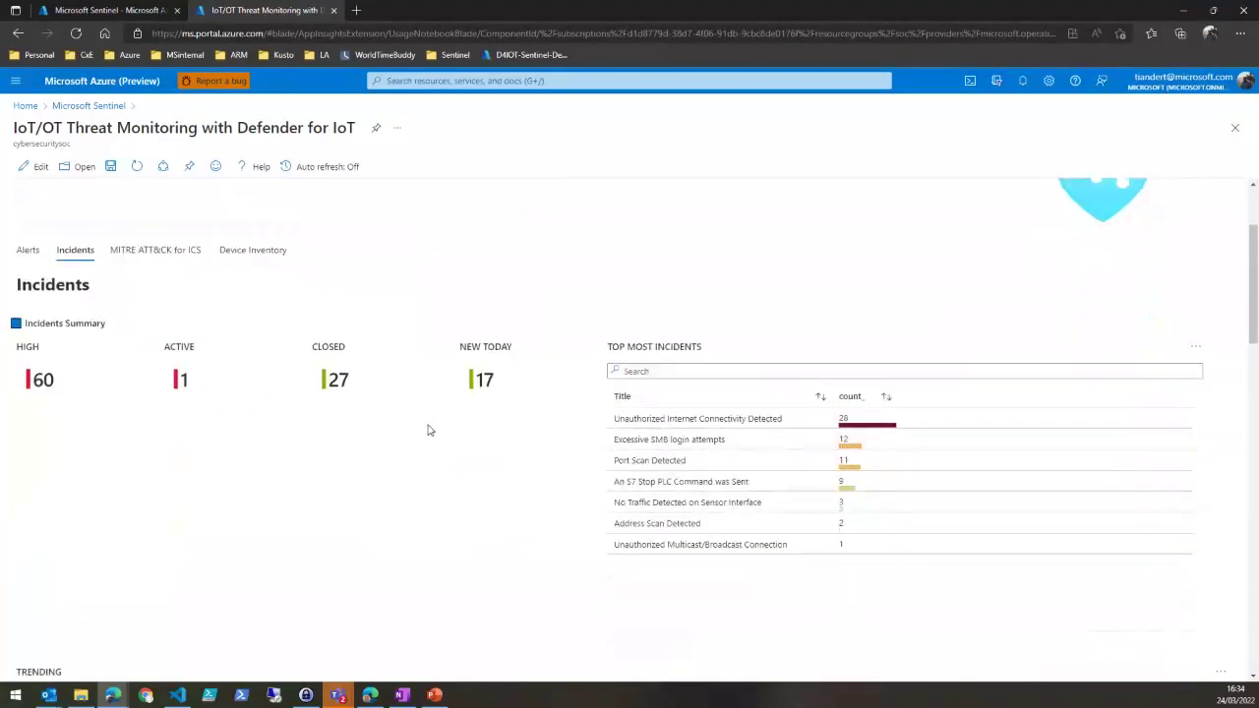
pyautogui.scroll(-6, 429, 430)
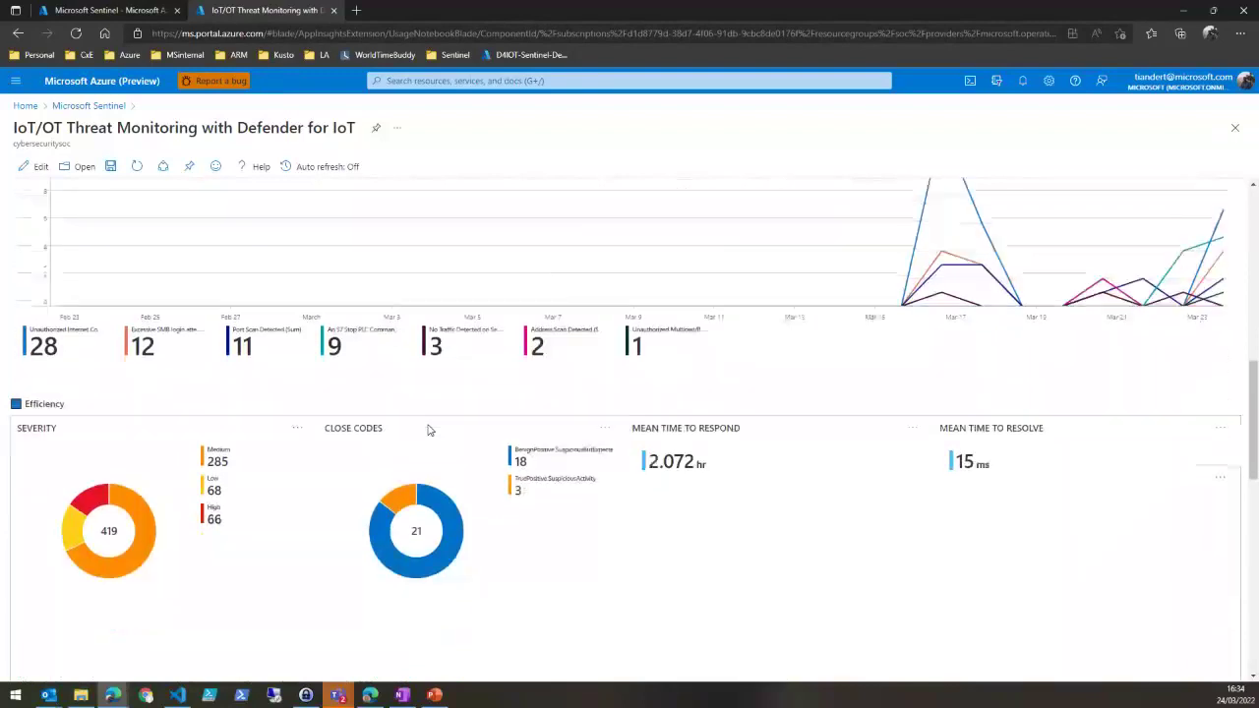
# Step: Review the remaining efficiency metrics, device type and vendor breakdowns, and security incidents list in the workbook's Incidents view
pyautogui.scroll(-2, 632, 506)
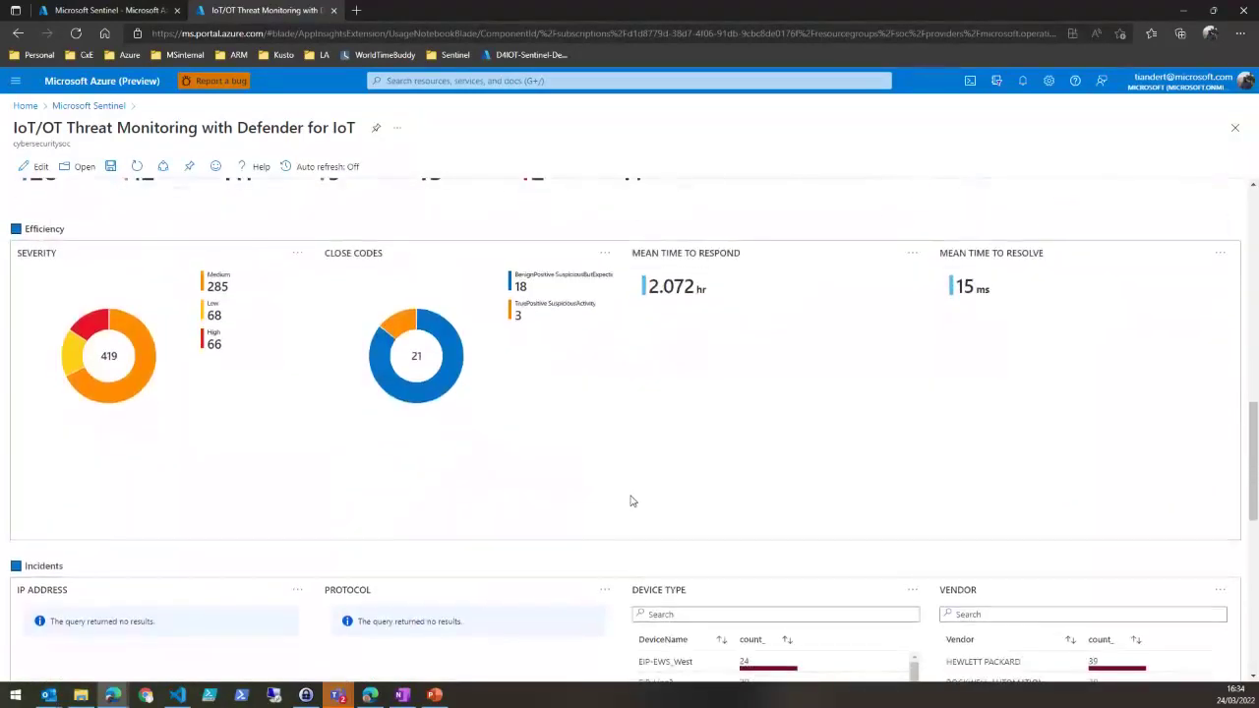
pyautogui.scroll(-1, 612, 408)
pyautogui.scroll(-8, 612, 408)
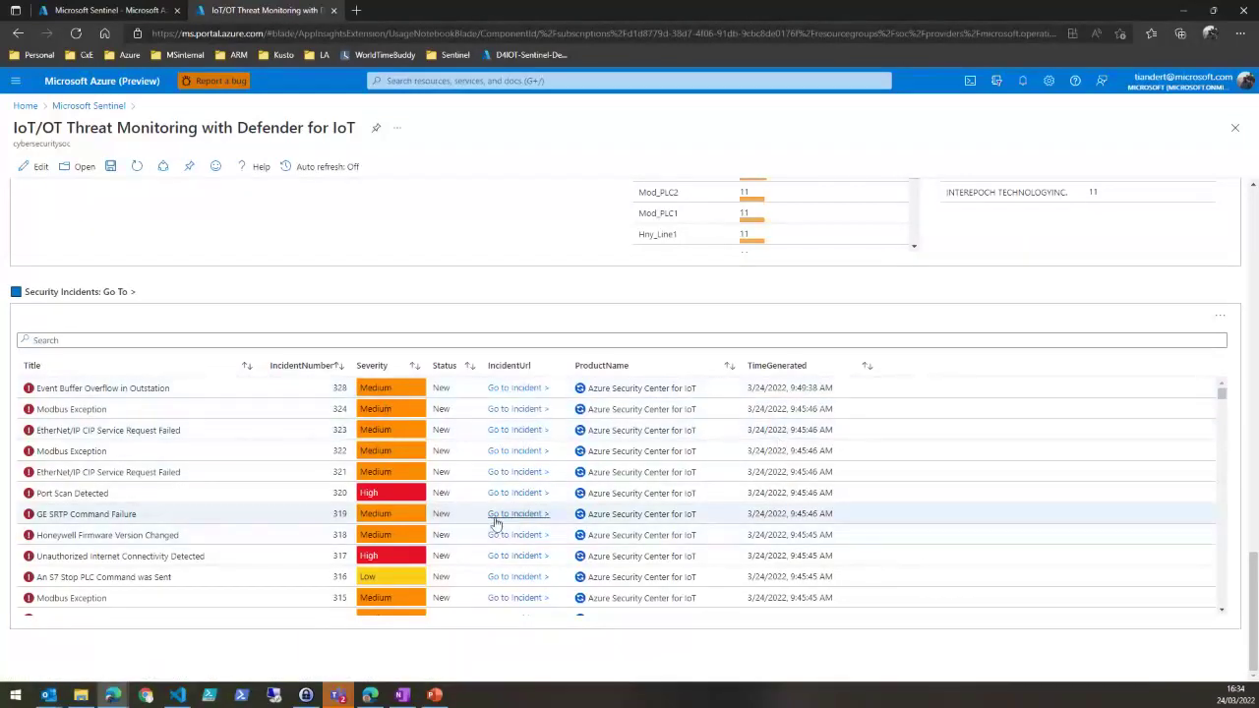
pyautogui.scroll(-1, 492, 520)
pyautogui.scroll(20, 1222, 592)
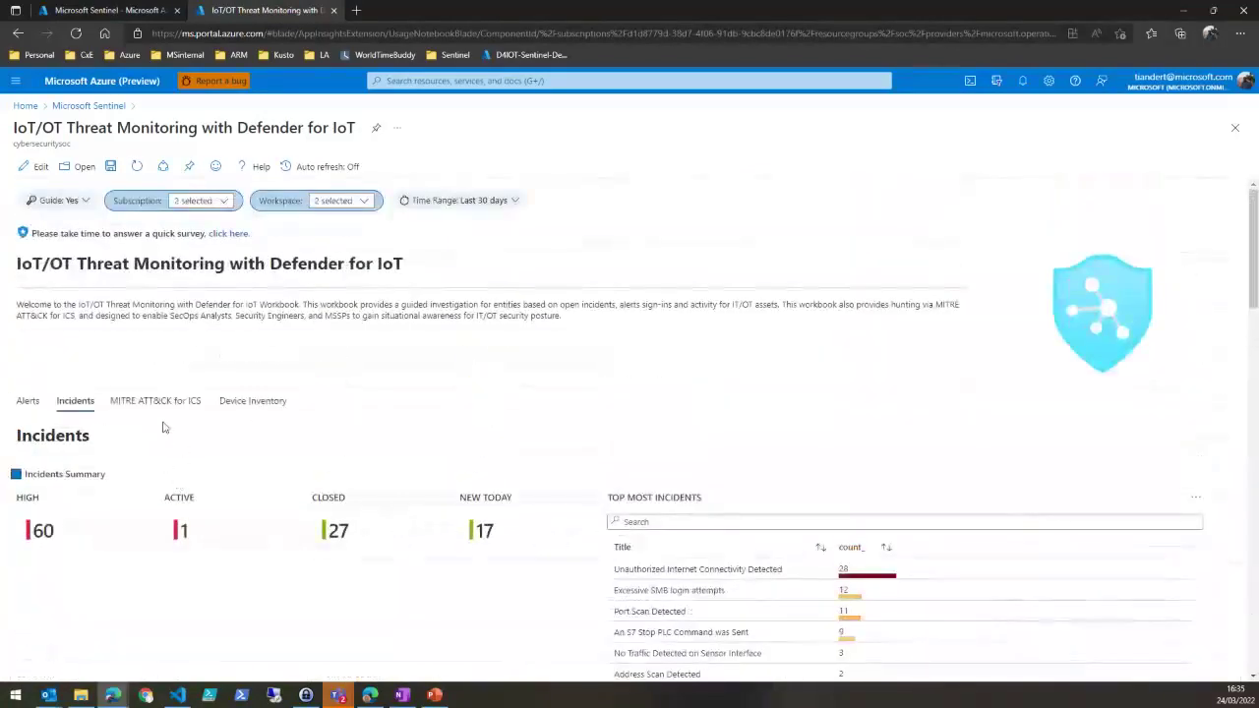
# Step: Open the workbook's MITRE ATT&CK for ICS view and examine the tactics count, tactics over time, tactics details and technique matrix
pyautogui.click(160, 403)
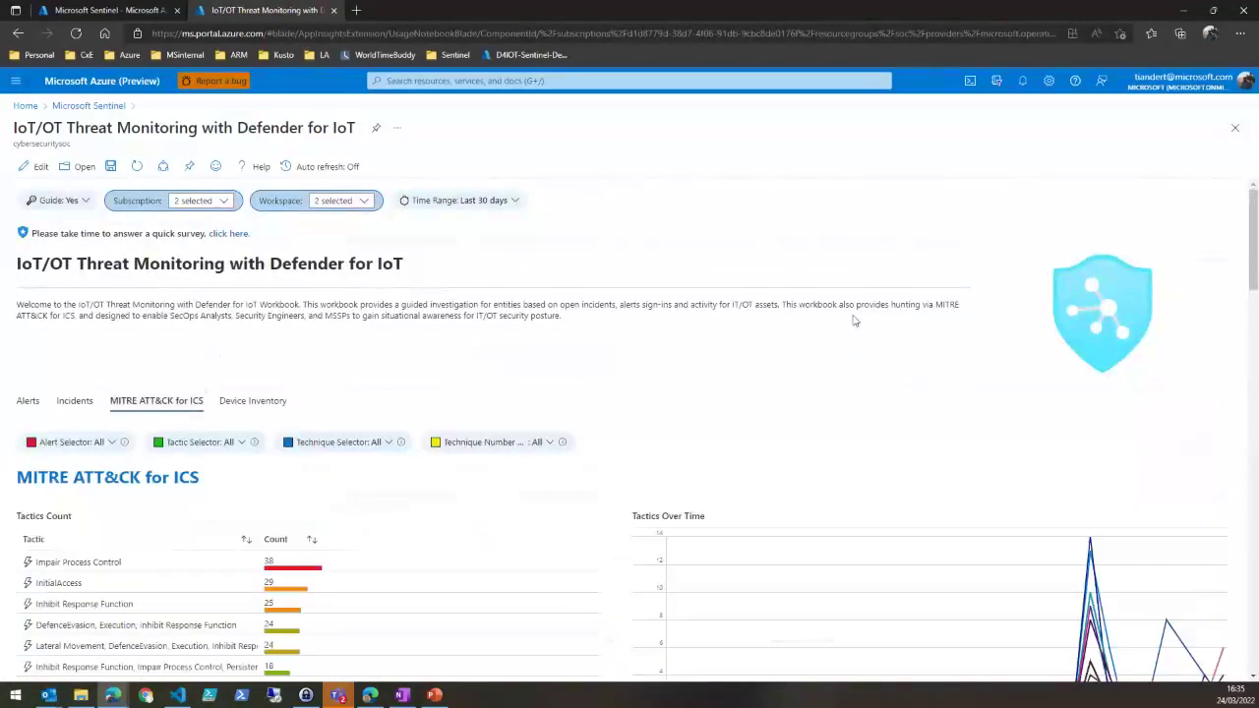
pyautogui.scroll(-3, 851, 359)
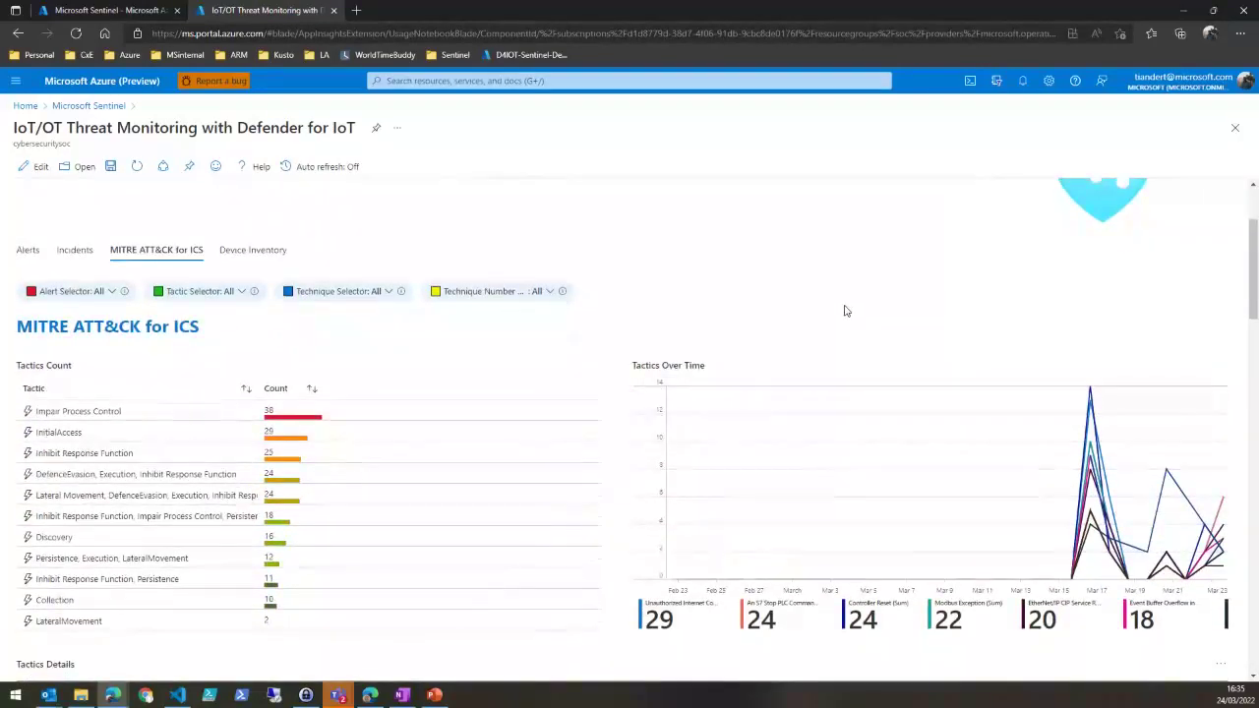
pyautogui.scroll(-2, 844, 311)
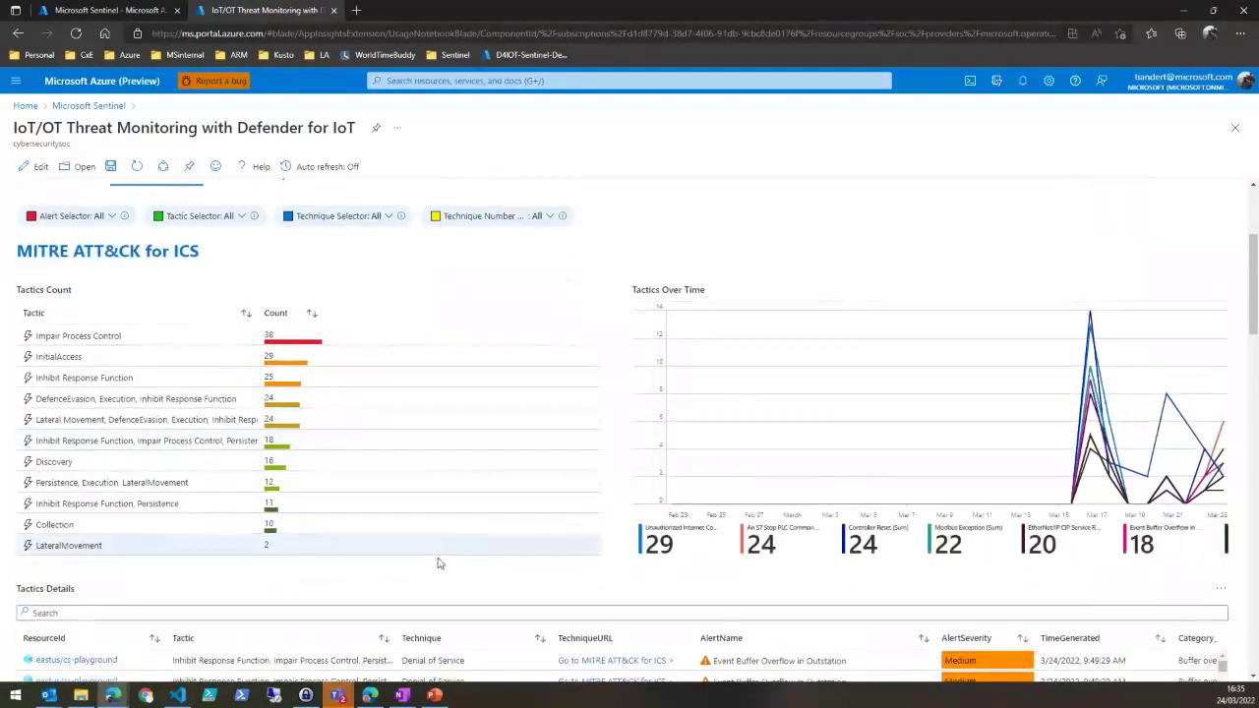
pyautogui.click(148, 337)
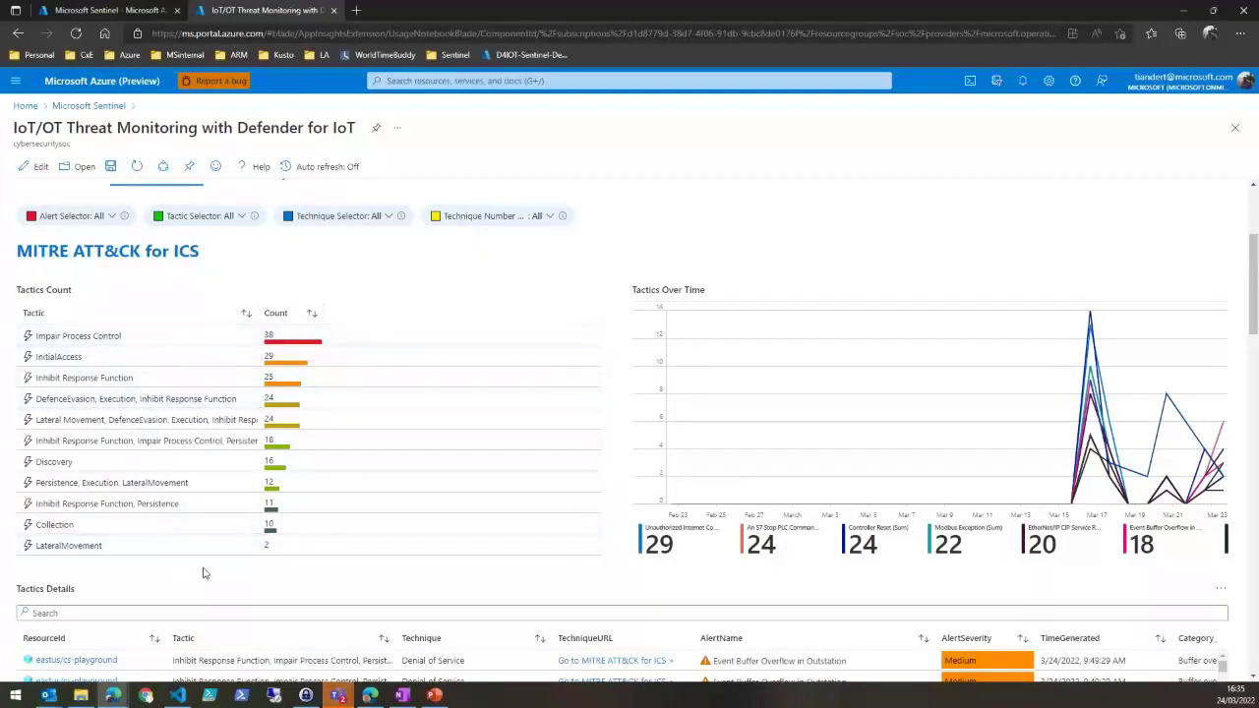
pyautogui.scroll(-3, 206, 560)
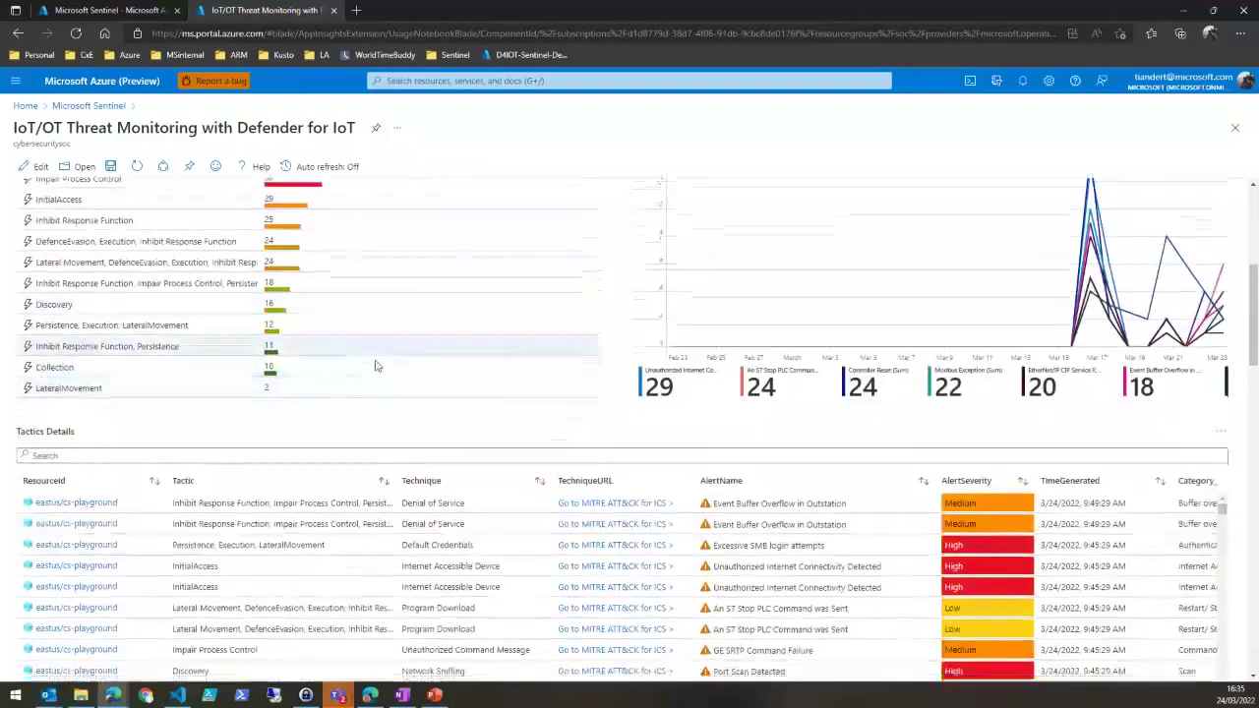
pyautogui.scroll(-1, 403, 333)
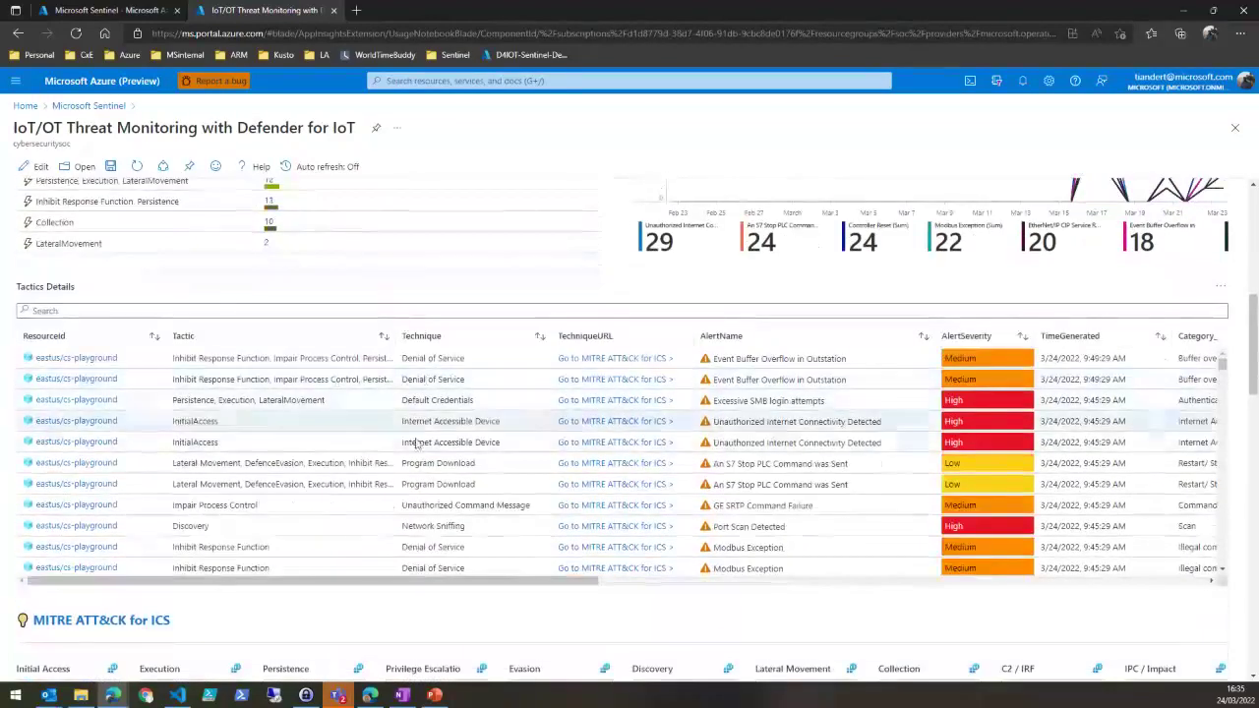
pyautogui.scroll(-1, 461, 610)
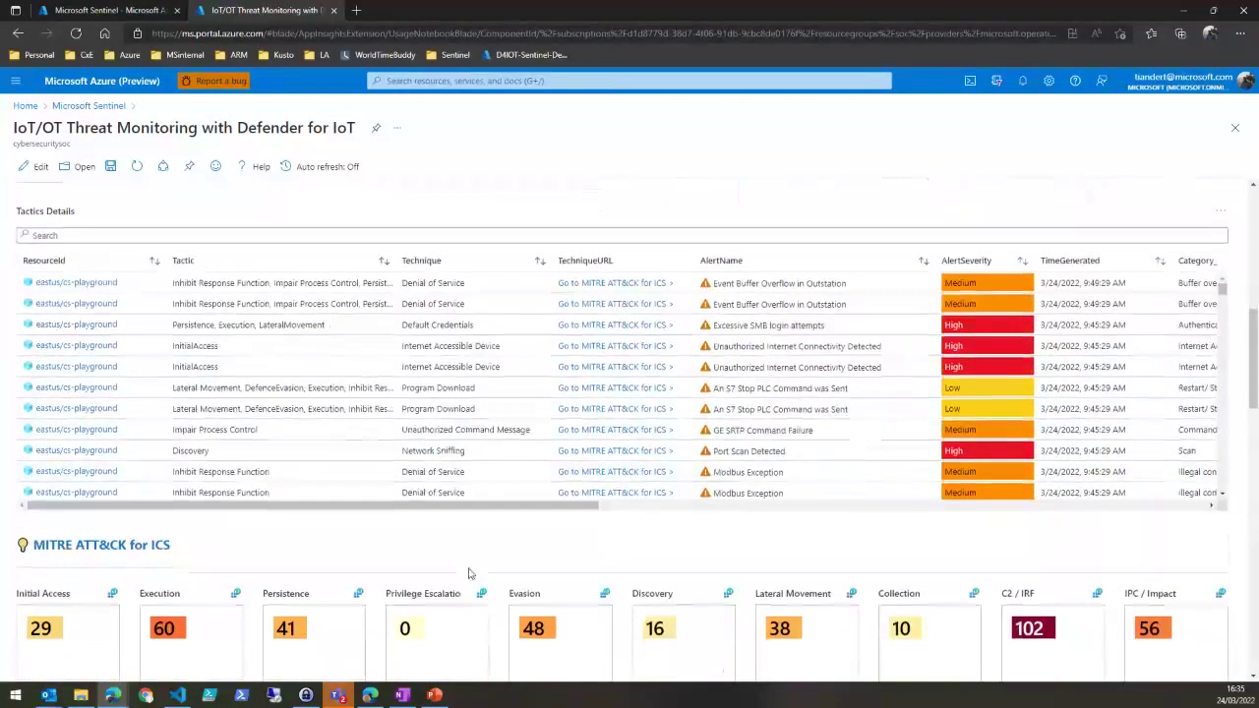
pyautogui.scroll(-4, 474, 548)
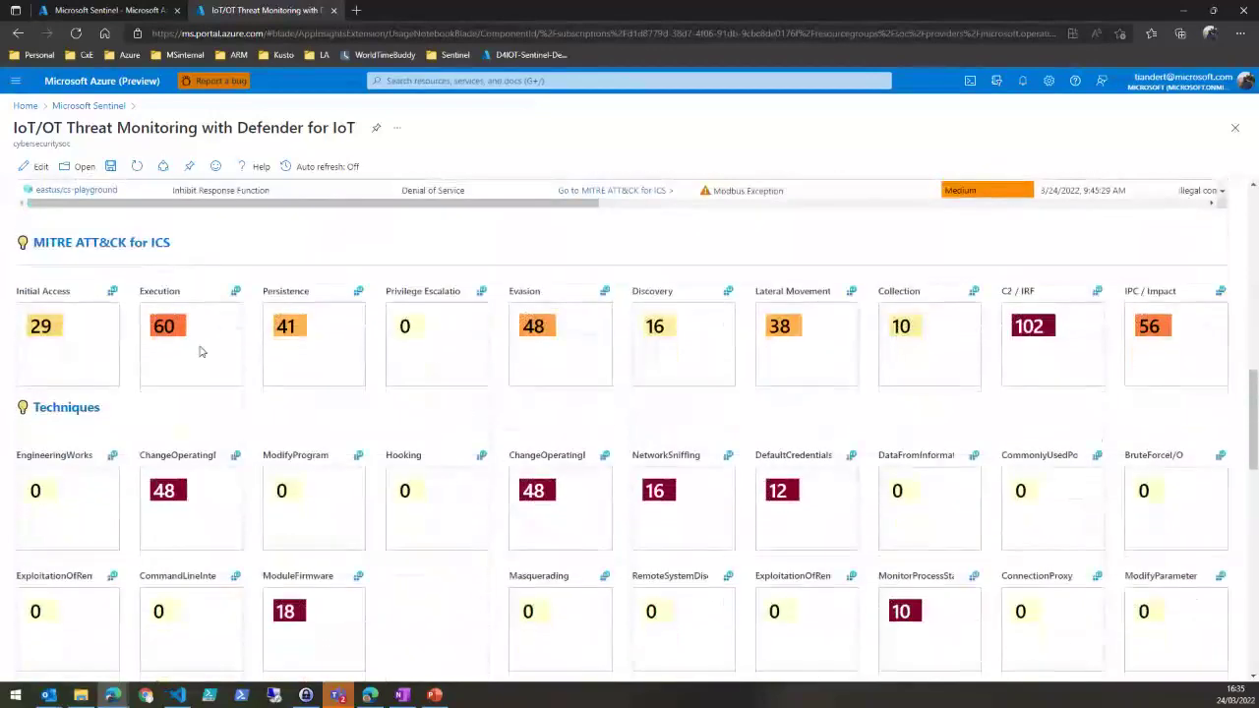
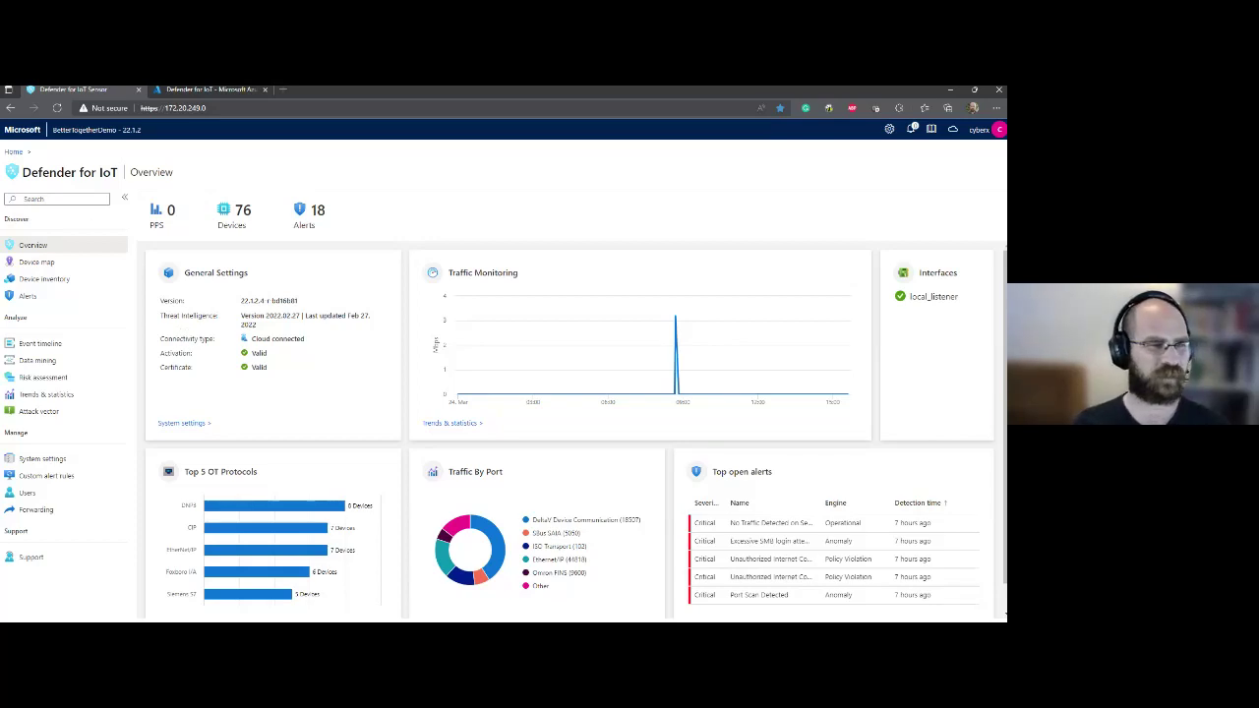
# Step: Open the Defender for IoT sensor's alerts and compare the summaries of the two "An S7 Stop PLC Command was Sent" alerts
pyautogui.click(83, 297)
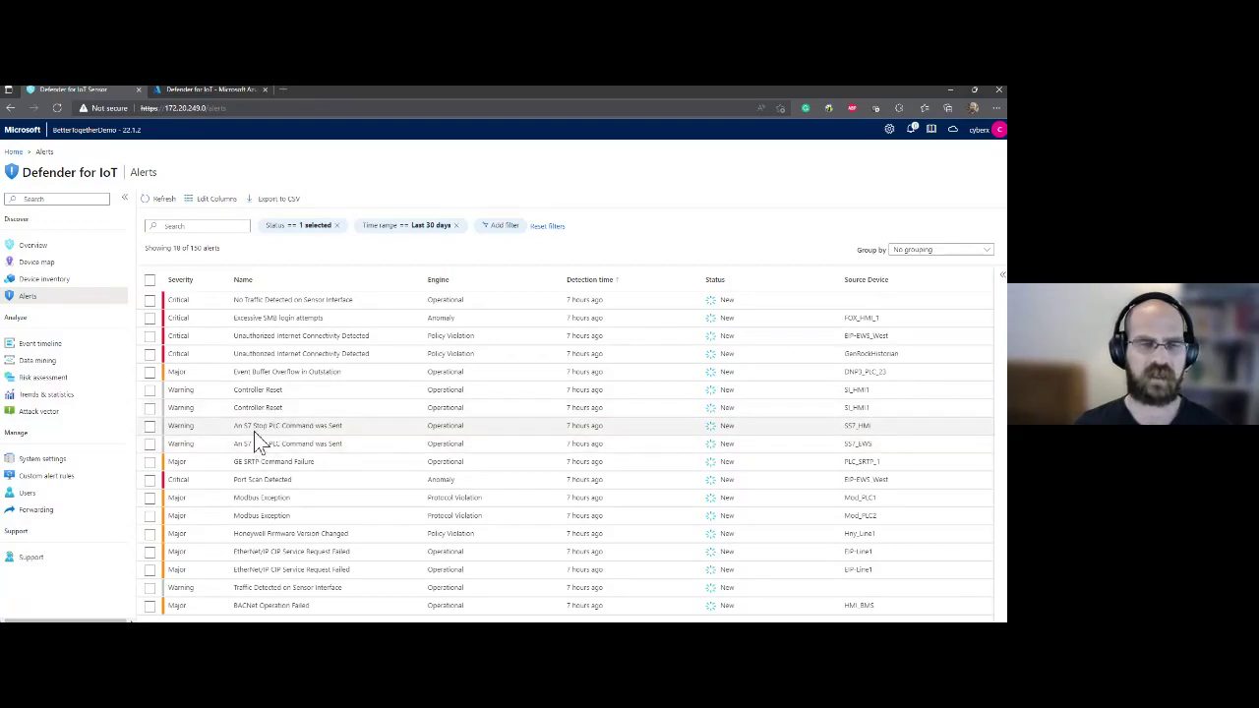
pyautogui.click(253, 432)
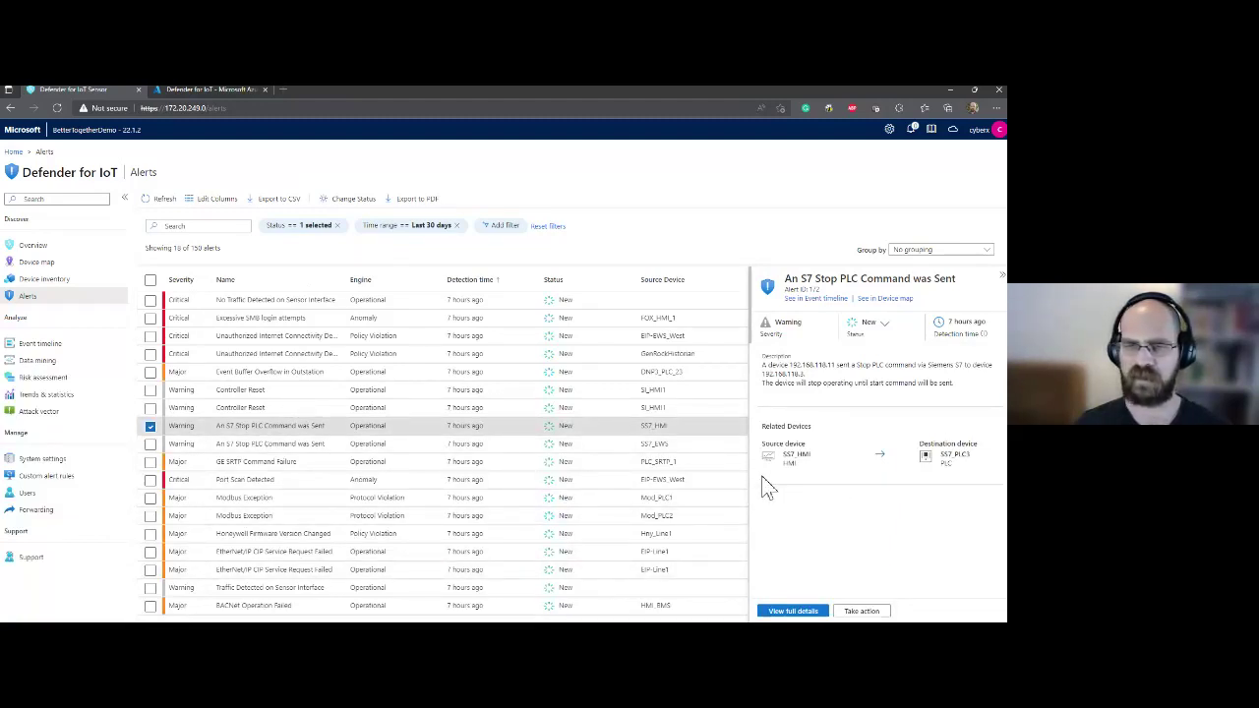
pyautogui.click(210, 448)
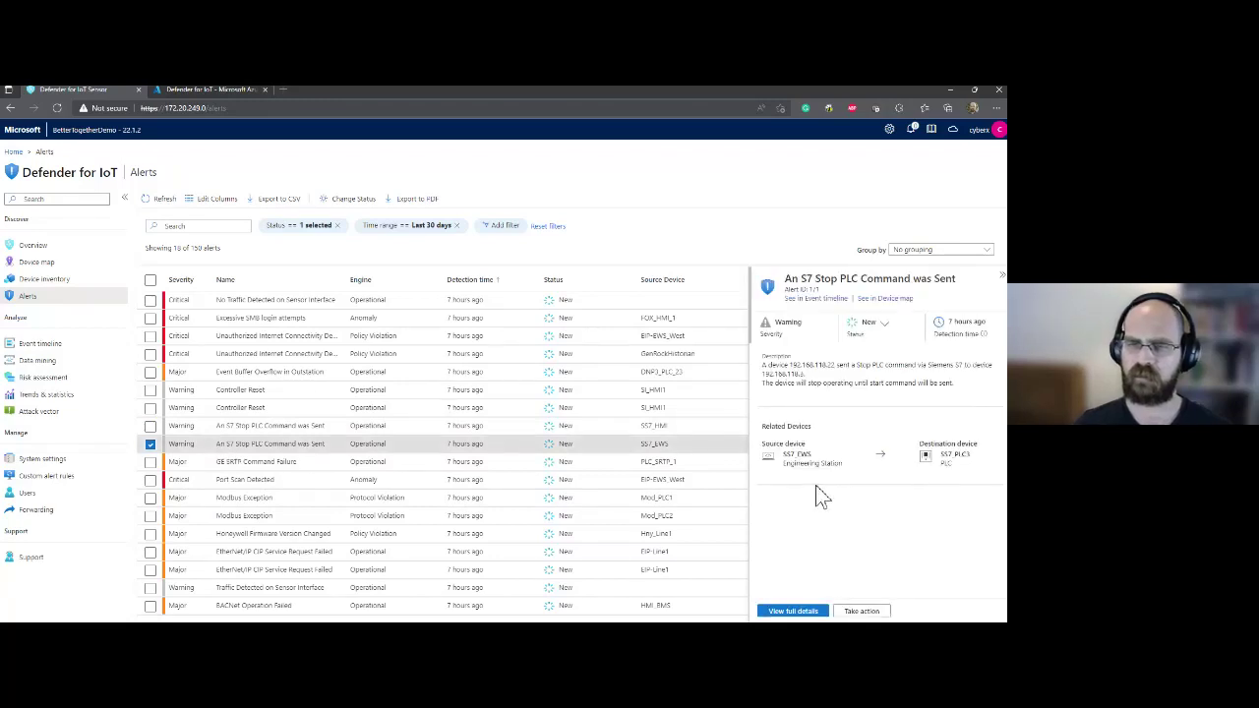
# Step: Open the full details of the SS7_EWS stop command alert, expand its device and IP entities, and view its event timeline
pyautogui.click(793, 611)
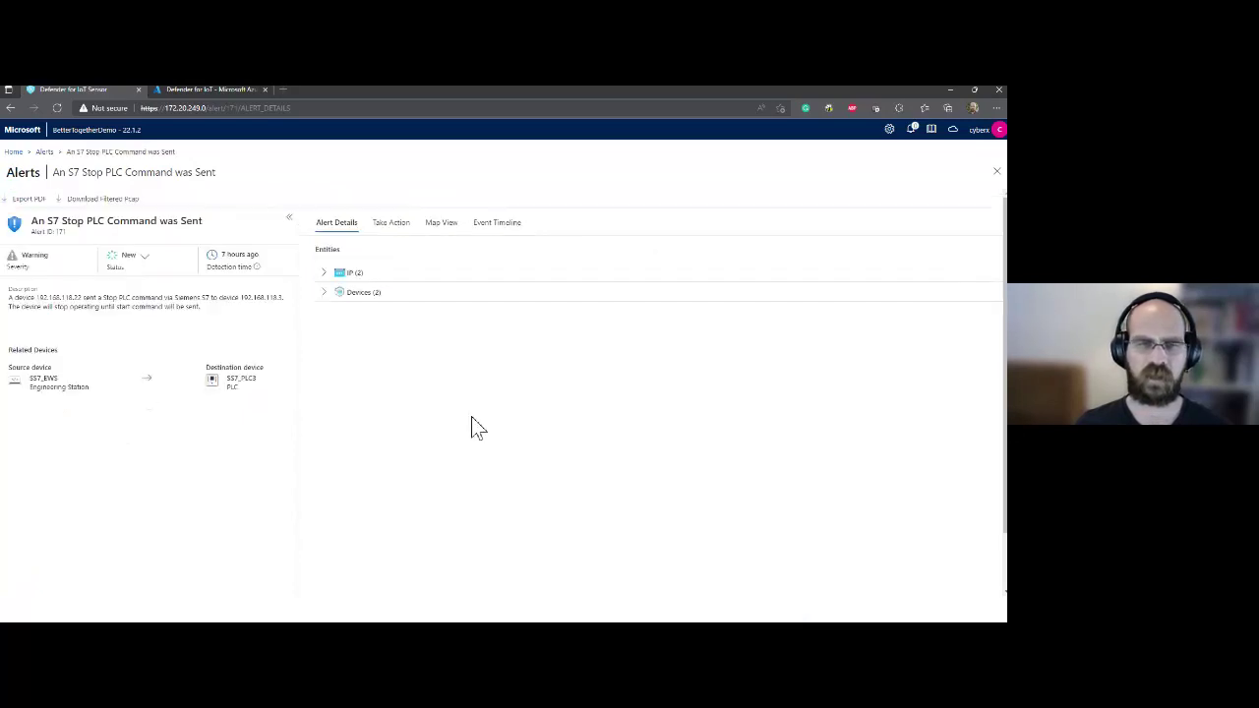
pyautogui.click(323, 292)
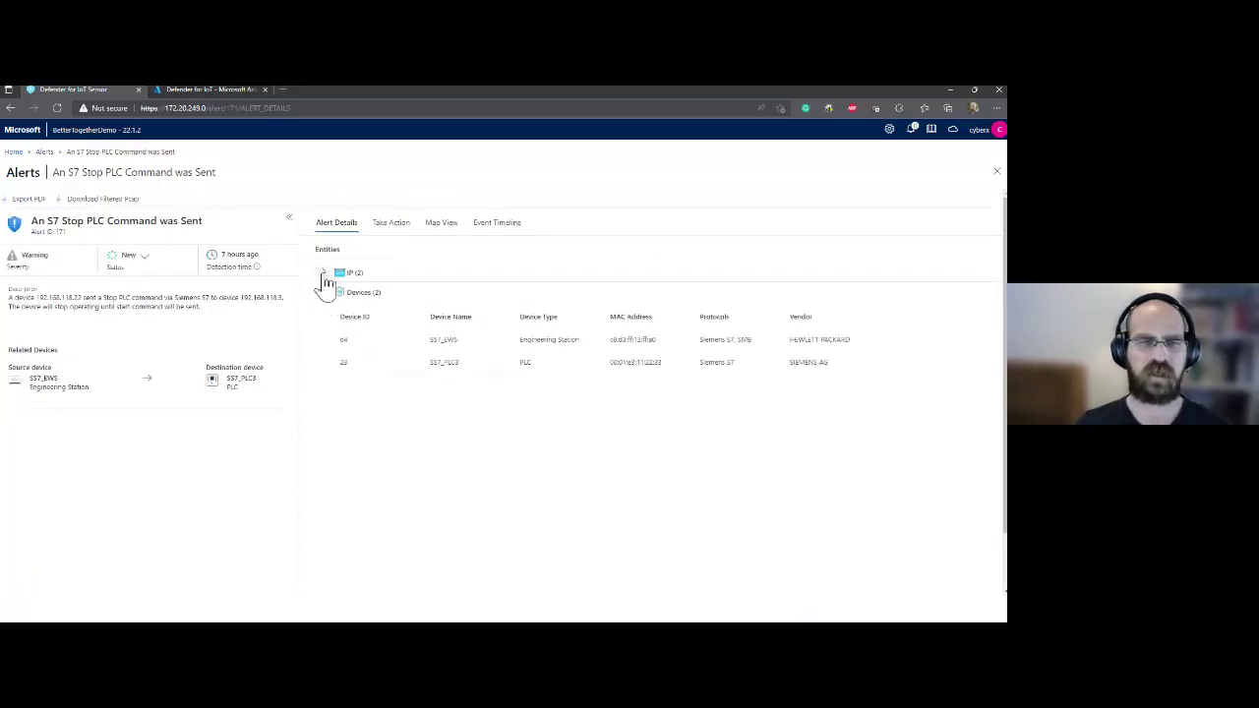
pyautogui.click(324, 275)
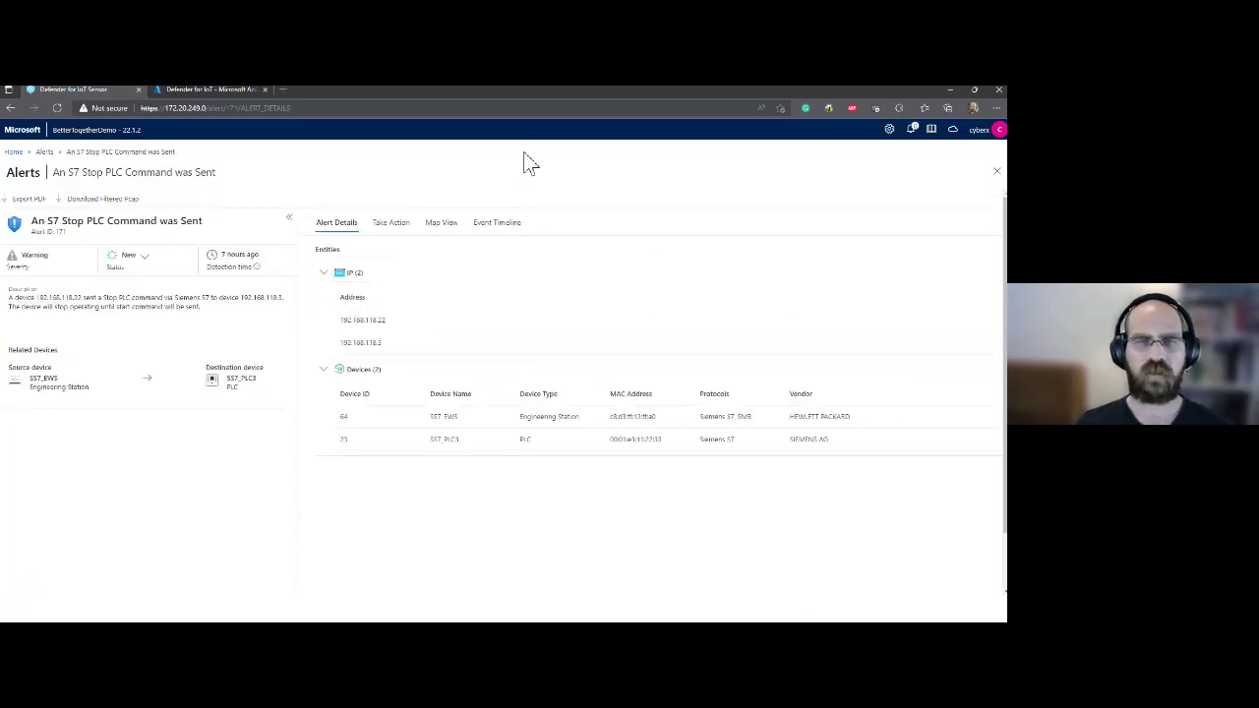
pyautogui.click(484, 234)
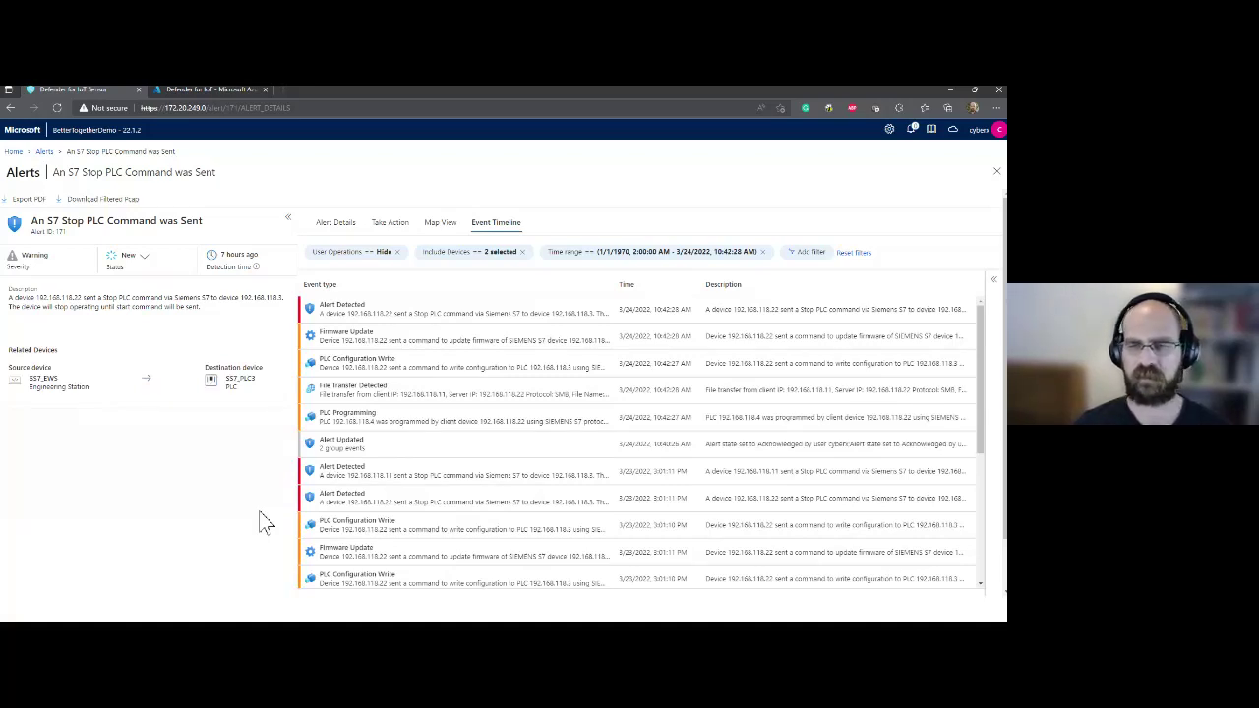
# Step: Switch to Defender for IoT in the Azure portal and open its alerts
pyautogui.click(196, 91)
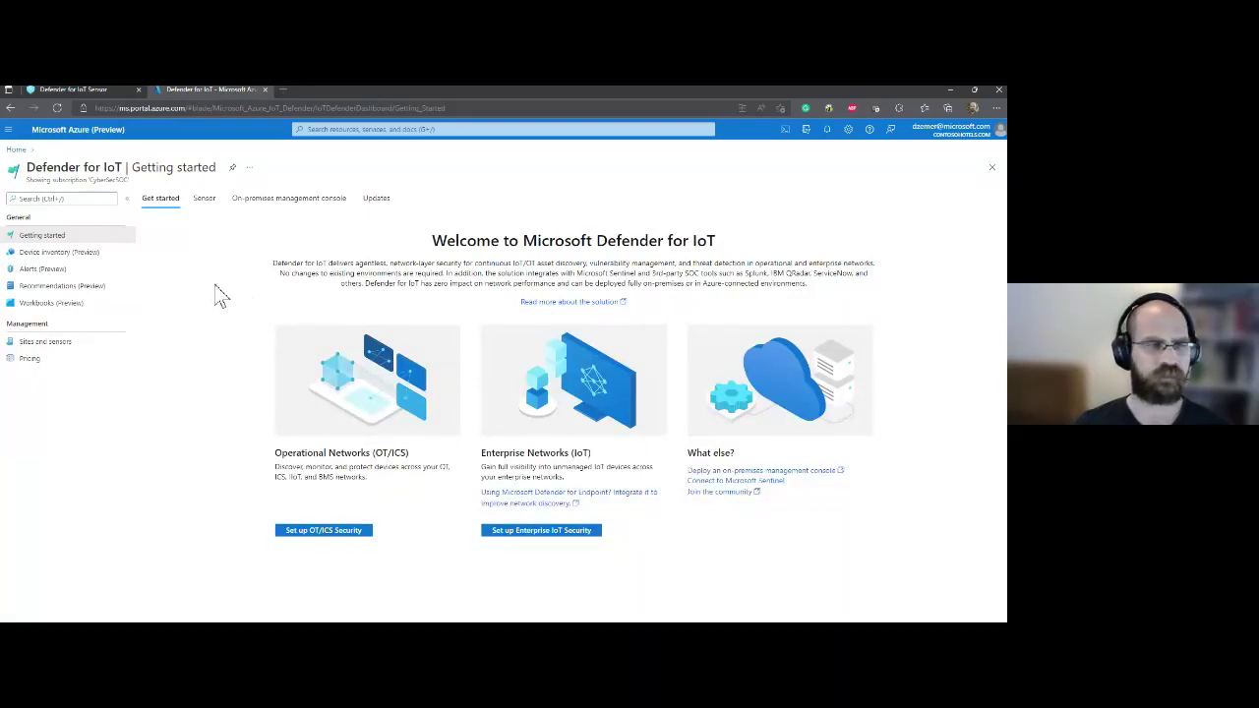
pyautogui.click(99, 271)
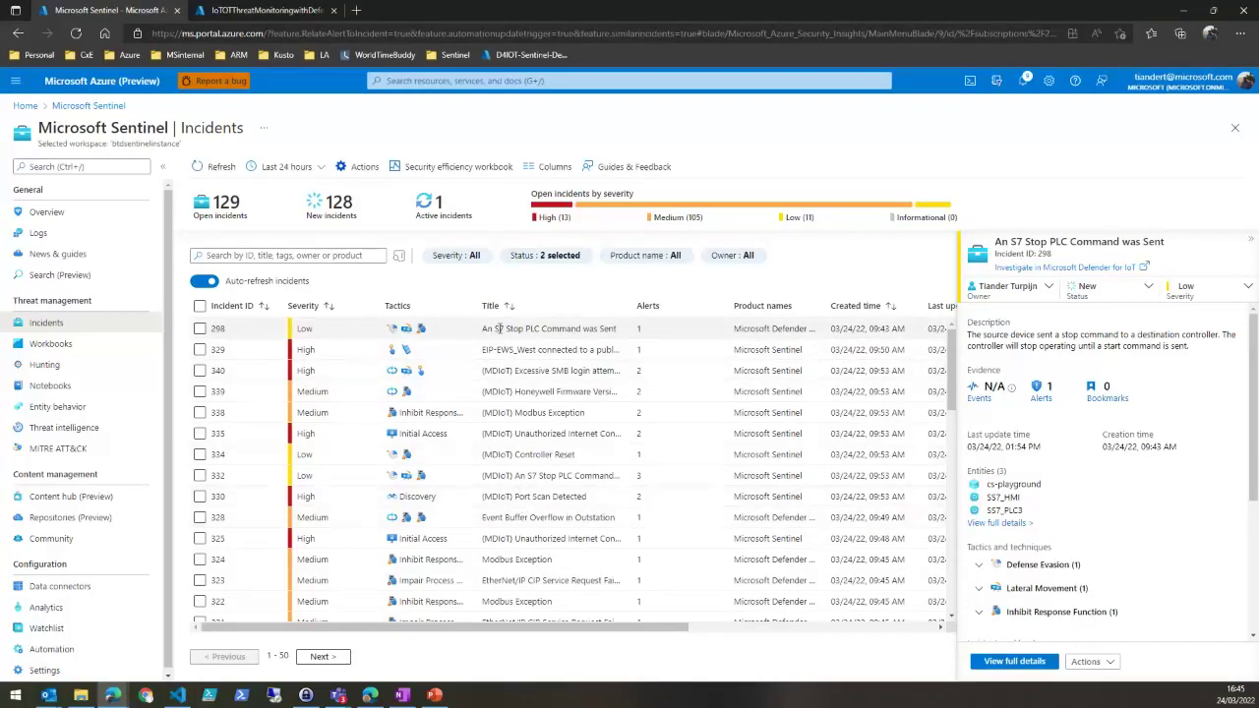
# Step: Start an automation rule from Sentinel incident 298, "An S7 Stop PLC Command was Sent", and review its prefilled conditions and status-change action
pyautogui.moveTo(498, 328); pyautogui.dragTo(546, 332)
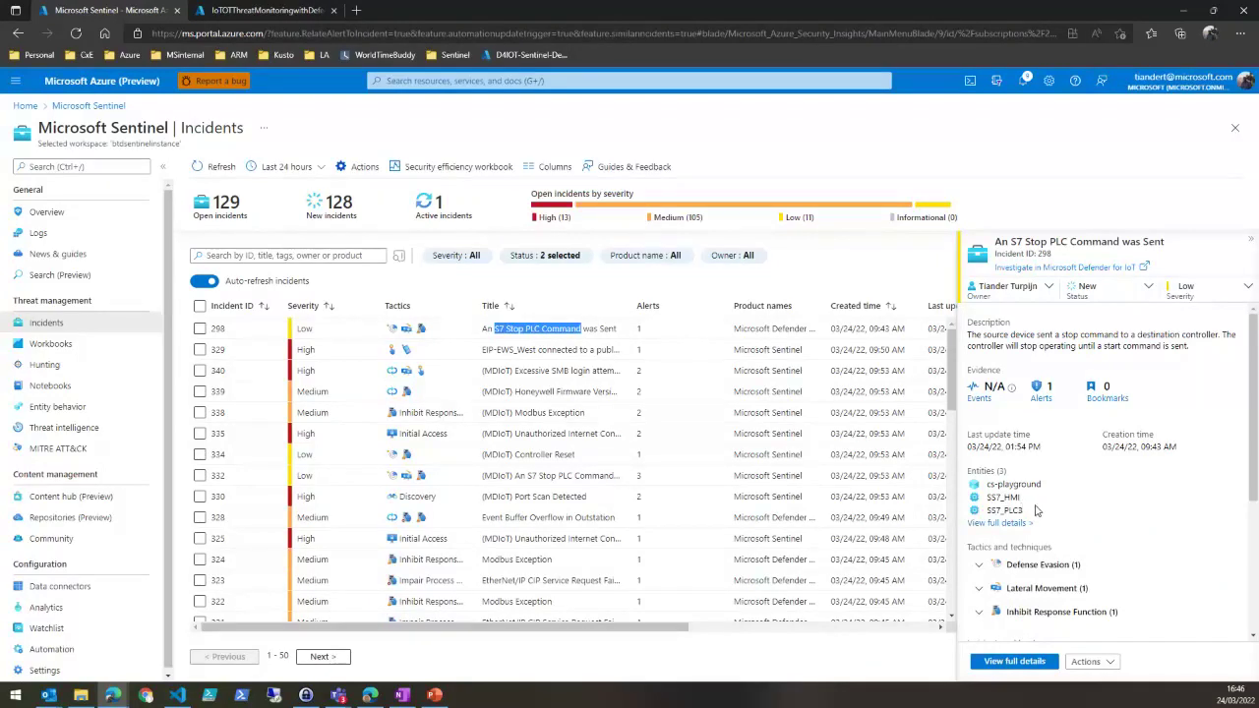
pyautogui.click(1087, 662)
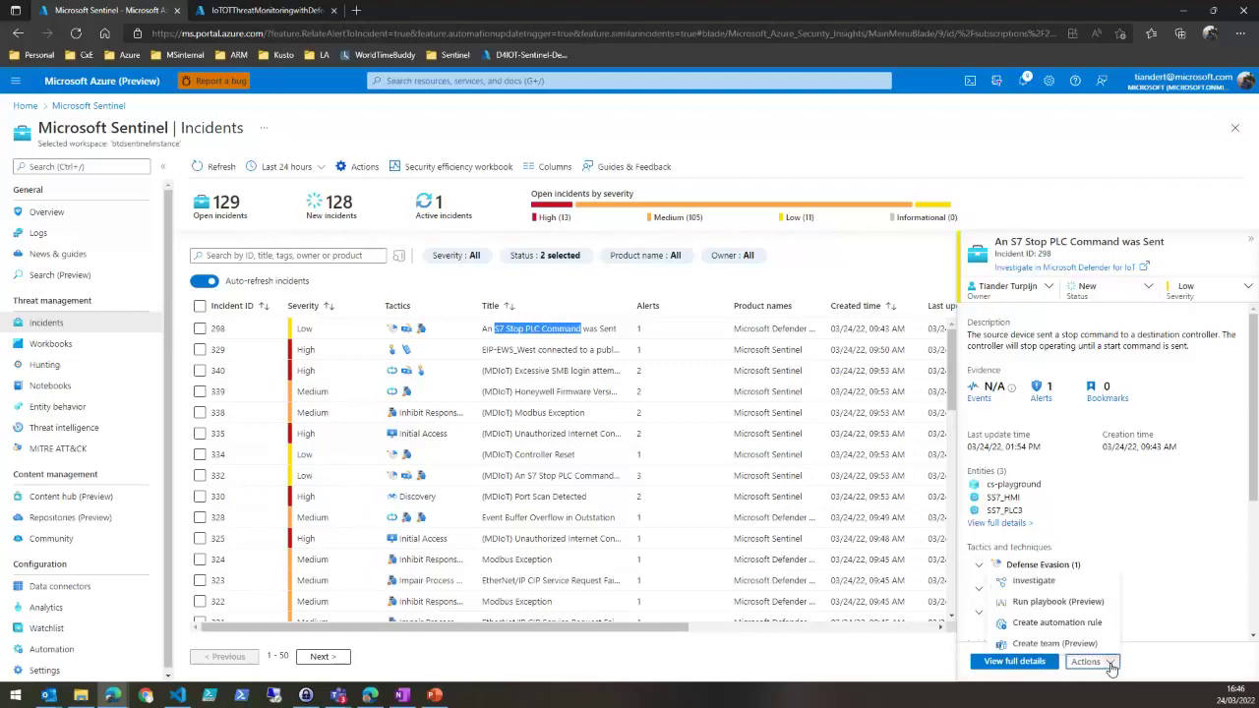
pyautogui.click(1049, 624)
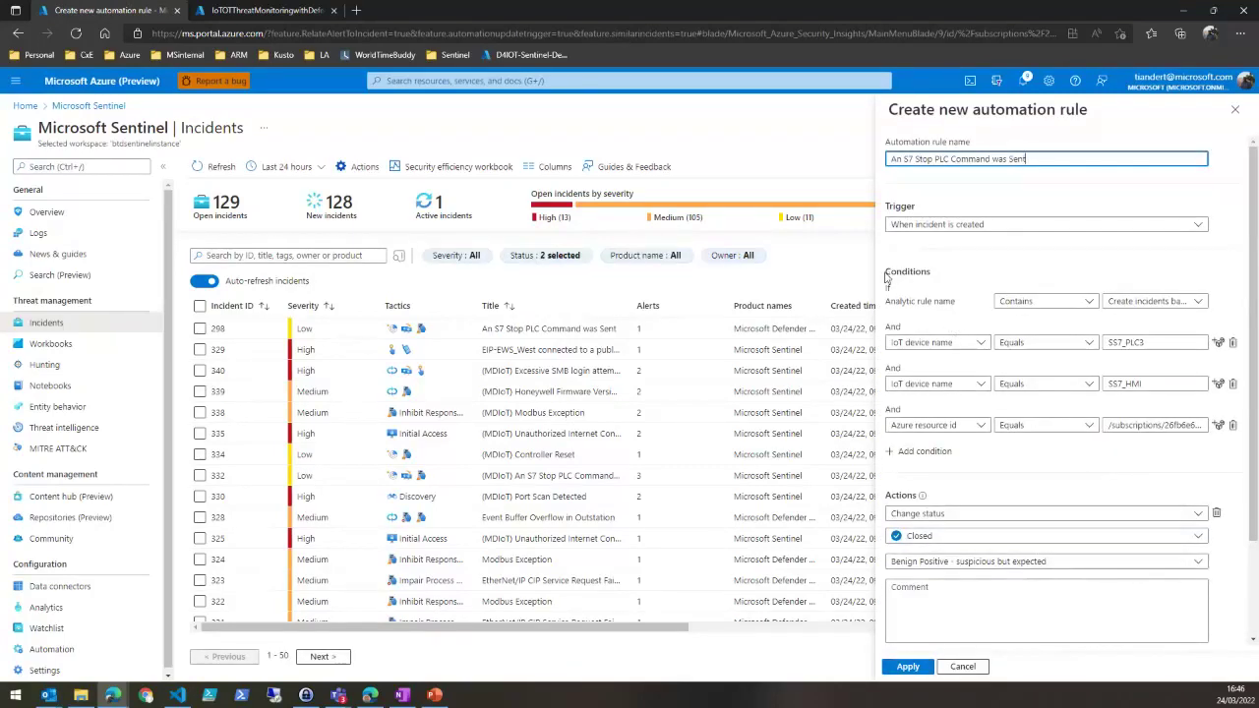
pyautogui.moveTo(885, 278); pyautogui.dragTo(939, 281)
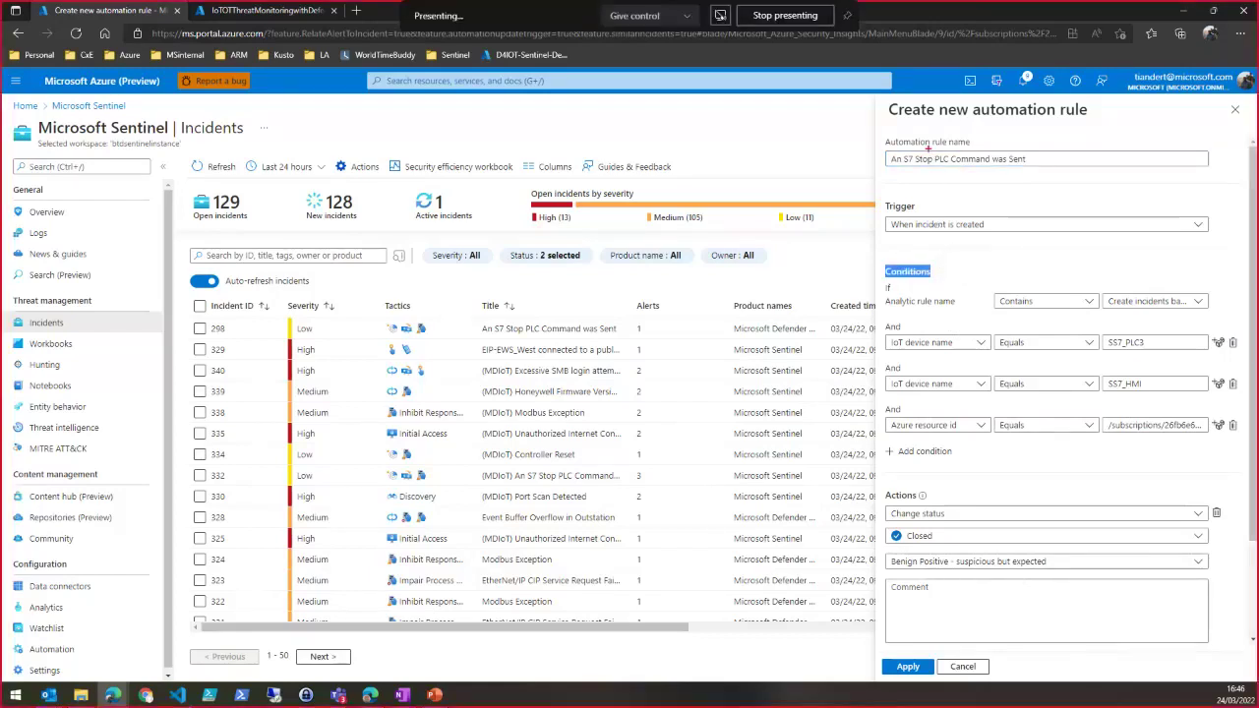
pyautogui.moveTo(1099, 332)
pyautogui.mouseDown()
pyautogui.moveTo(1152, 354)
pyautogui.moveTo(1211, 354)
pyautogui.mouseUp()
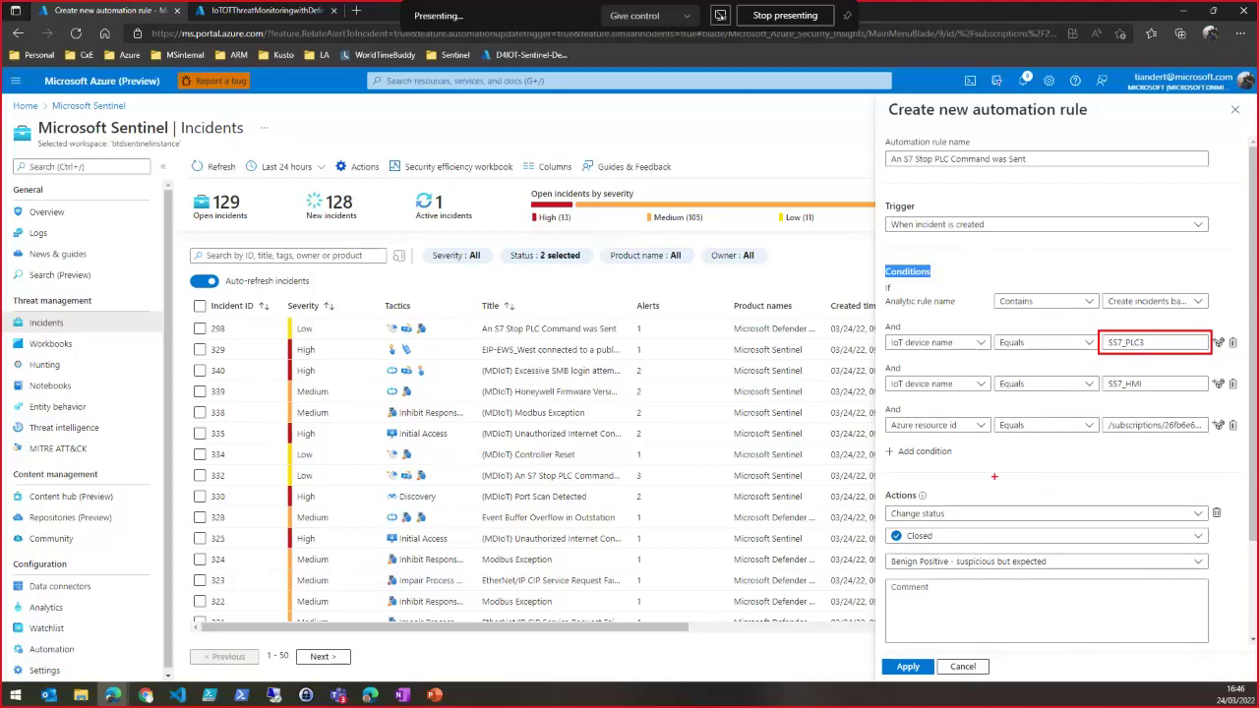
pyautogui.moveTo(886, 504); pyautogui.dragTo(973, 536)
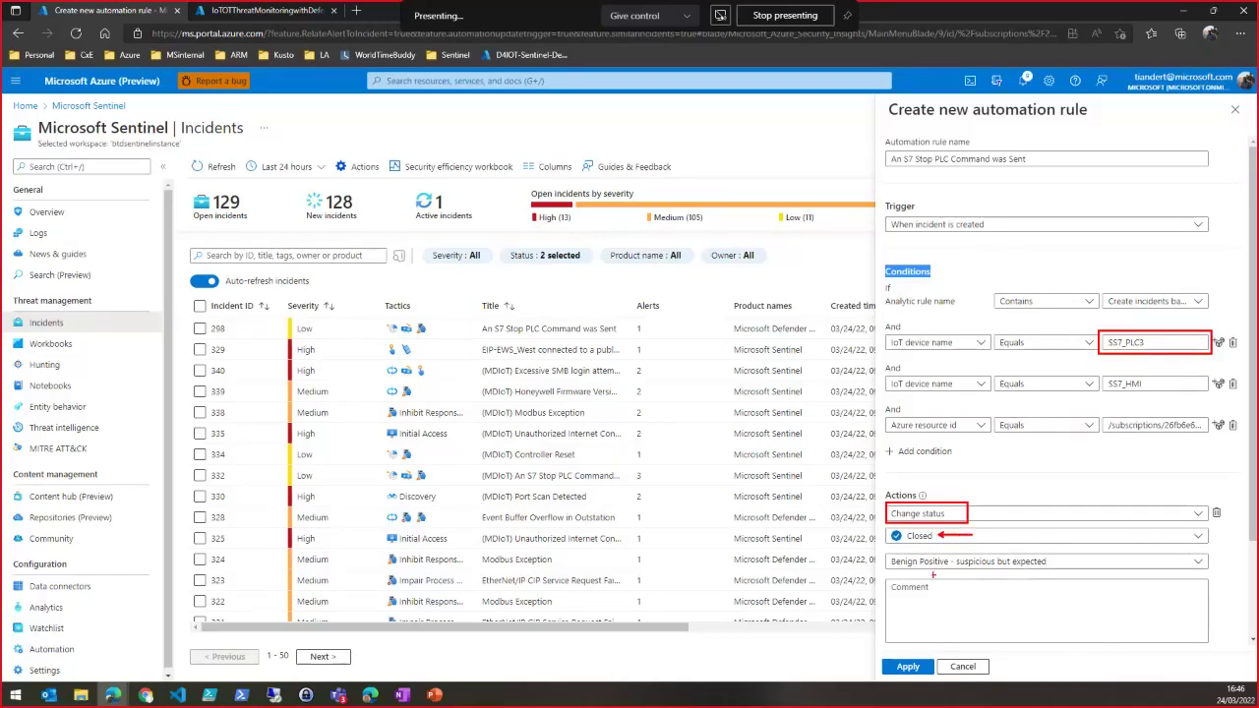
pyautogui.moveTo(886, 551)
pyautogui.mouseDown()
pyautogui.moveTo(970, 579)
pyautogui.moveTo(1056, 572)
pyautogui.mouseUp()
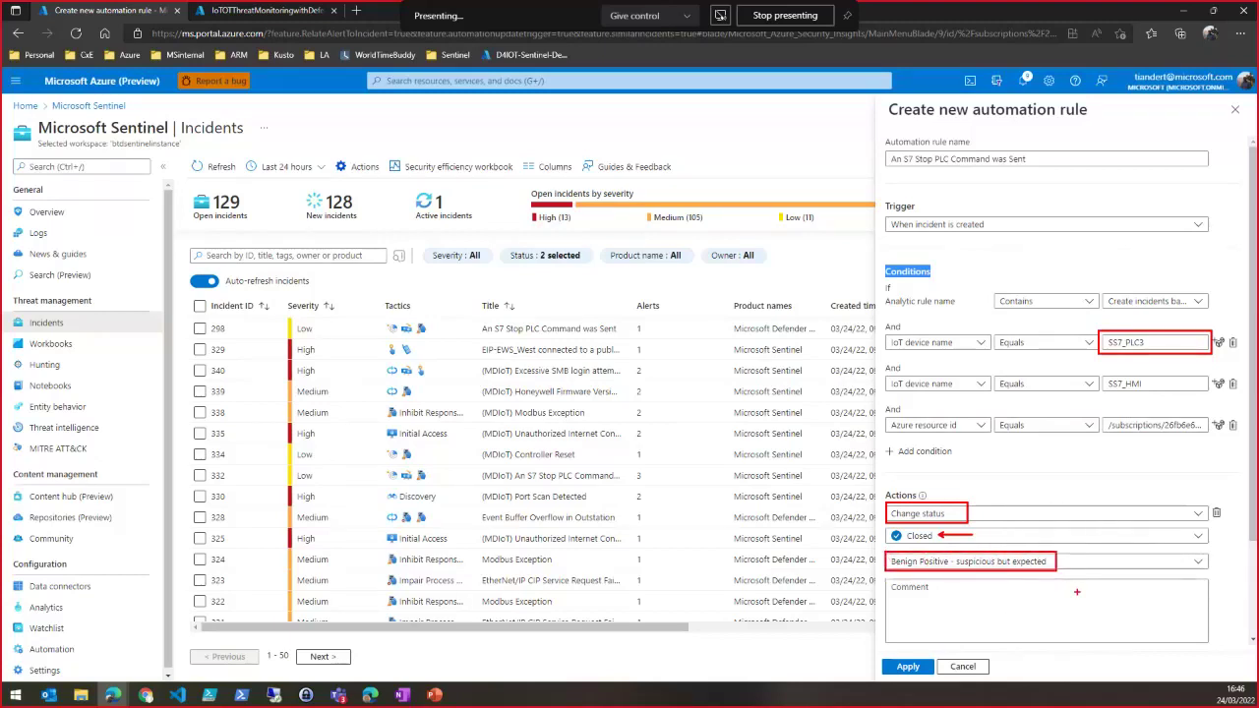
pyautogui.press('Escape')
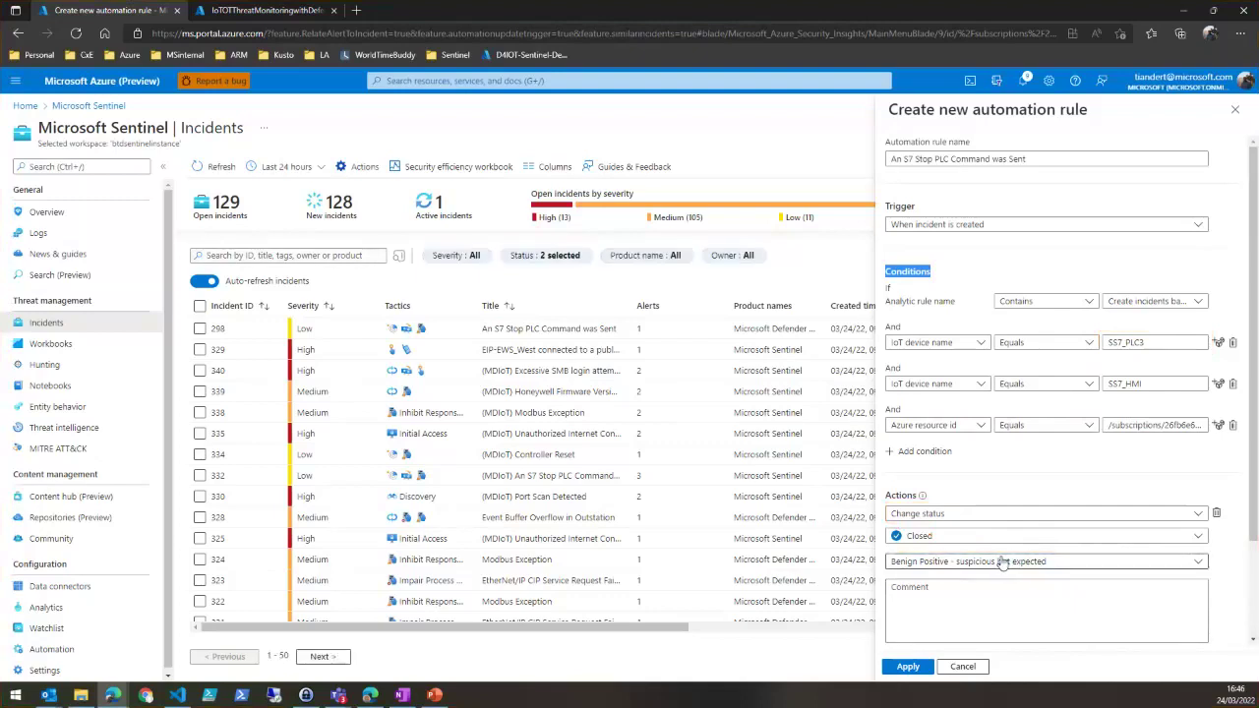
# Step: Add a rule condition requiring IoT device vendor to equal HP, and check which action types are available
pyautogui.click(895, 452)
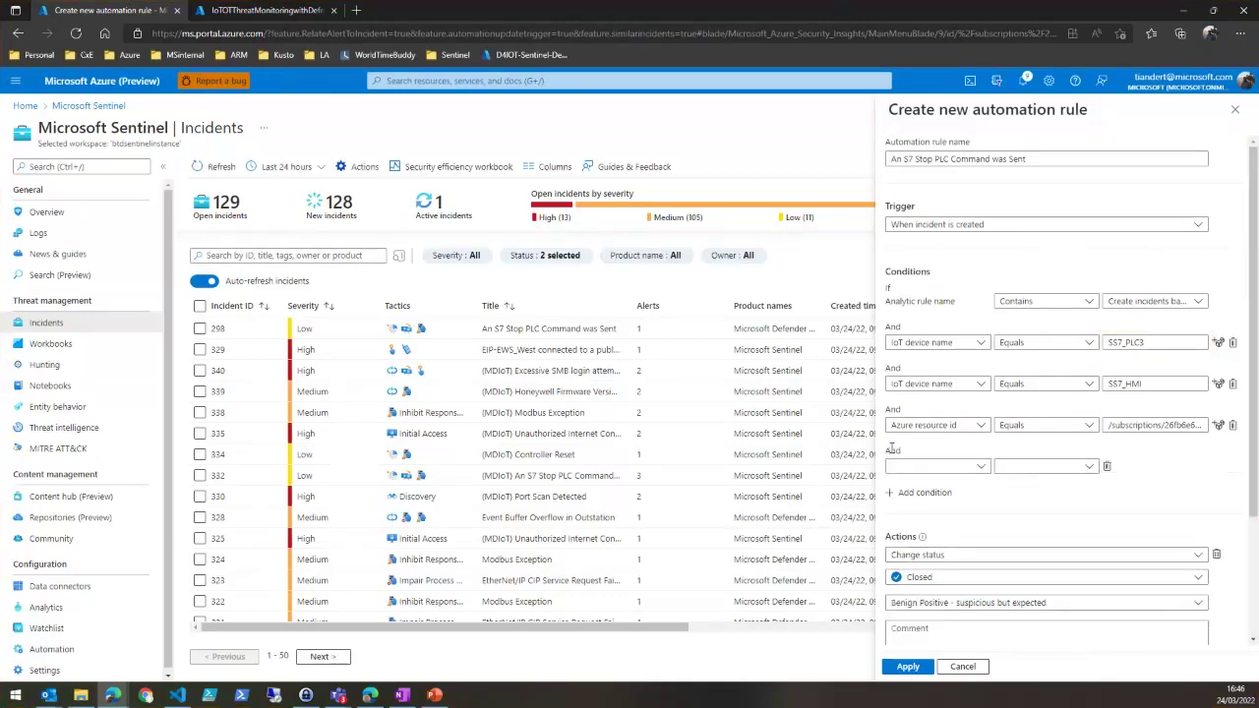
pyautogui.click(982, 467)
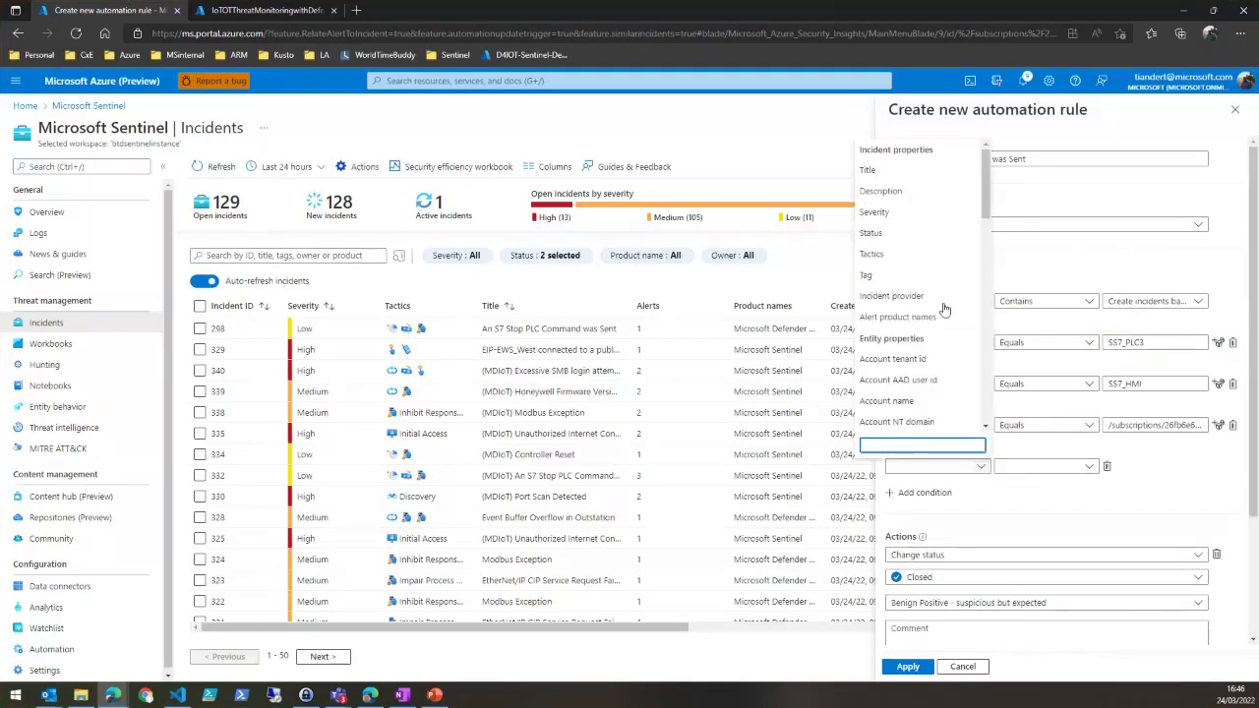
pyautogui.moveTo(986, 211); pyautogui.dragTo(990, 336)
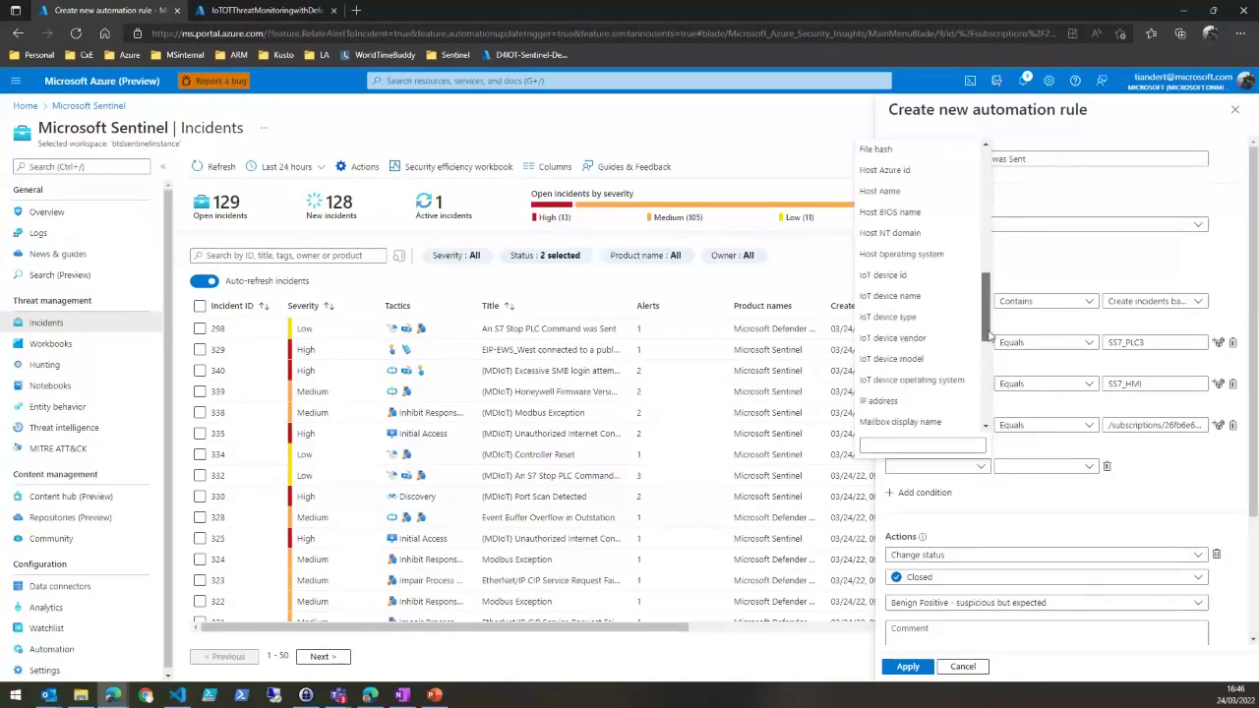
pyautogui.click(885, 338)
pyautogui.click(1069, 467)
pyautogui.click(1046, 484)
pyautogui.click(1147, 467)
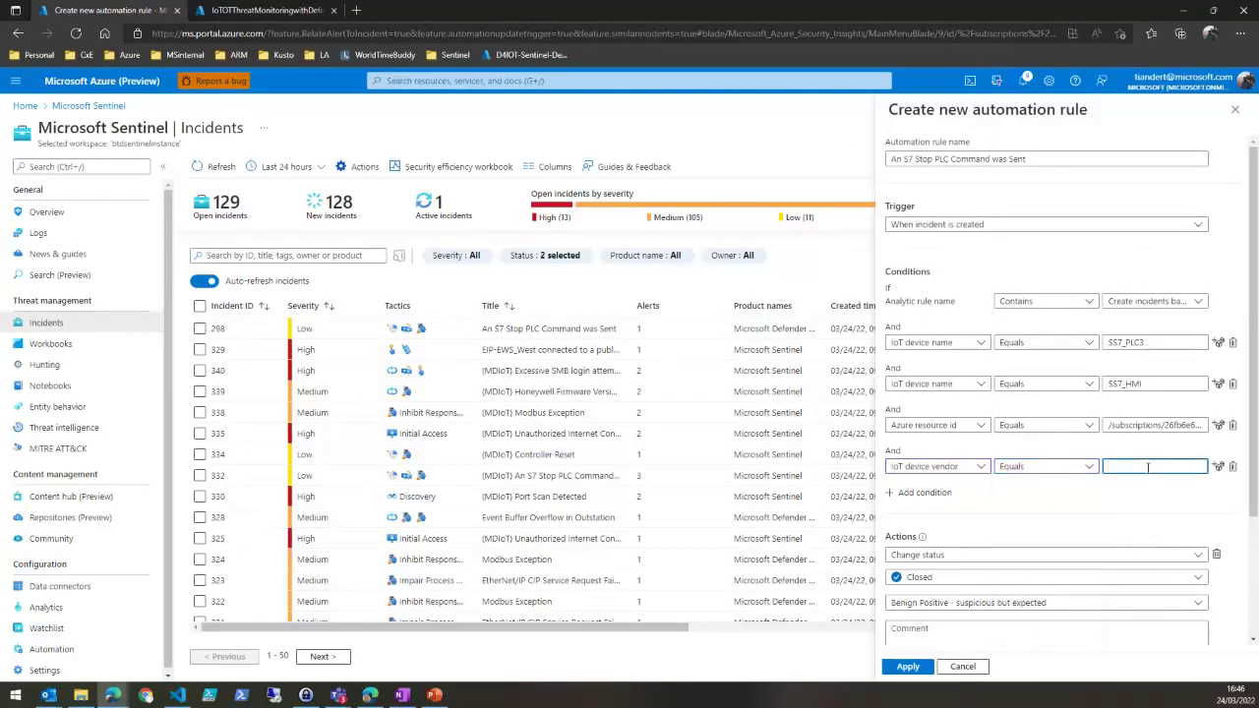
pyautogui.write('HP')
pyautogui.click(1198, 556)
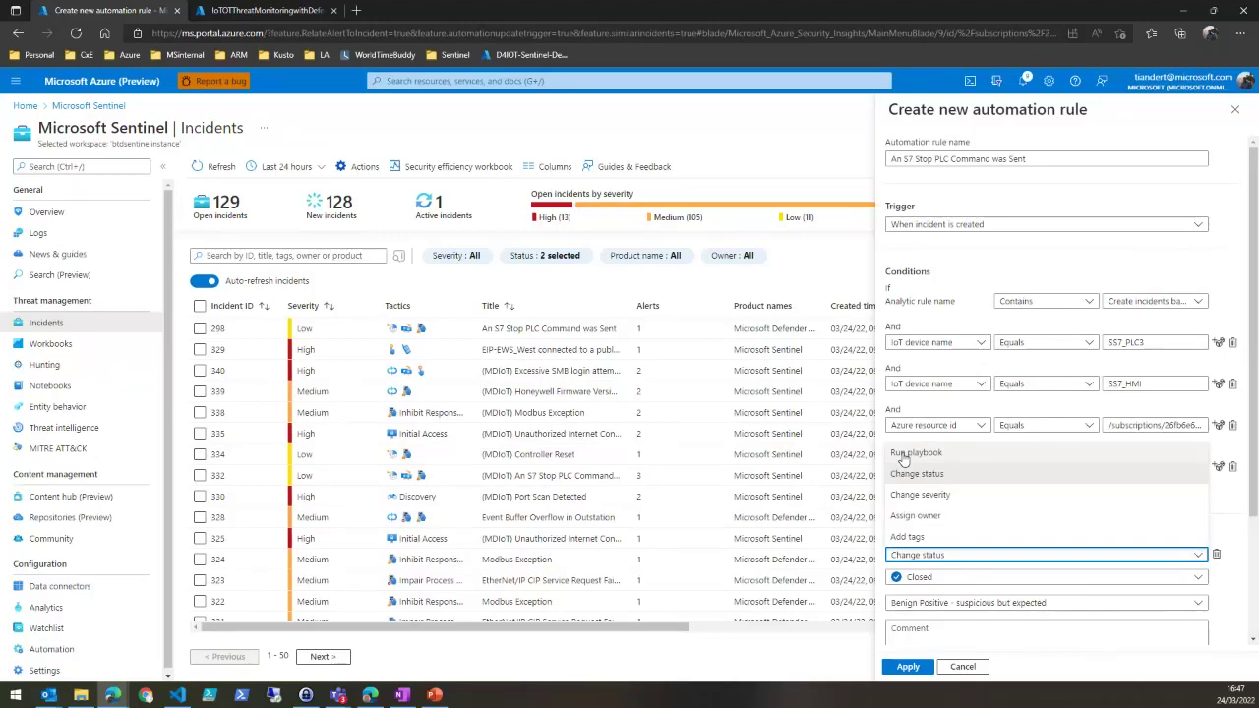
# Step: Discard the automation rule and open the full details of the "An S7 Stop PLC Command was Sent" incident
pyautogui.click(980, 673)
pyautogui.click(980, 673)
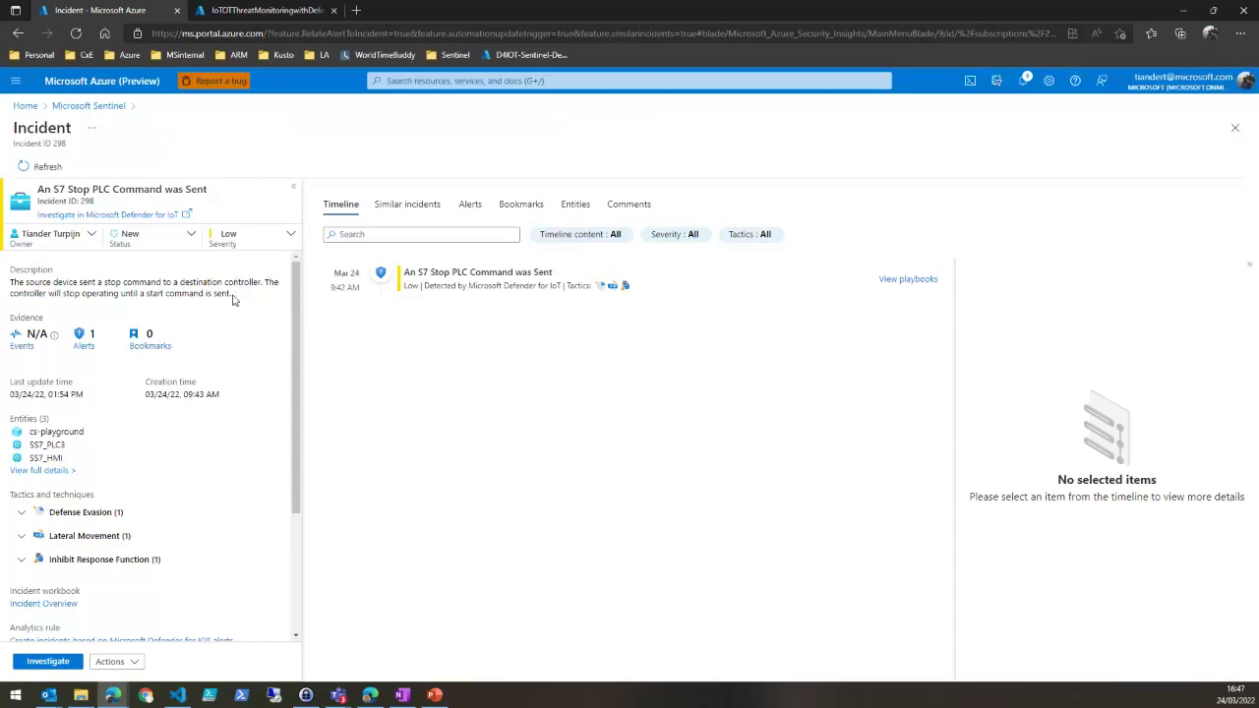
# Step: Review the incident's severity, owner and tags in its details, and check its list of related alerts
pyautogui.scroll(-1, 234, 311)
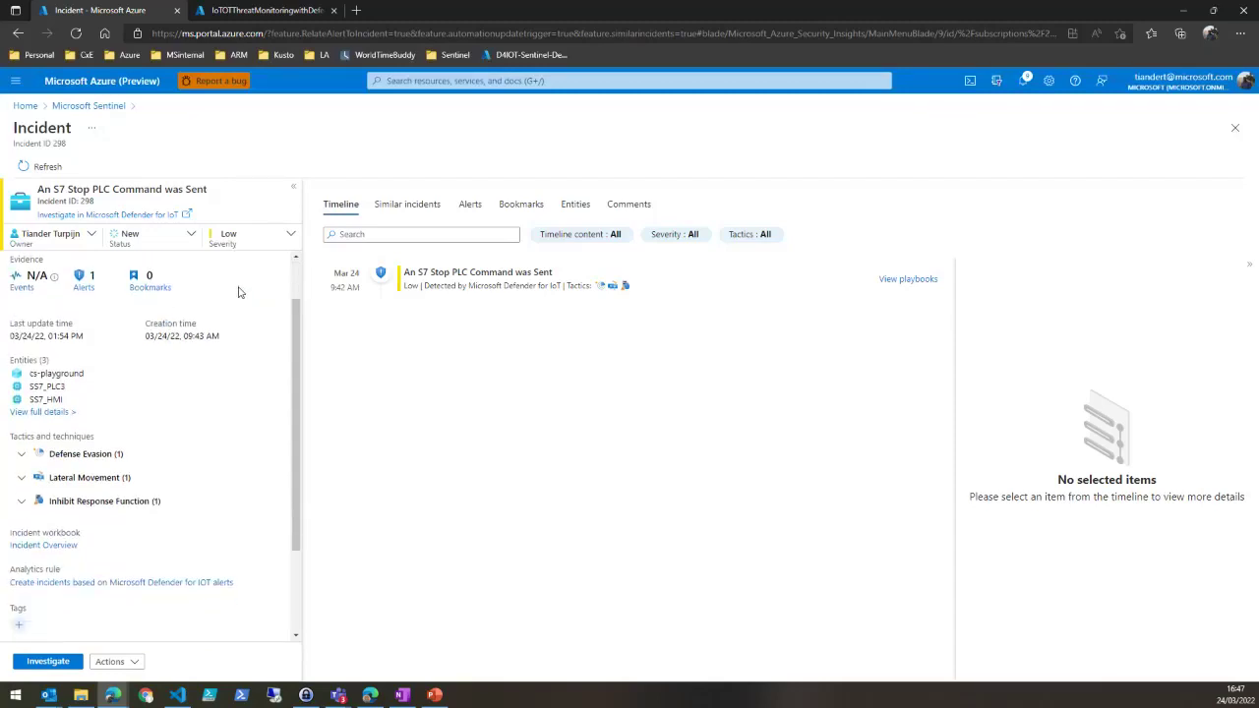
pyautogui.moveTo(203, 221); pyautogui.dragTo(294, 254)
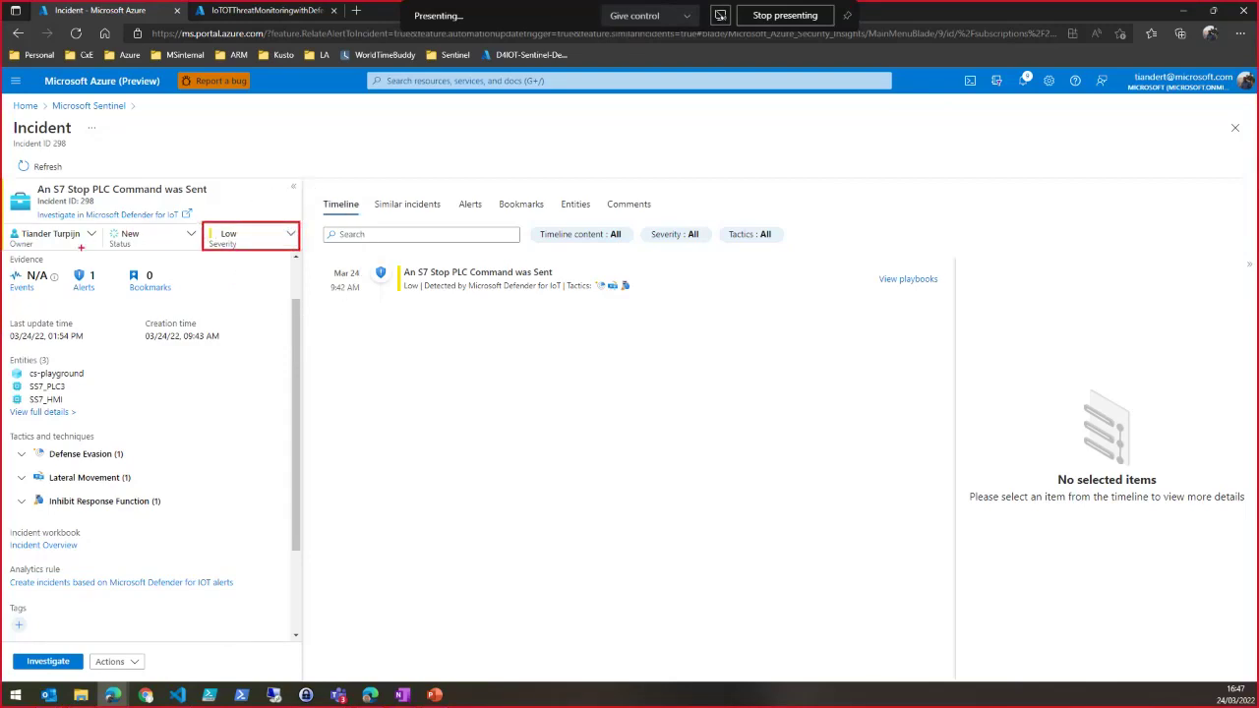
pyautogui.moveTo(101, 274); pyautogui.dragTo(82, 249)
pyautogui.moveTo(6, 594); pyautogui.dragTo(46, 641)
pyautogui.scroll(-2, 71, 596)
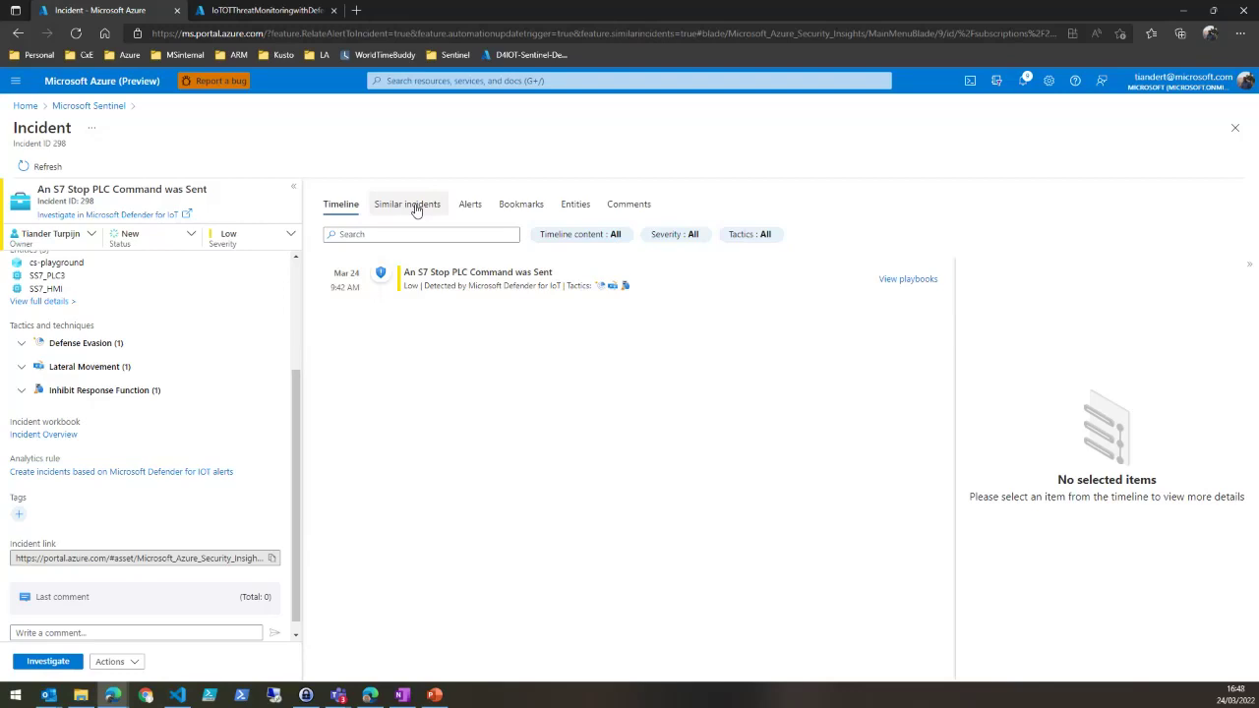
pyautogui.click(471, 205)
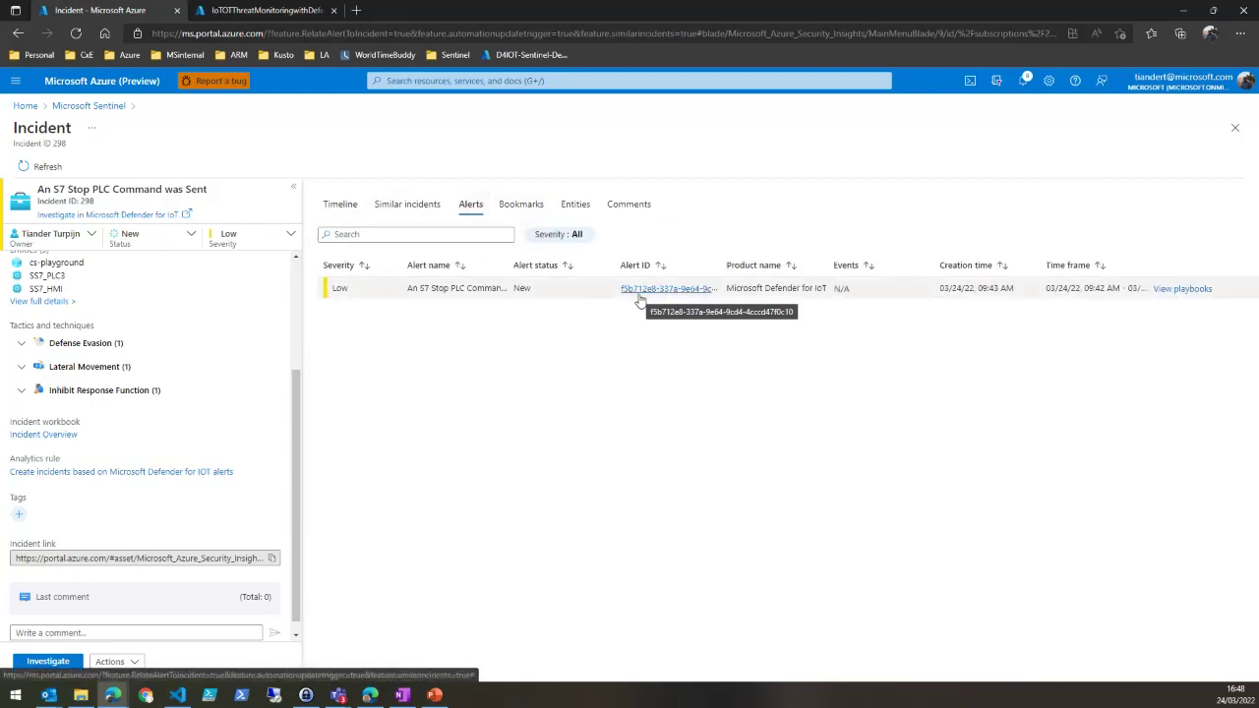
# Step: Open the comments of incident 298 and run the Get-IOT-Owner-Action playbook on the incident
pyautogui.click(628, 205)
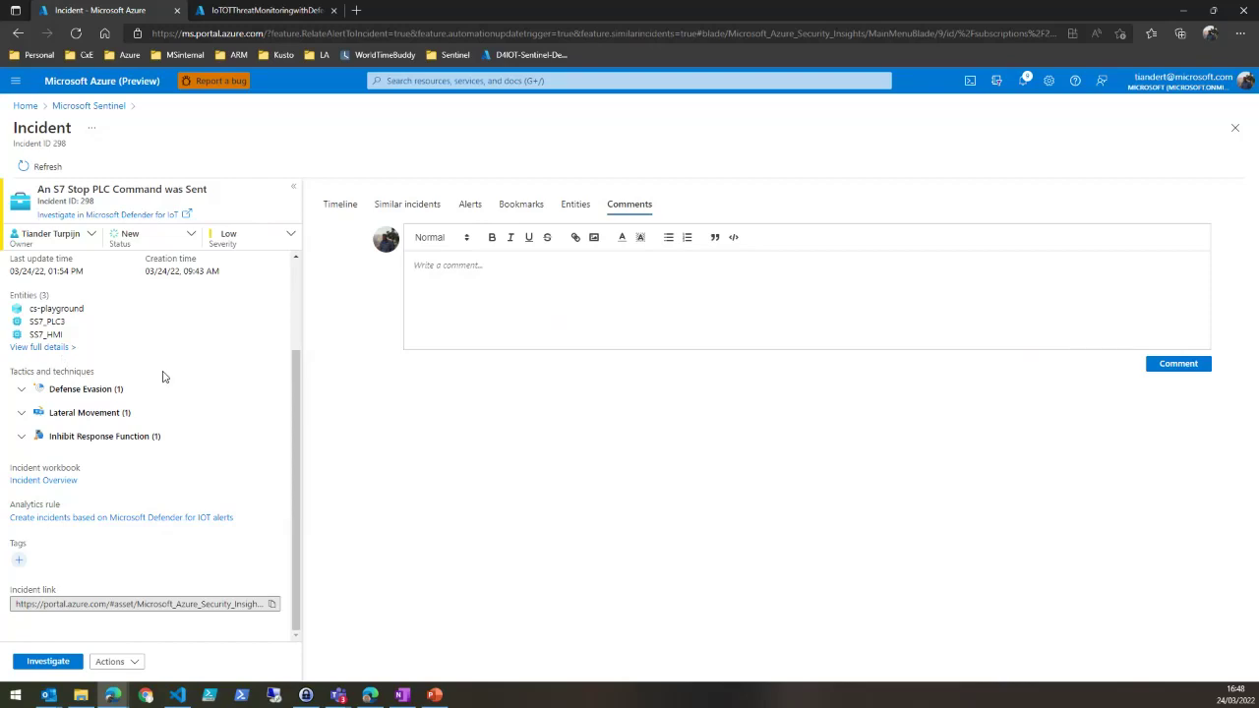
pyautogui.click(134, 663)
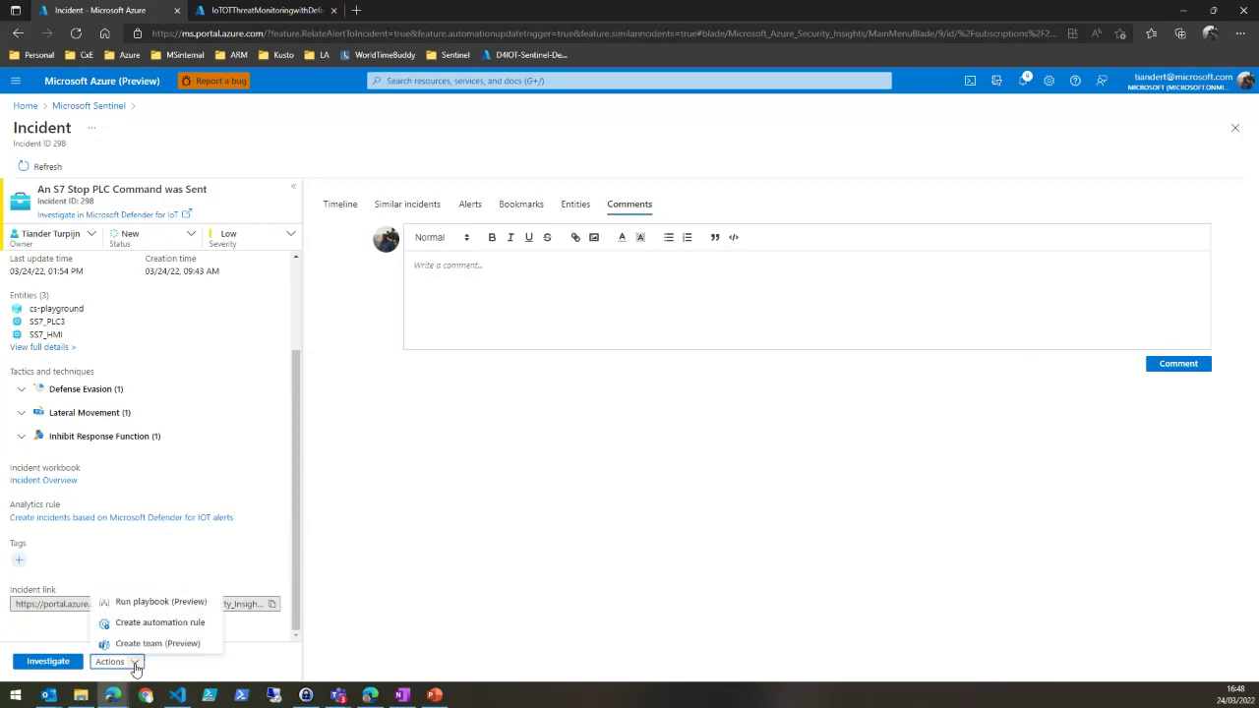
pyautogui.click(154, 602)
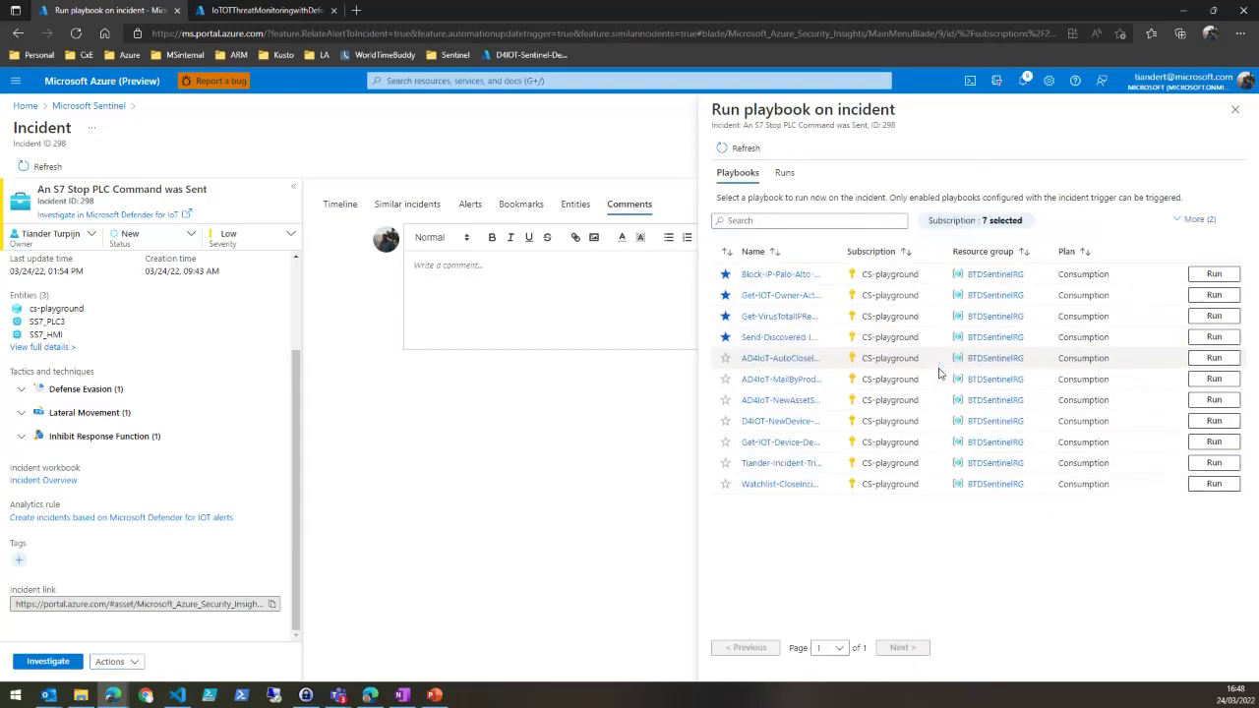
pyautogui.click(1210, 297)
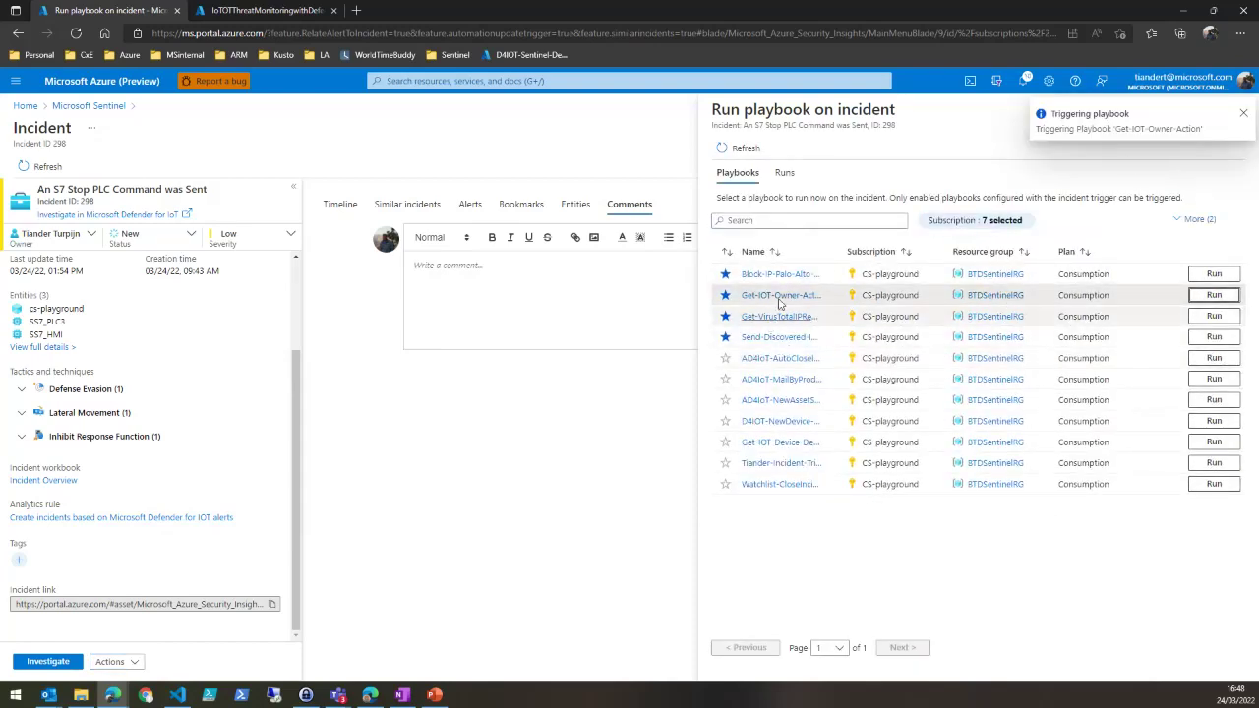
pyautogui.click(1243, 116)
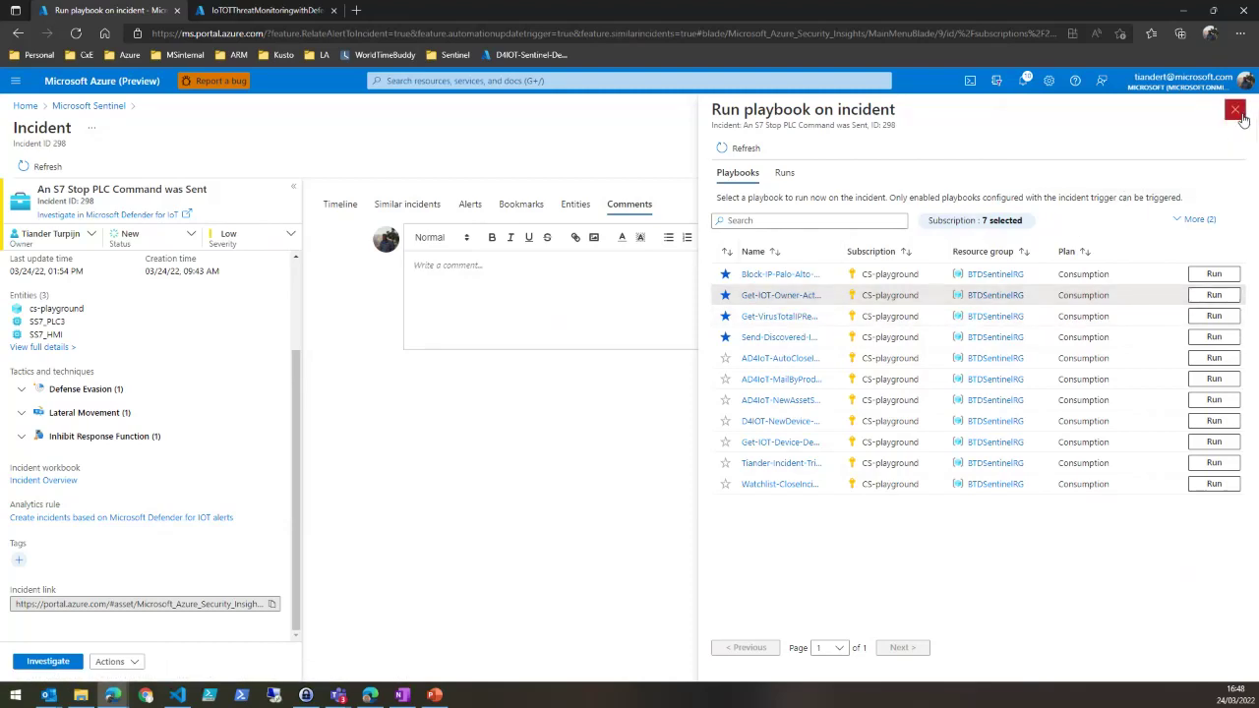
pyautogui.click(1238, 112)
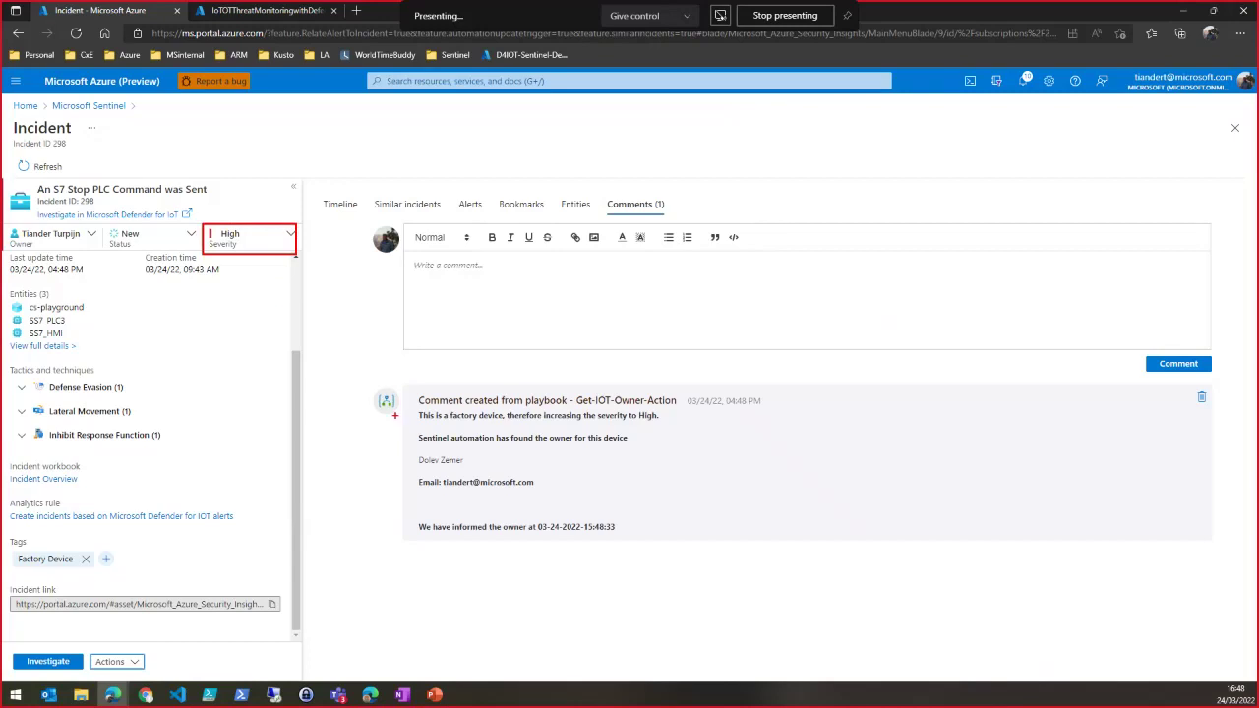
# Step: Check the playbook's comment and tag on the incident, and read the notification e-mail to the device owner in Outlook
pyautogui.moveTo(413, 406)
pyautogui.mouseDown()
pyautogui.moveTo(452, 427)
pyautogui.moveTo(520, 429)
pyautogui.mouseUp()
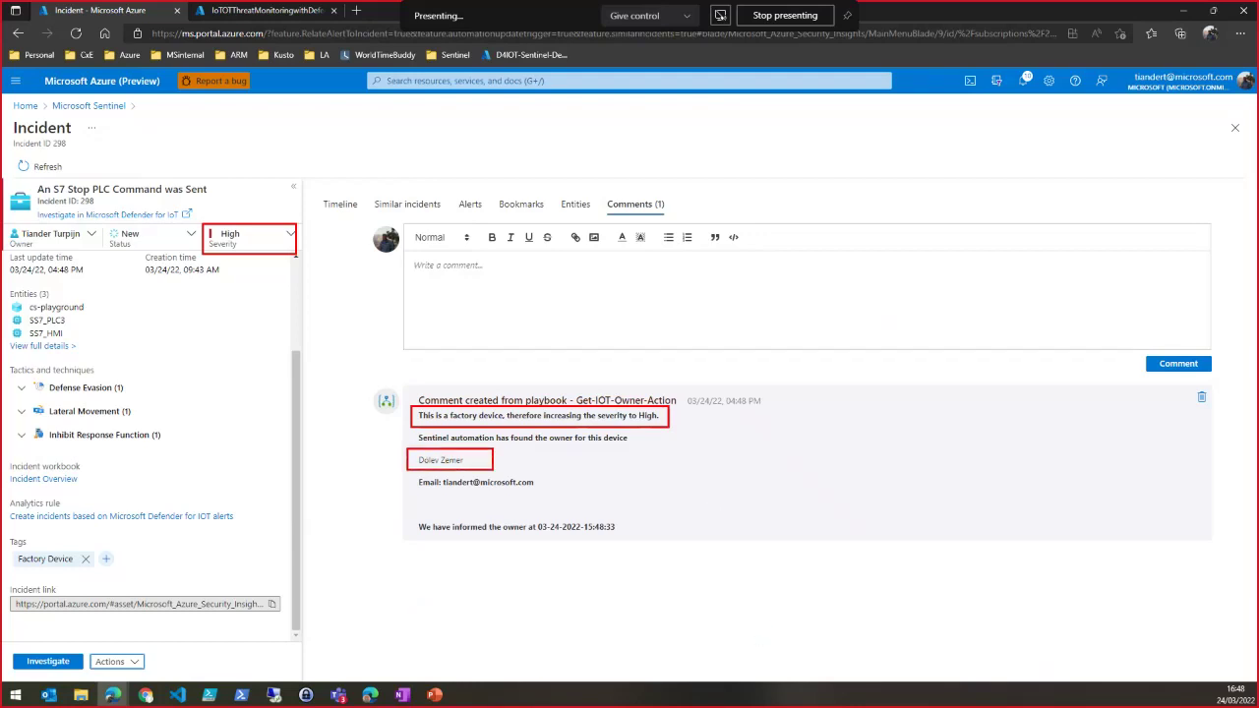
pyautogui.moveTo(13, 553); pyautogui.dragTo(118, 567)
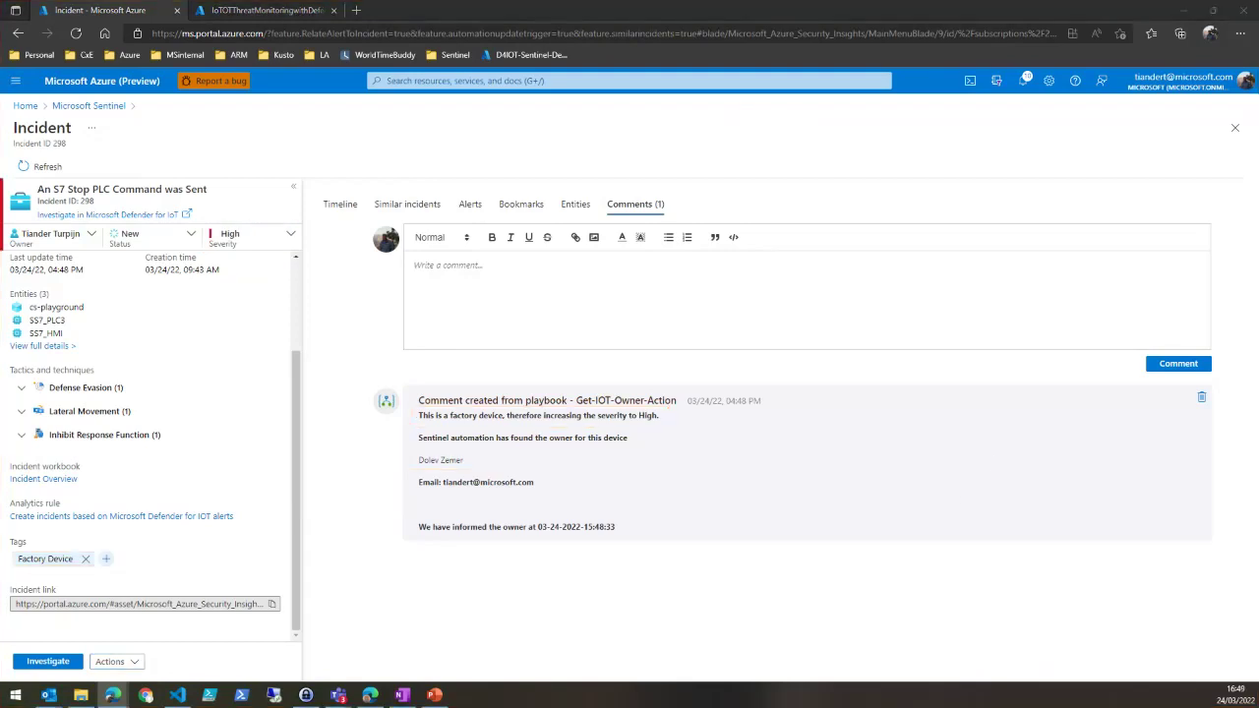
pyautogui.click(47, 694)
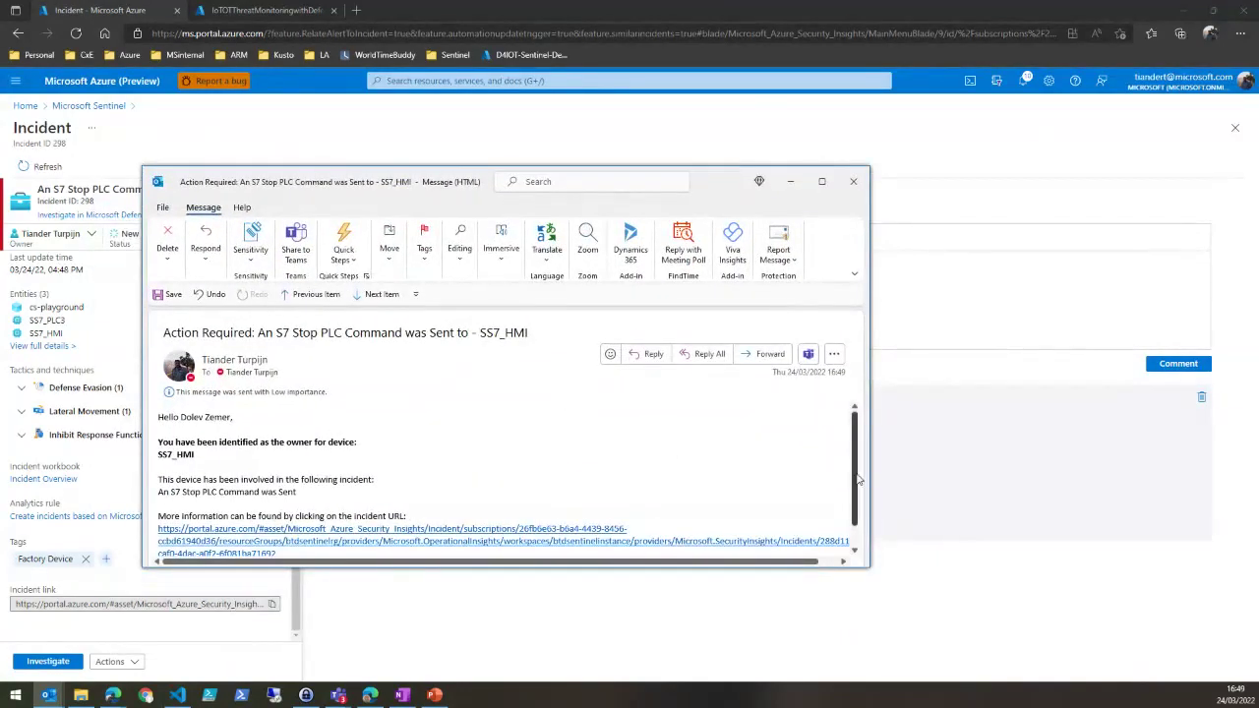
pyautogui.scroll(-2, 801, 476)
pyautogui.scroll(2, 812, 477)
pyautogui.moveTo(557, 566); pyautogui.dragTo(571, 639)
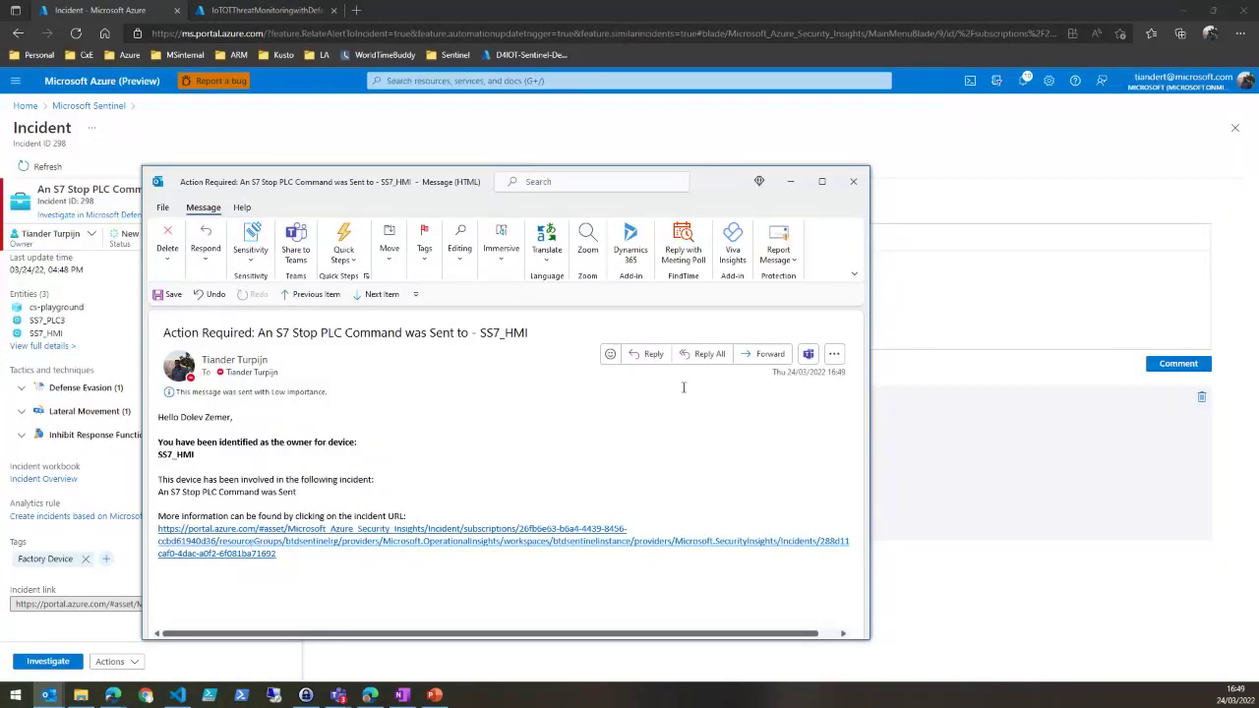
pyautogui.click(864, 190)
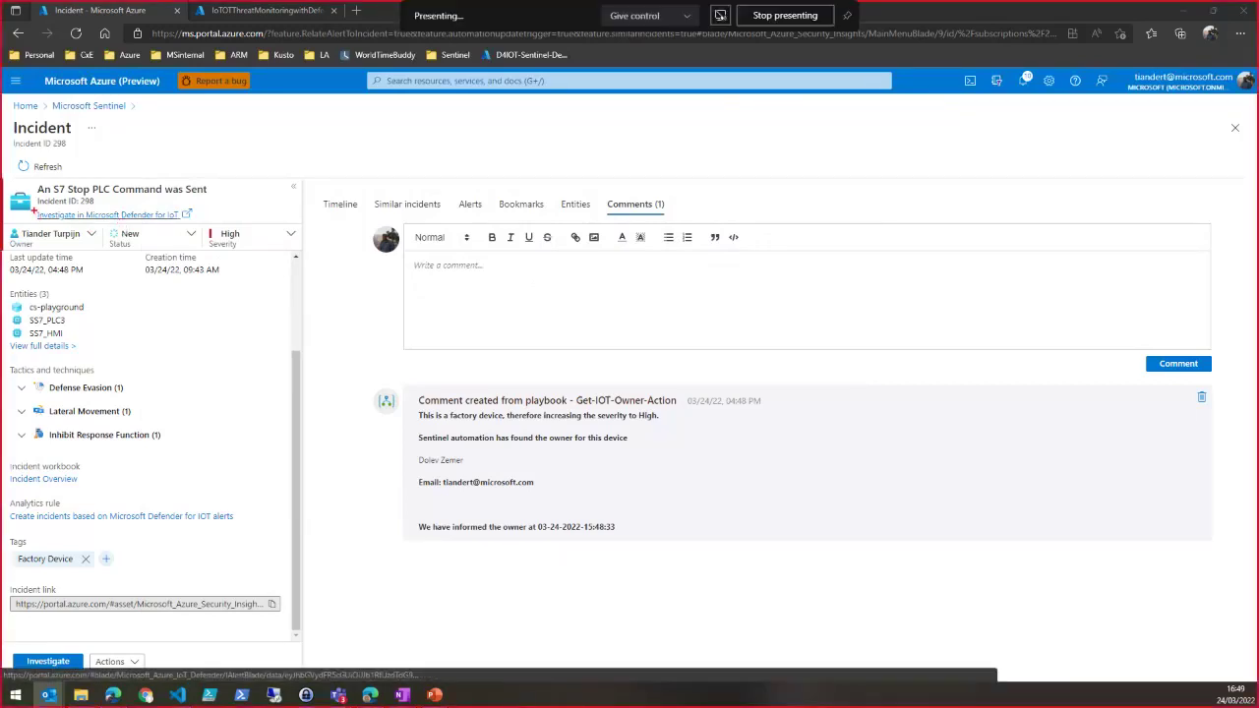
# Step: Return to the Sentinel incidents list, select incident 329, "EIP-EWS_West connected to a public IP", and widen the Title column to review it
pyautogui.moveTo(33, 209)
pyautogui.mouseDown()
pyautogui.moveTo(181, 234)
pyautogui.moveTo(215, 234)
pyautogui.moveTo(216, 222)
pyautogui.mouseUp()
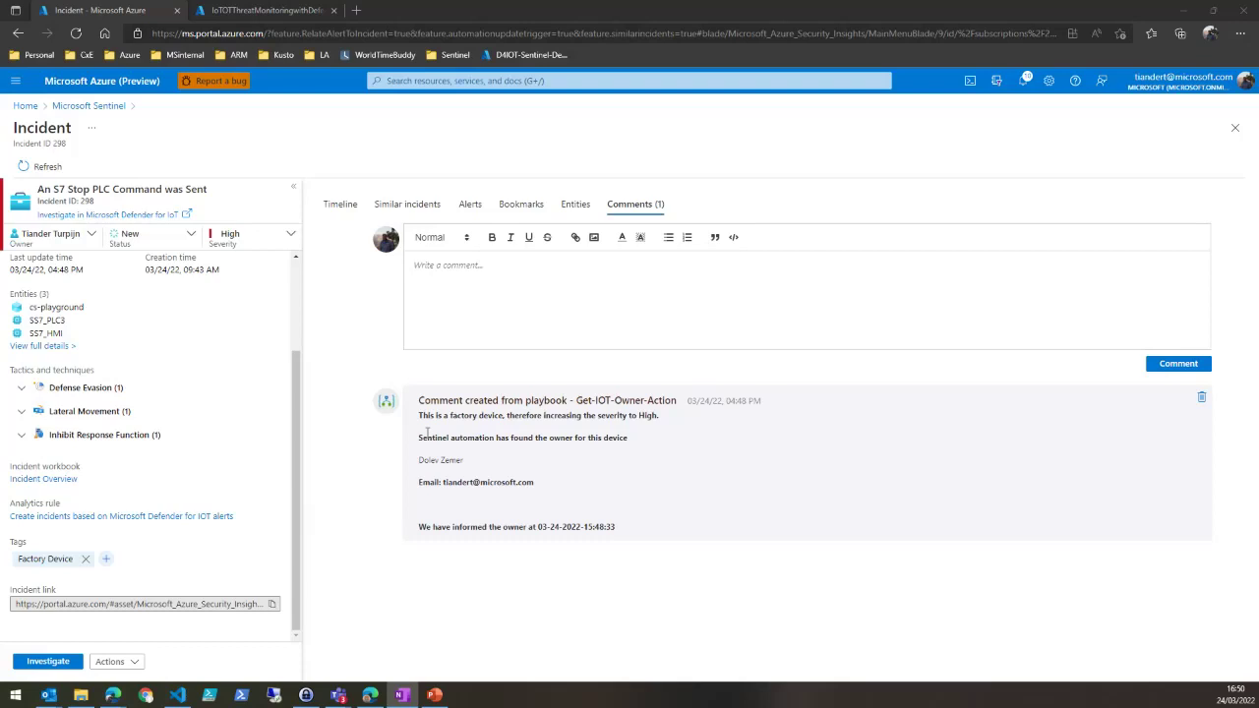
pyautogui.click(102, 108)
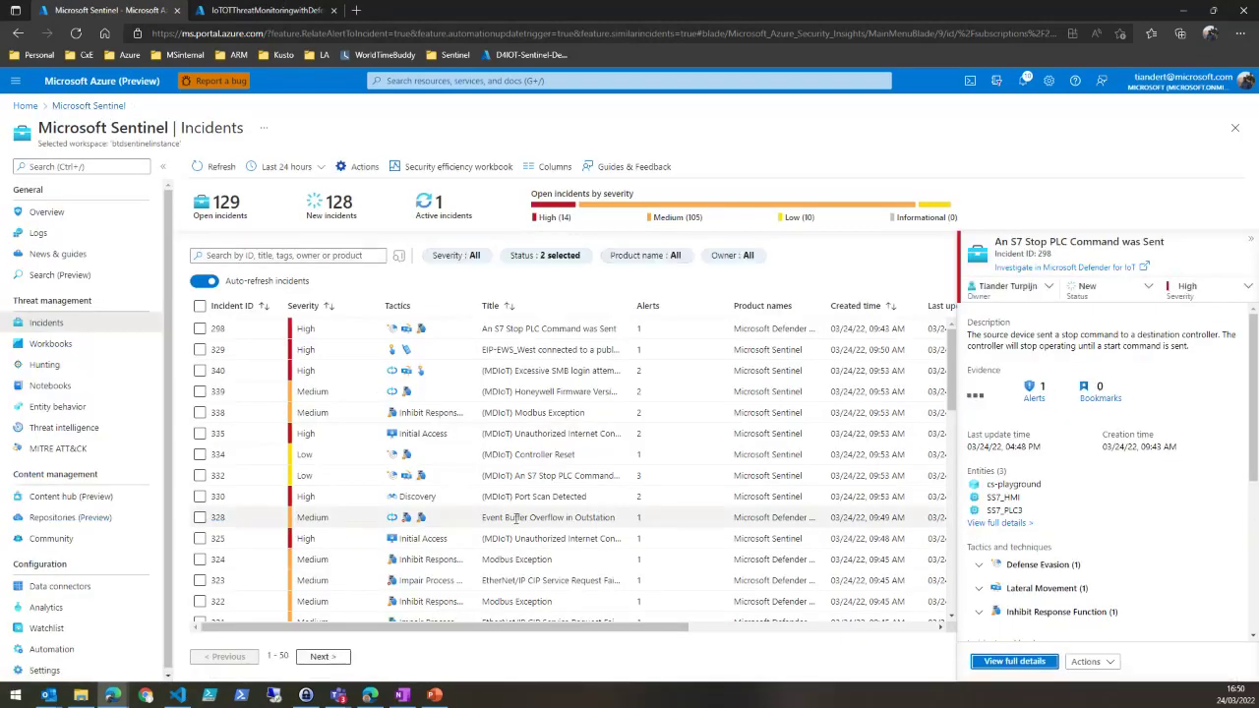
pyautogui.click(664, 355)
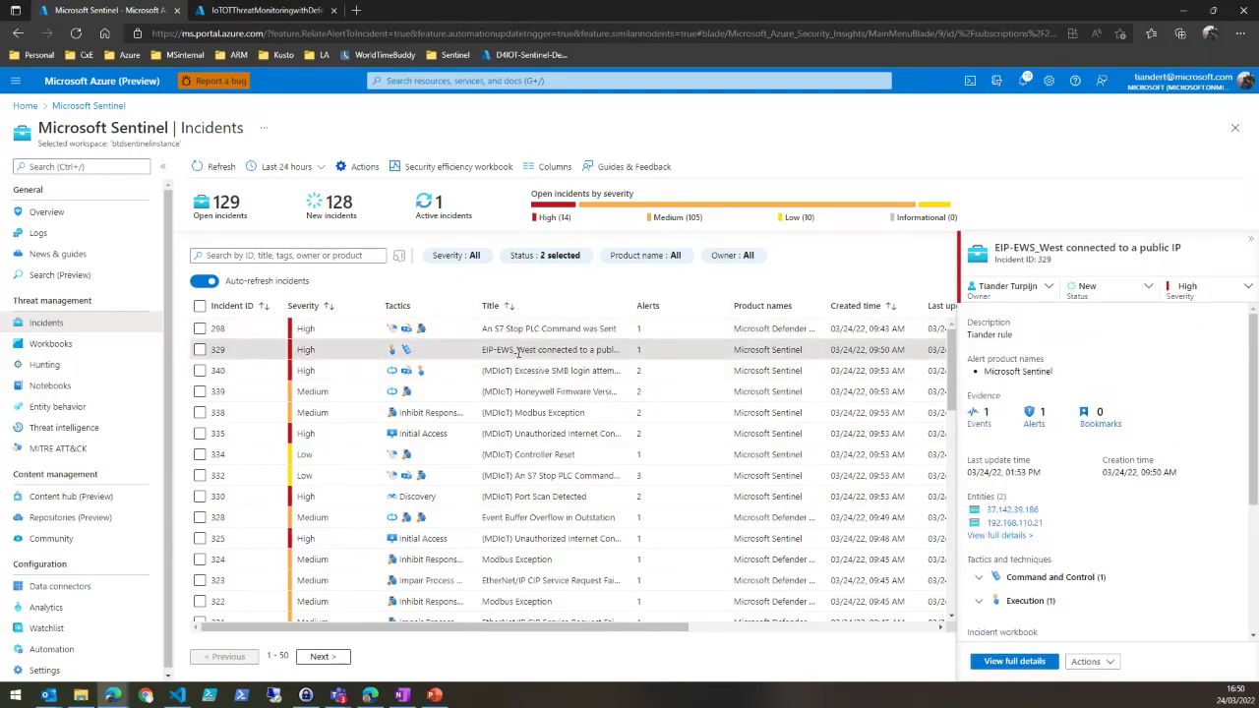
pyautogui.moveTo(519, 351); pyautogui.dragTo(686, 307)
pyautogui.click(633, 306)
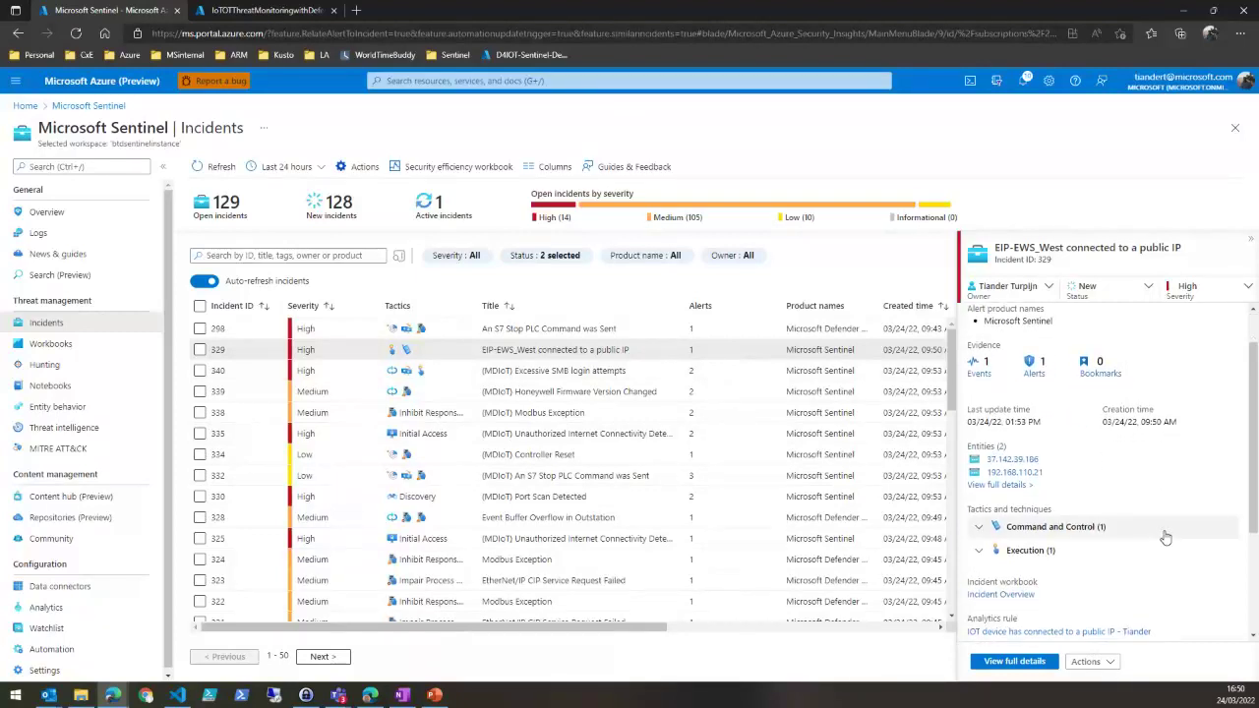
pyautogui.scroll(-1, 1163, 536)
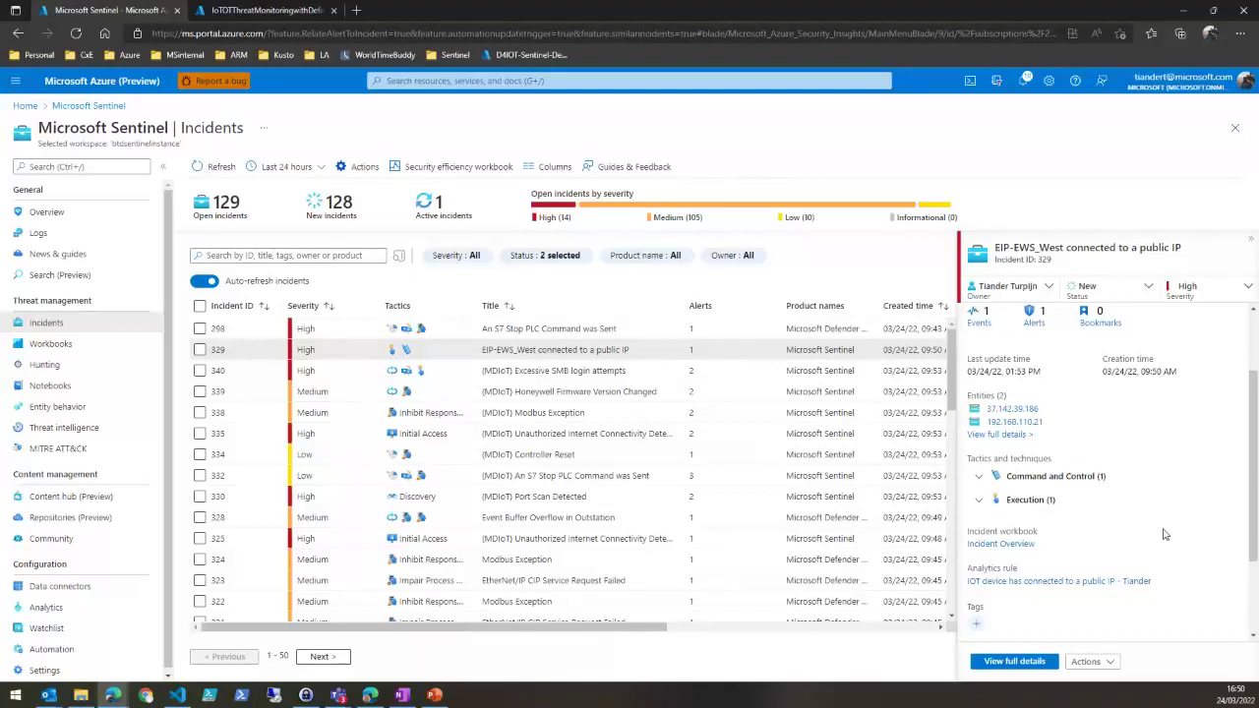
# Step: Open the analytics rule behind incident 329 and show its rule logic with the query editor expanded
pyautogui.click(1089, 582)
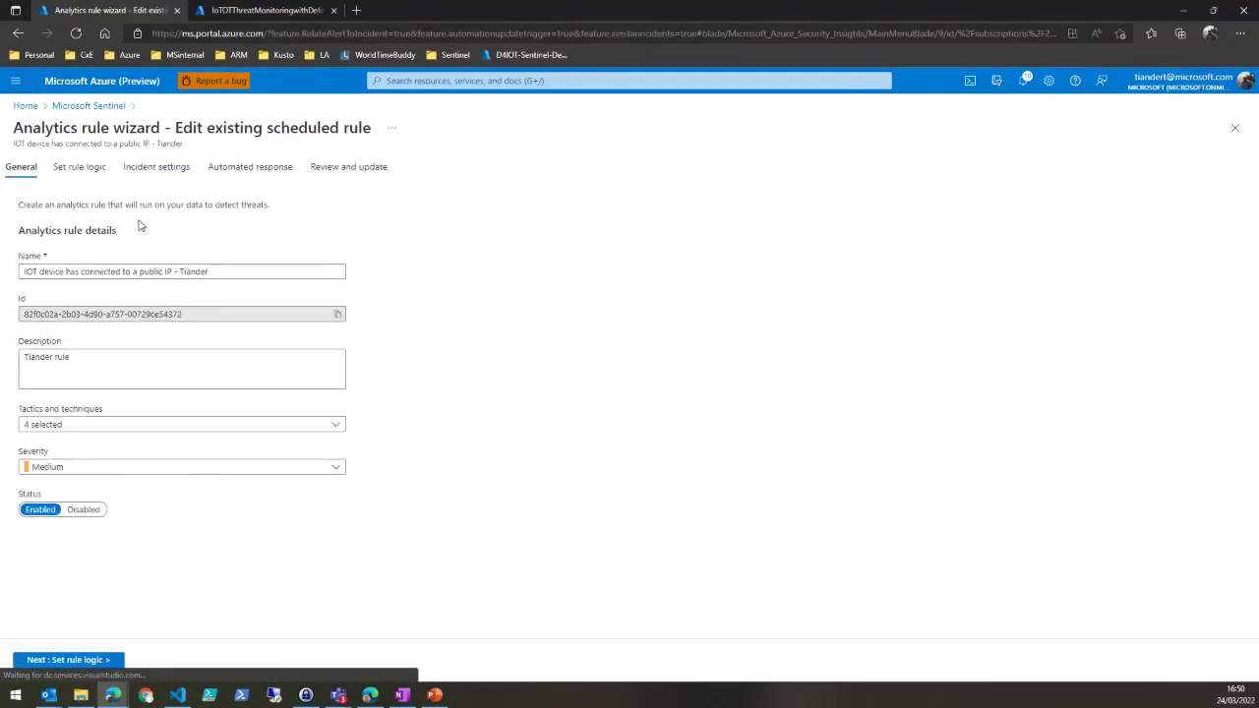
pyautogui.click(93, 167)
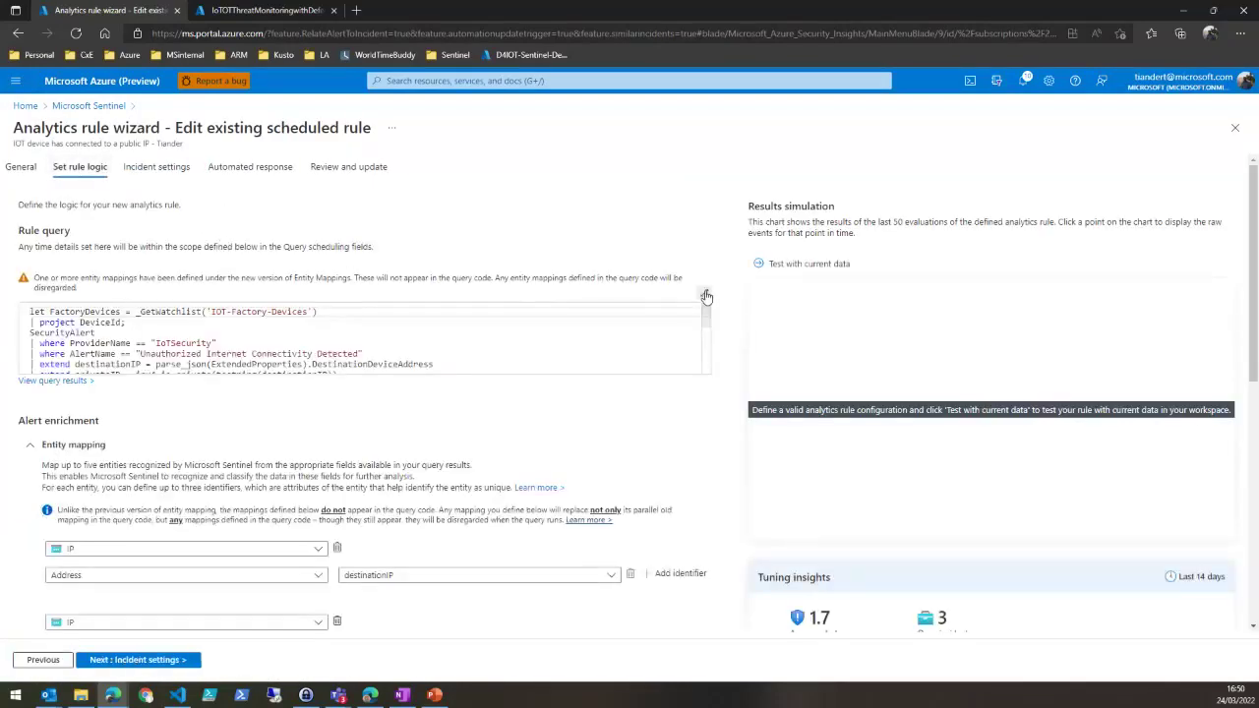
pyautogui.click(705, 295)
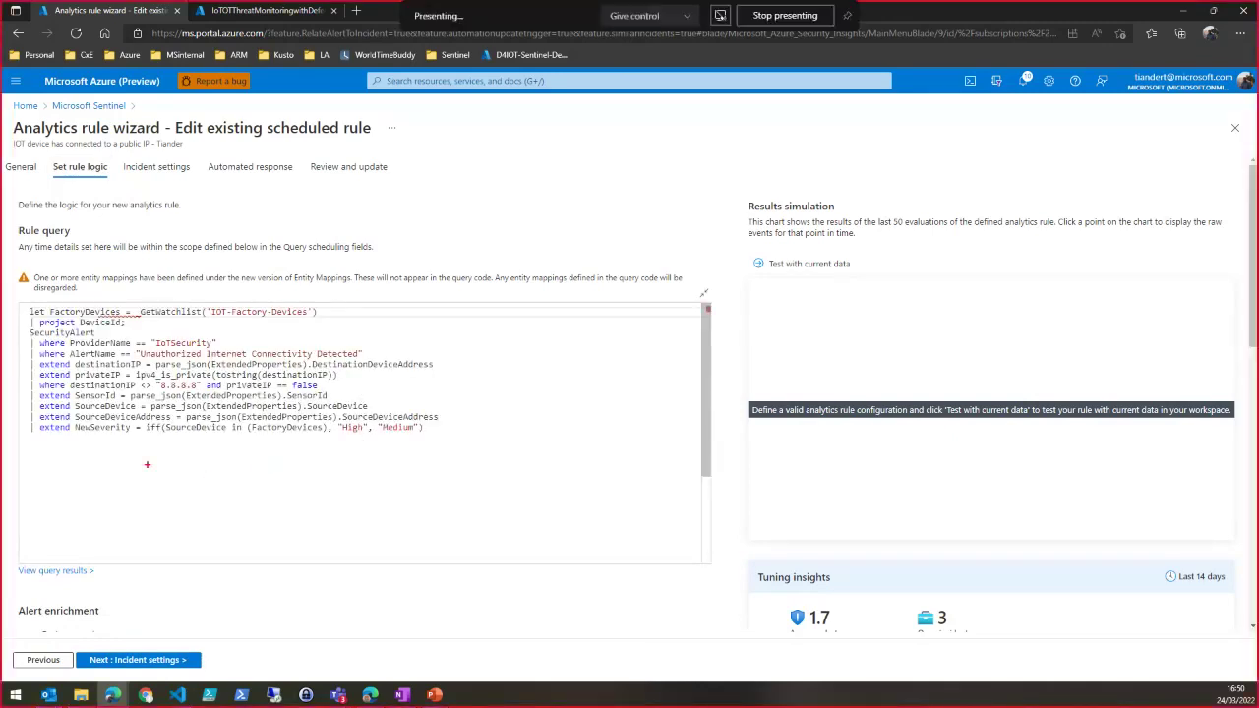
# Step: Examine the rule query's ipv4_is_private check, its privateIP == false filter and the severity assignment based on FactoryDevices
pyautogui.moveTo(71, 367)
pyautogui.mouseDown()
pyautogui.moveTo(78, 379)
pyautogui.moveTo(340, 381)
pyautogui.mouseUp()
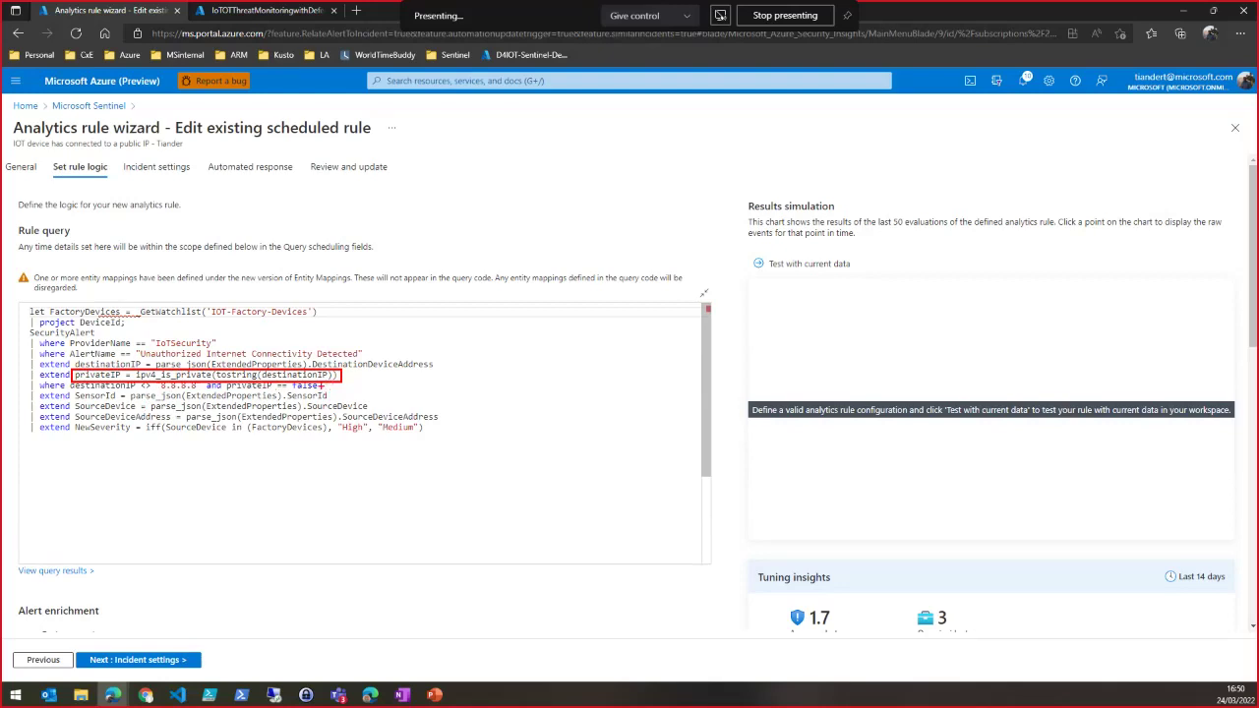
pyautogui.moveTo(320, 385); pyautogui.dragTo(366, 386)
pyautogui.moveTo(142, 421); pyautogui.dragTo(332, 436)
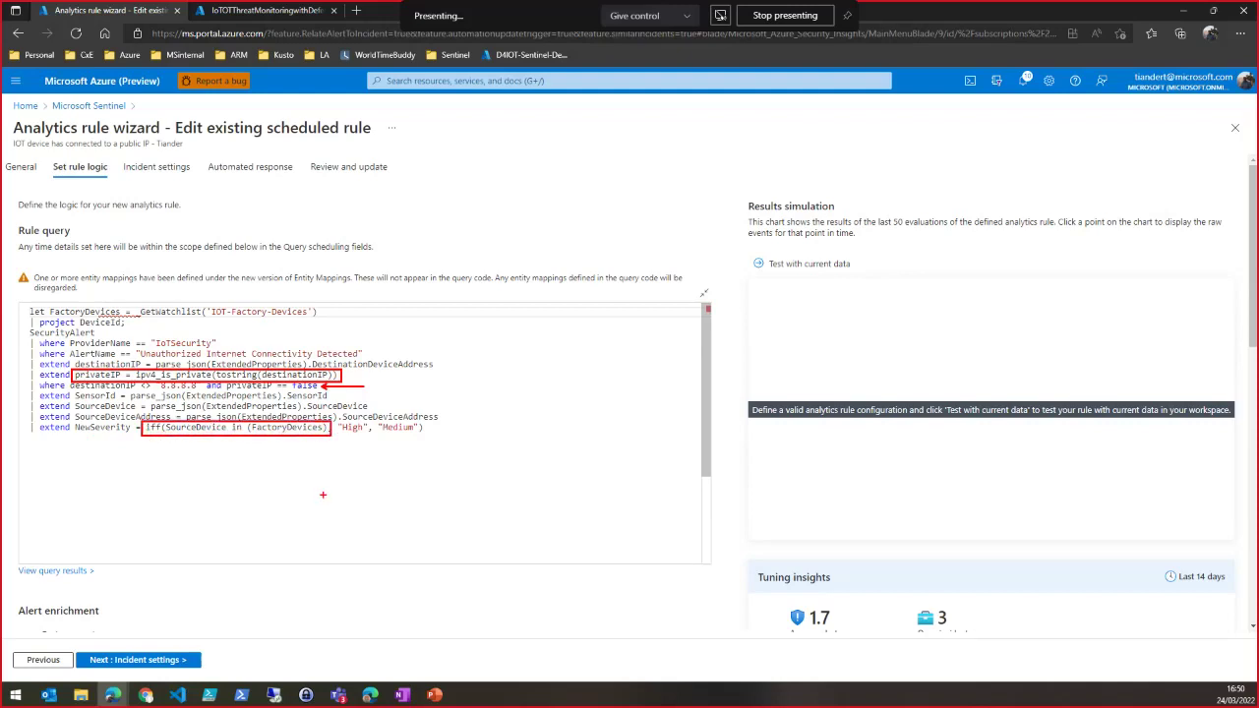
pyautogui.moveTo(351, 436); pyautogui.dragTo(351, 466)
pyautogui.press('Escape')
# Step: Review the rule's entity mappings and expand its custom details to examine the key-value pairs
pyautogui.scroll(-4, 499, 560)
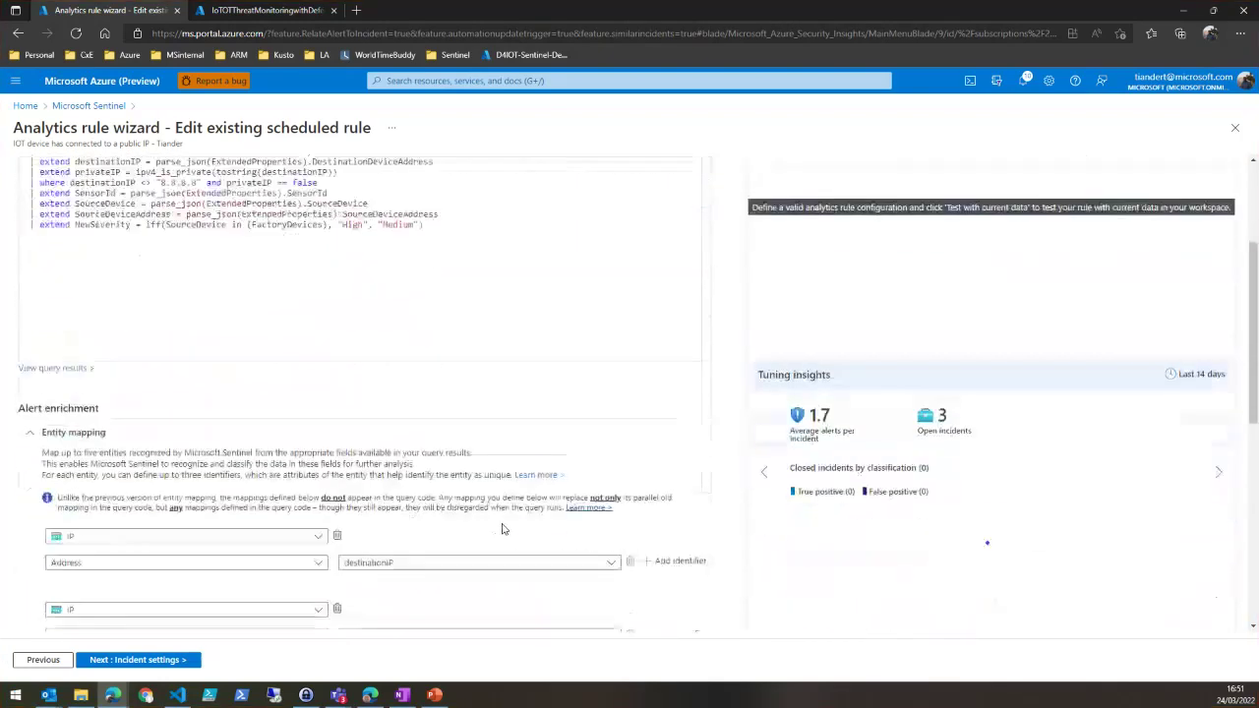
pyautogui.scroll(-1, 502, 529)
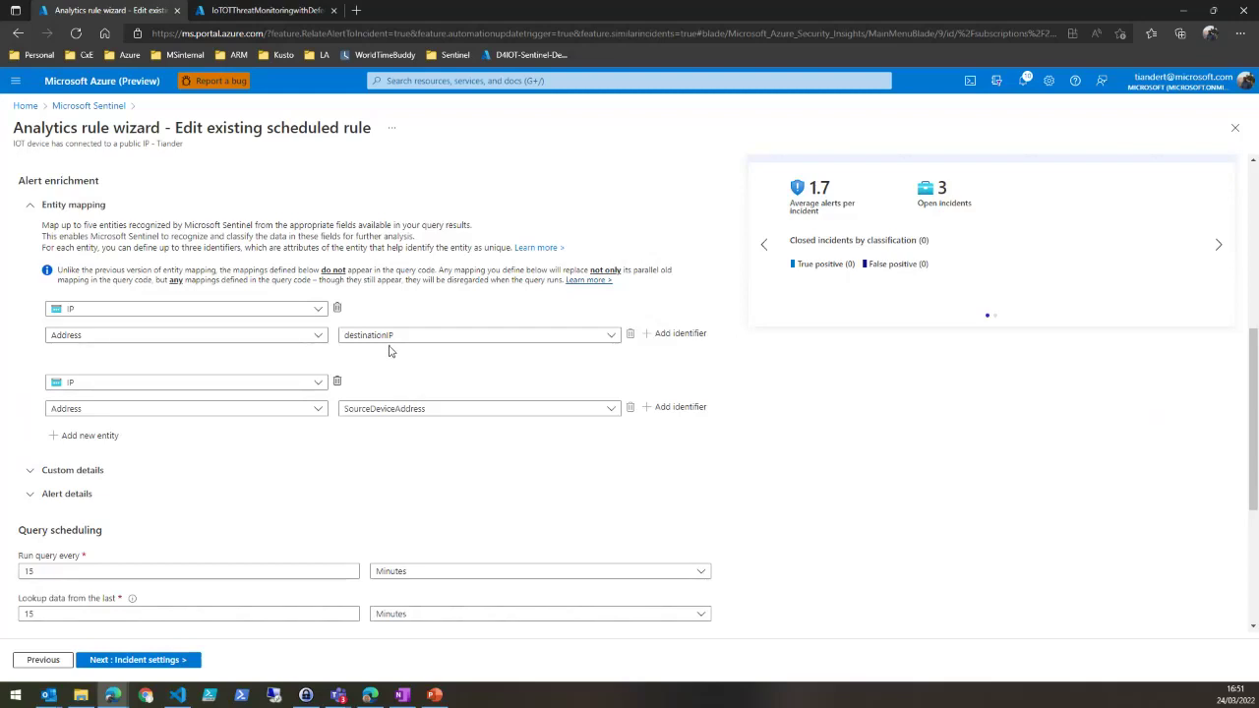
pyautogui.click(40, 475)
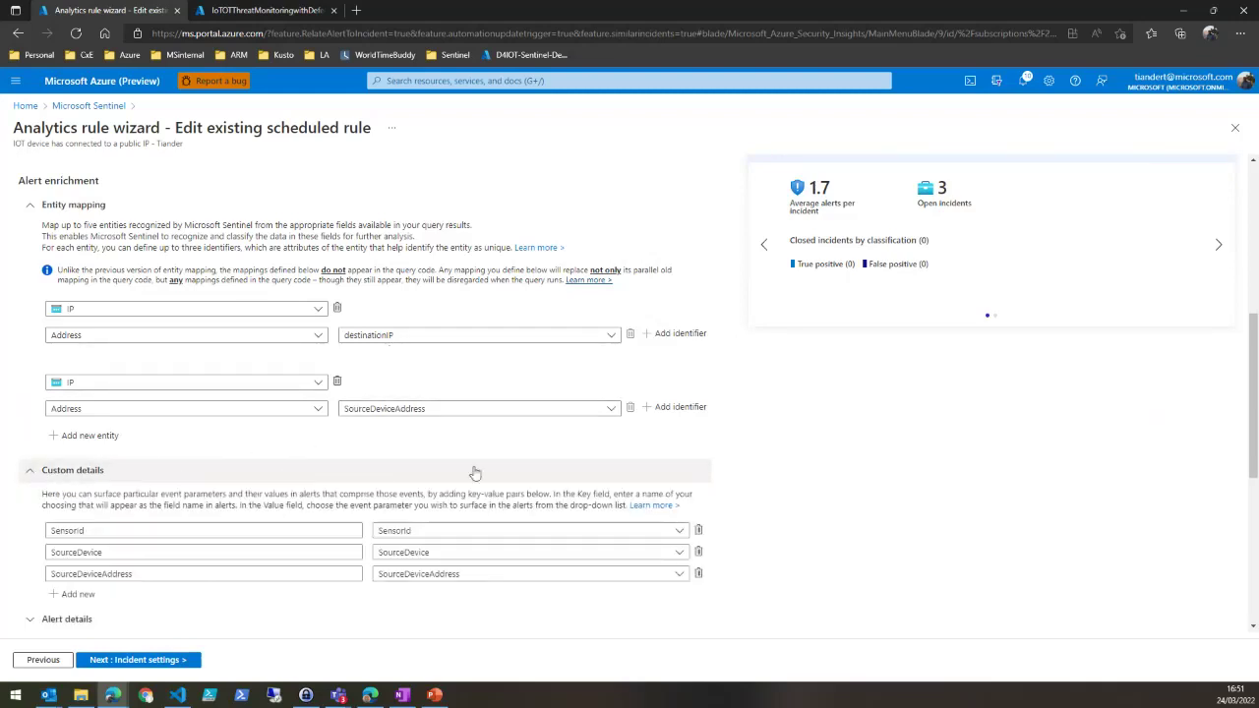
pyautogui.scroll(-1, 291, 472)
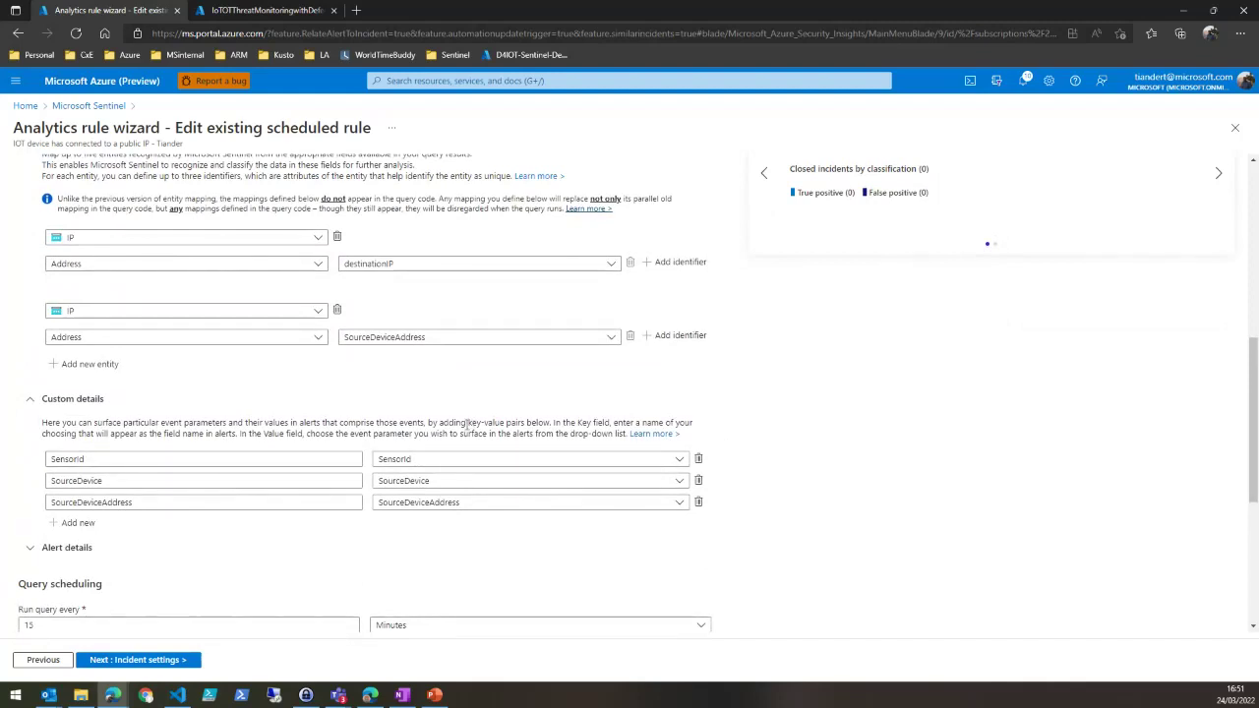
pyautogui.moveTo(469, 423); pyautogui.dragTo(524, 423)
pyautogui.scroll(-1, 869, 486)
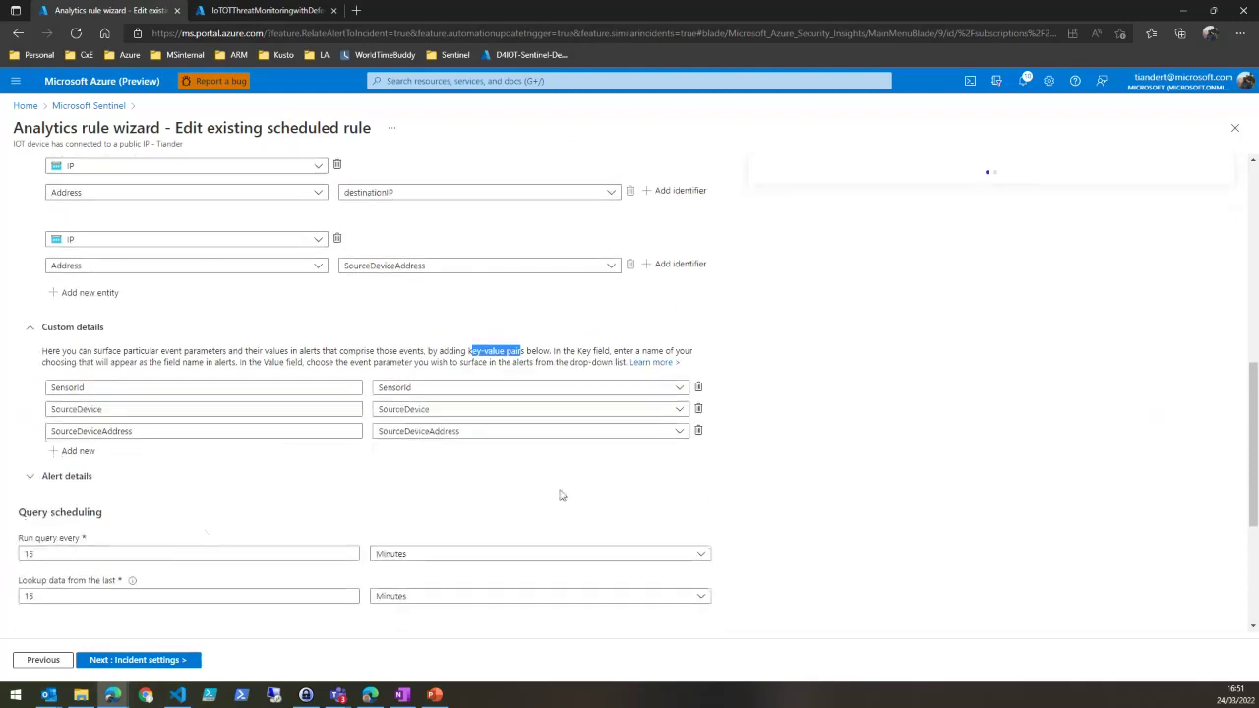
# Step: Expand the rule's alert details and examine the alert name format and severity column
pyautogui.click(35, 478)
pyautogui.scroll(-2, 8, 492)
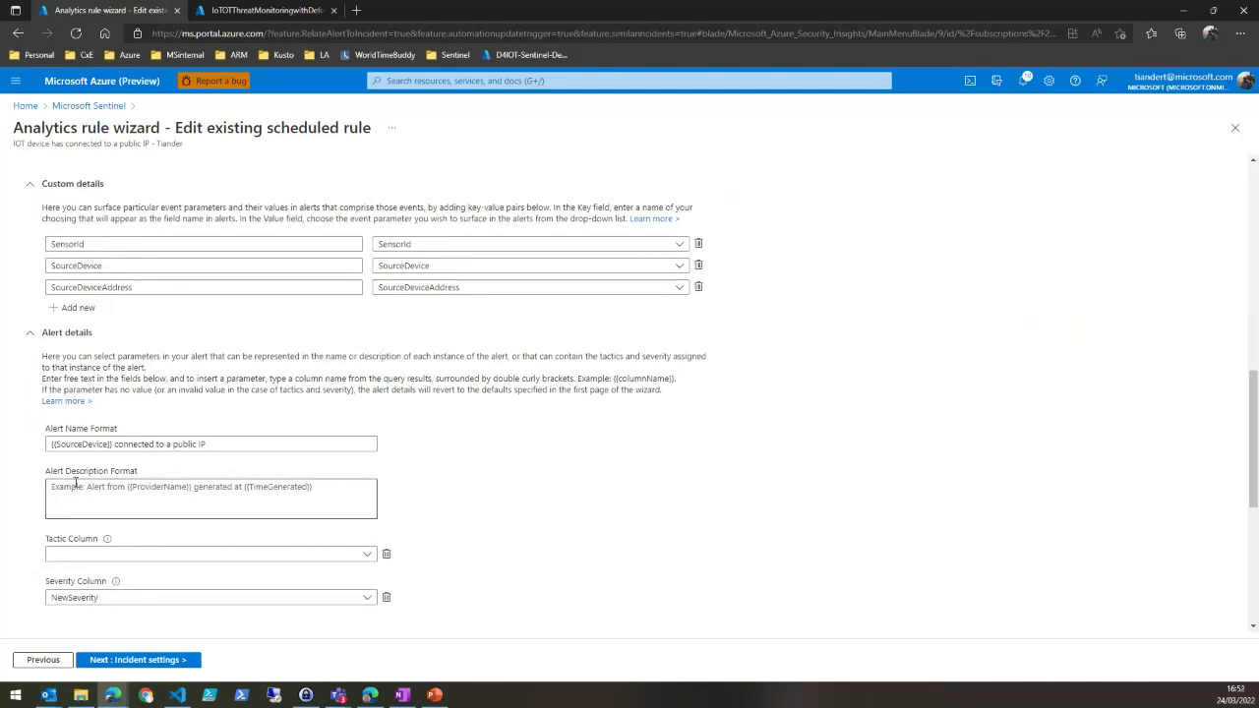
pyautogui.moveTo(43, 437); pyautogui.dragTo(114, 455)
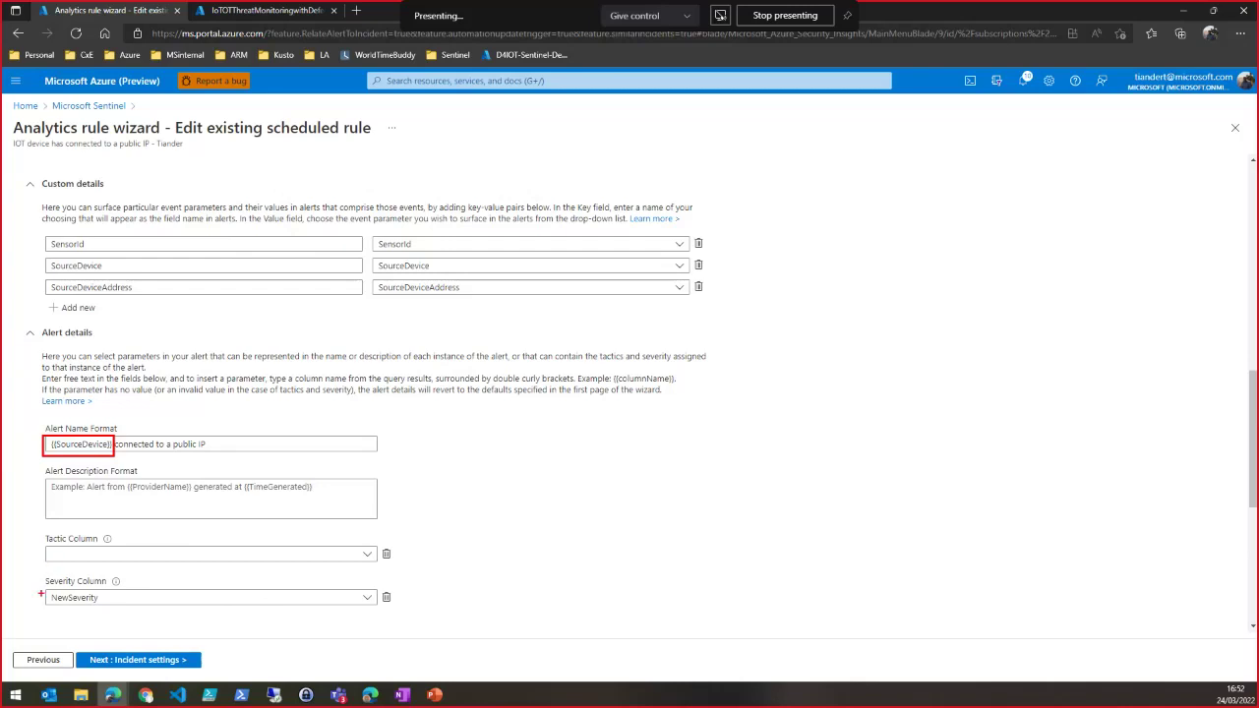
pyautogui.moveTo(41, 583); pyautogui.dragTo(120, 608)
# Step: Recheck the rule query, and open the full details of incident 329 to examine its entities
pyautogui.scroll(8, 191, 521)
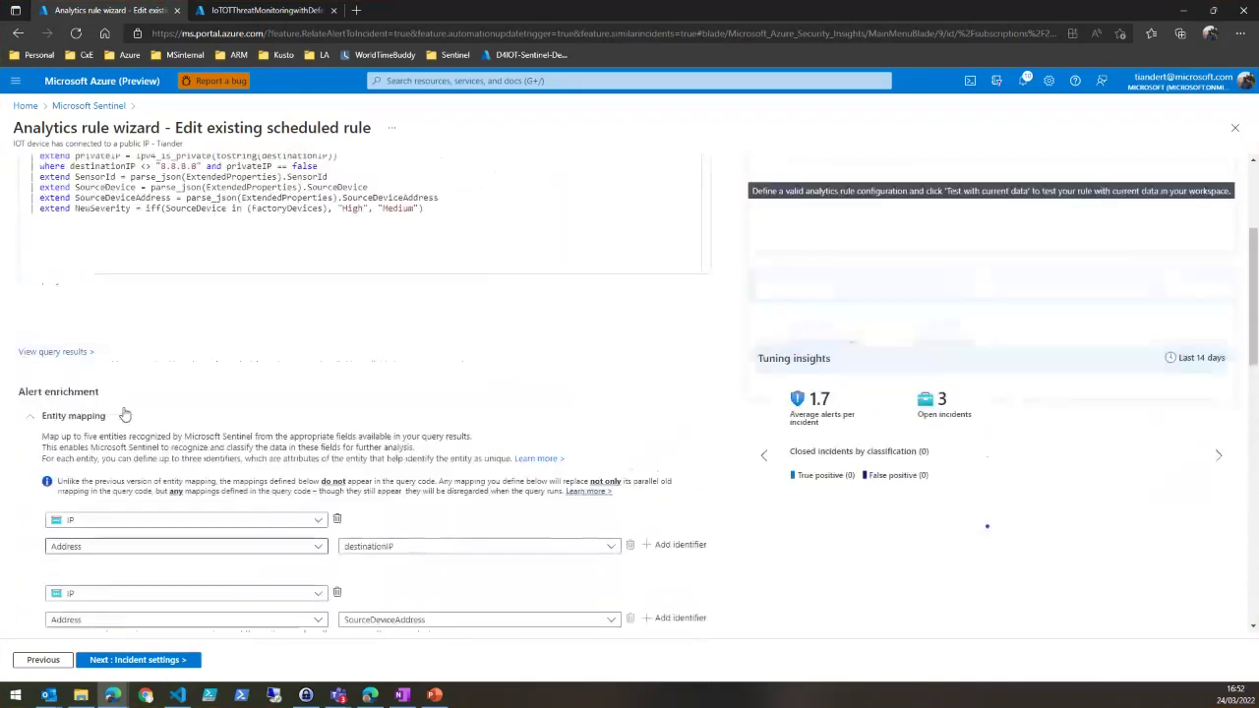
pyautogui.scroll(3, 125, 414)
pyautogui.moveTo(75, 356); pyautogui.dragTo(132, 356)
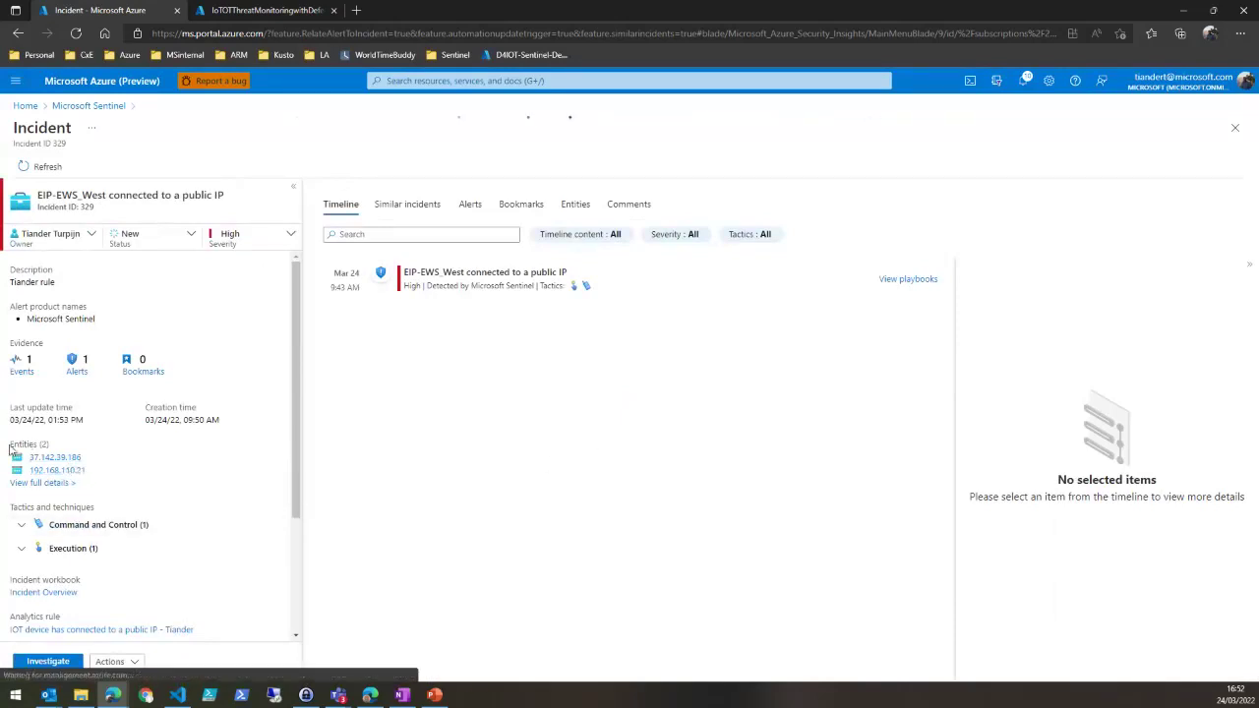
pyautogui.moveTo(10, 450); pyautogui.dragTo(51, 447)
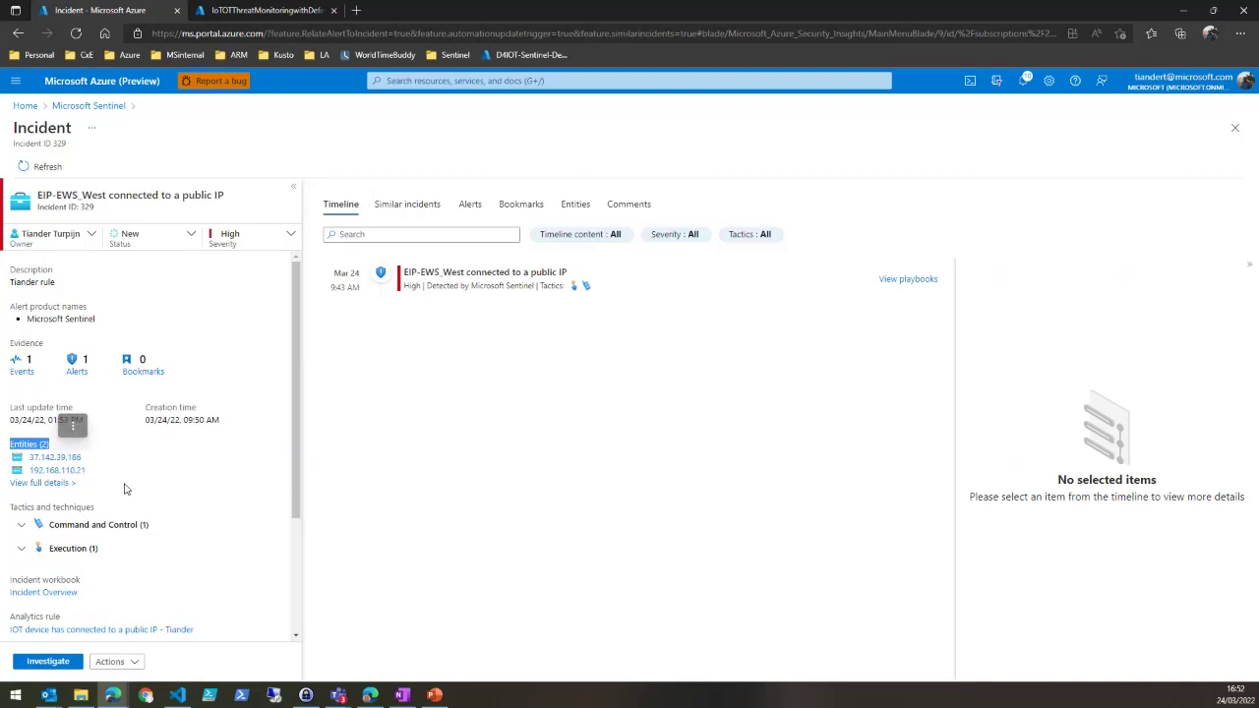
# Step: Run the Get-VirusTotalIPReport playbook on incident 329, dismiss the notification and close the playbook list
pyautogui.click(136, 666)
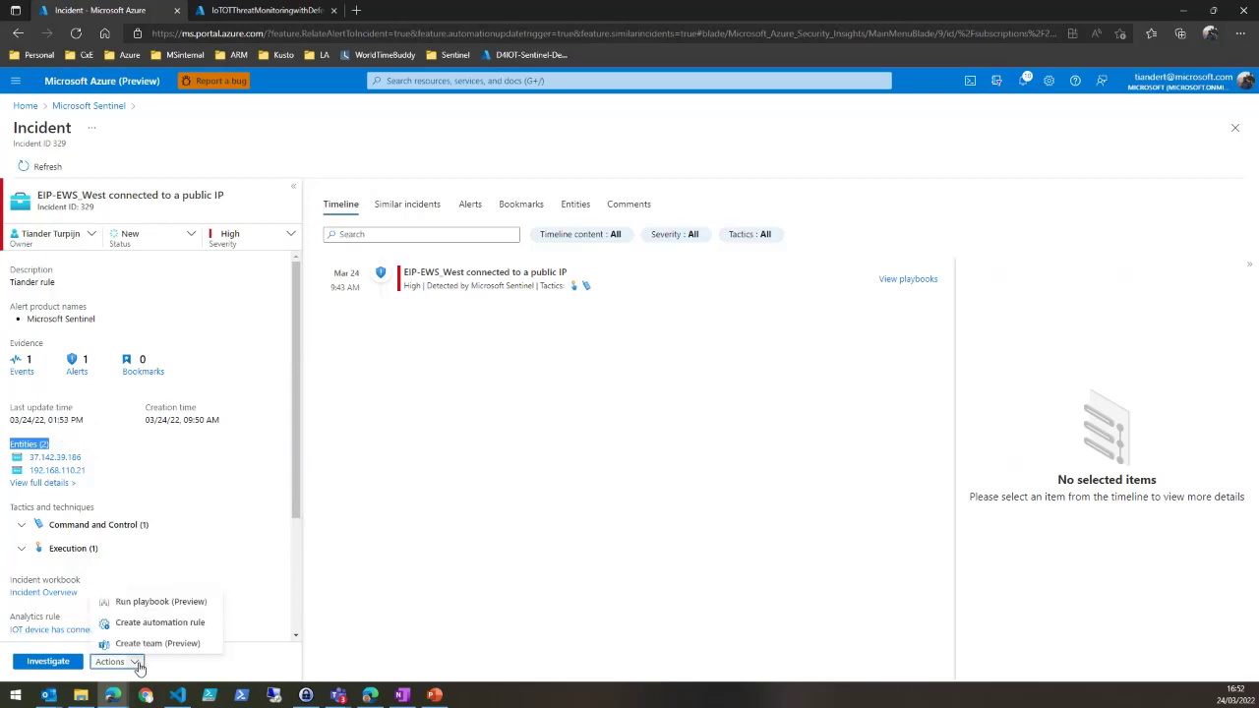
pyautogui.click(158, 603)
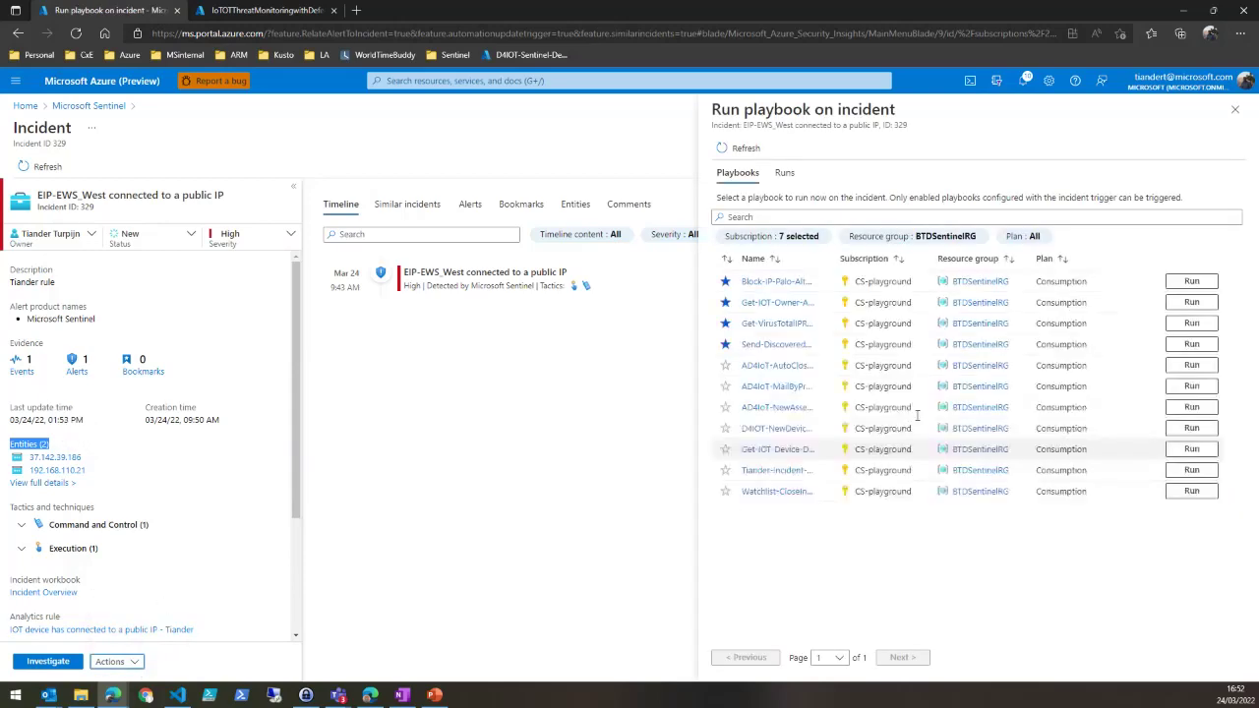
pyautogui.click(1210, 317)
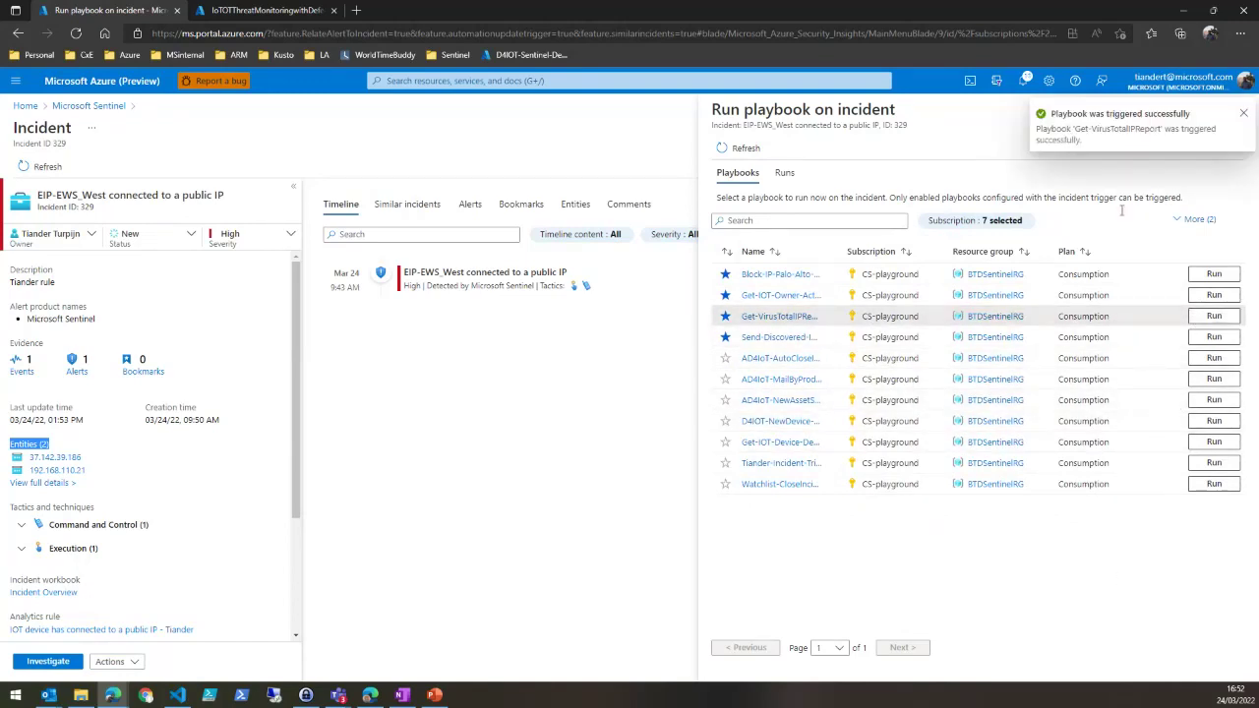
pyautogui.click(1243, 114)
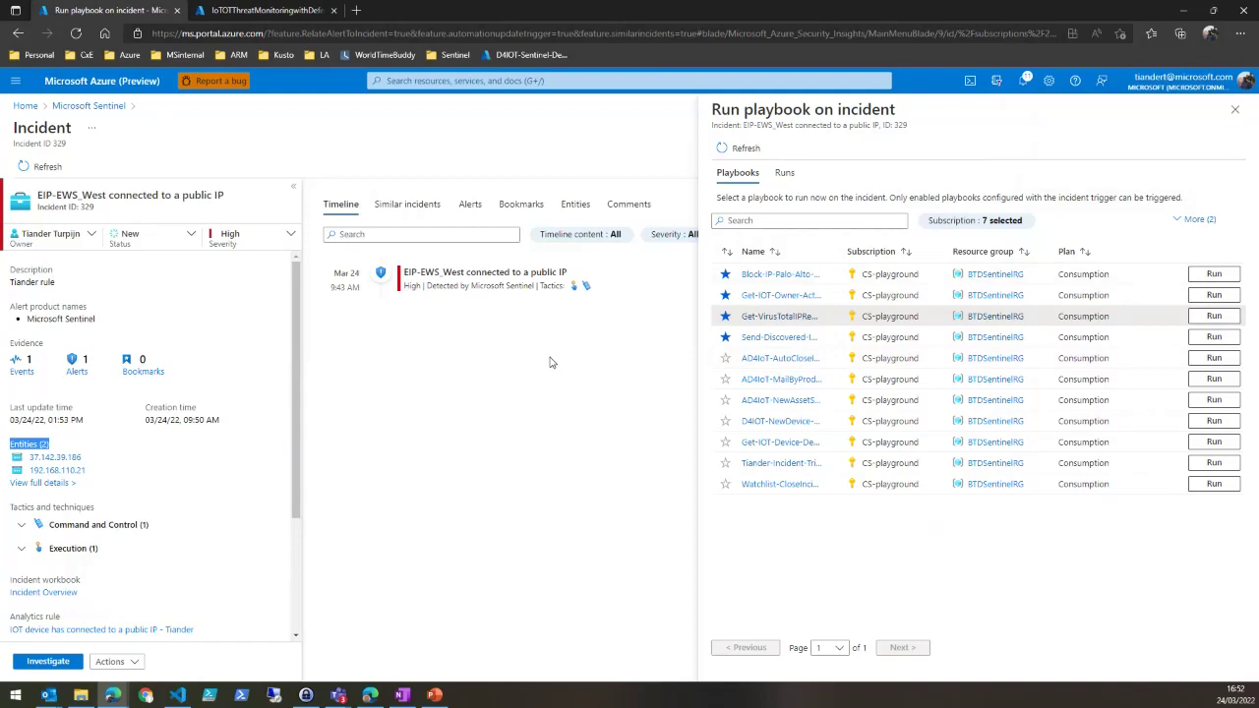
pyautogui.click(1235, 109)
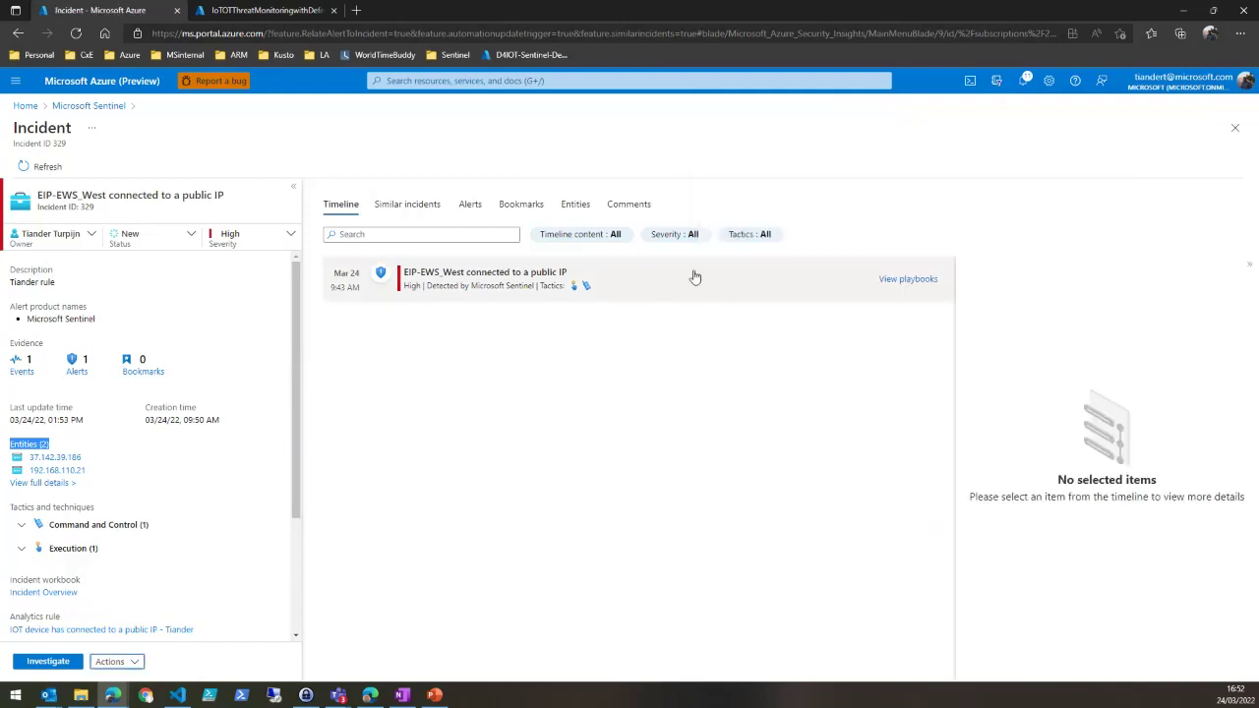
# Step: Open the incident's comments, examine the VirusTotal IP reports from the playbook for both IP entities, and refresh the incident
pyautogui.click(630, 203)
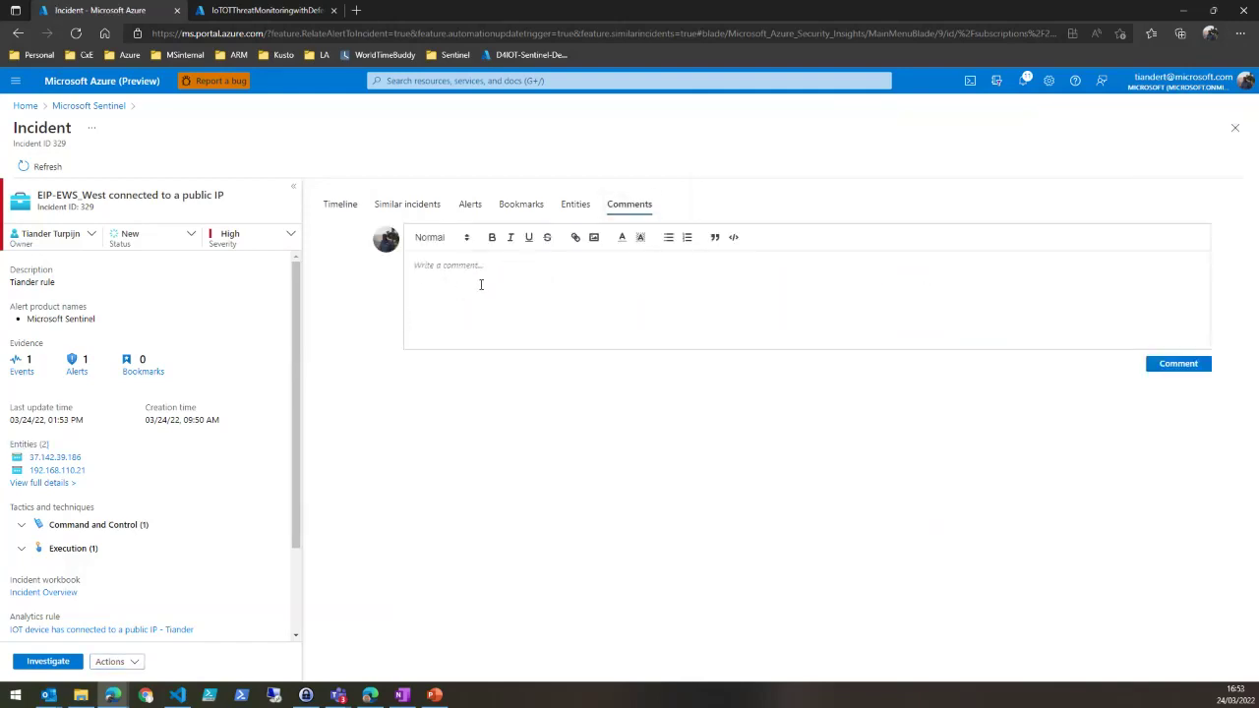
pyautogui.scroll(-2, 118, 568)
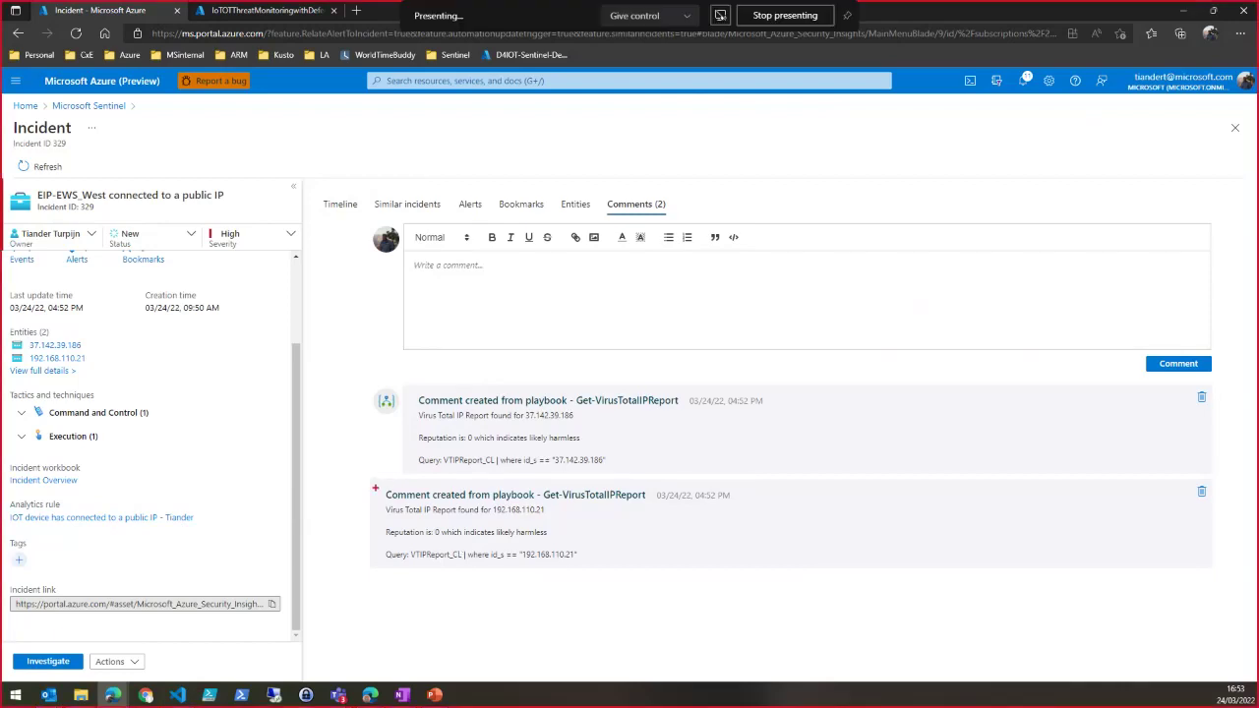
pyautogui.moveTo(375, 488)
pyautogui.mouseDown()
pyautogui.moveTo(602, 563)
pyautogui.moveTo(671, 562)
pyautogui.mouseUp()
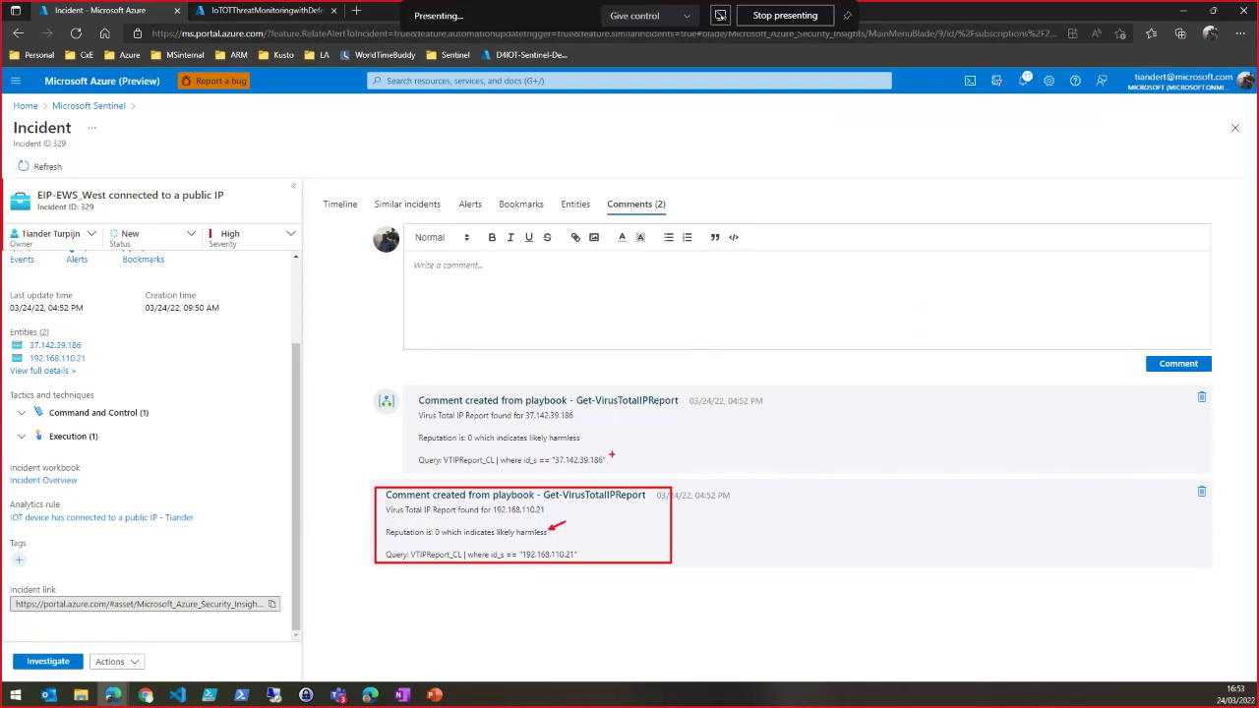
pyautogui.moveTo(612, 461); pyautogui.dragTo(671, 454)
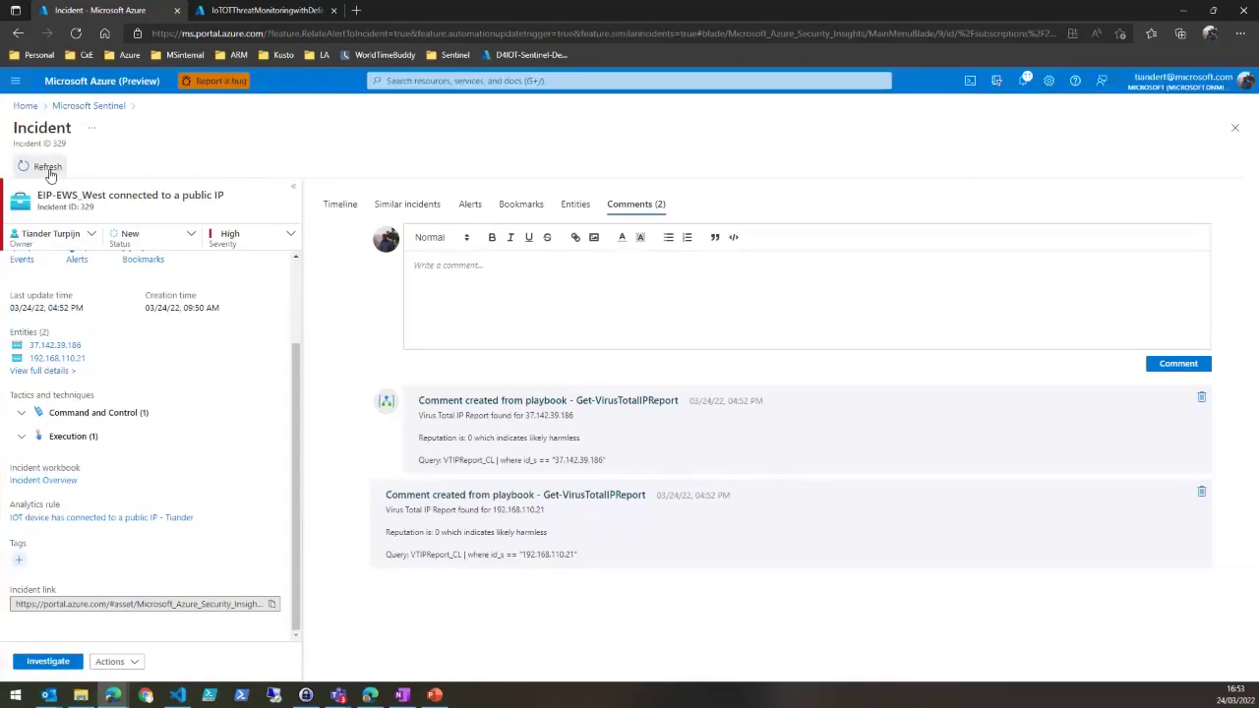
pyautogui.click(47, 168)
pyautogui.click(48, 166)
# Step: Return to the Sentinel incidents list, open incident 329's investigation graph and look at the alerts related to 192.168.110.21
pyautogui.click(88, 106)
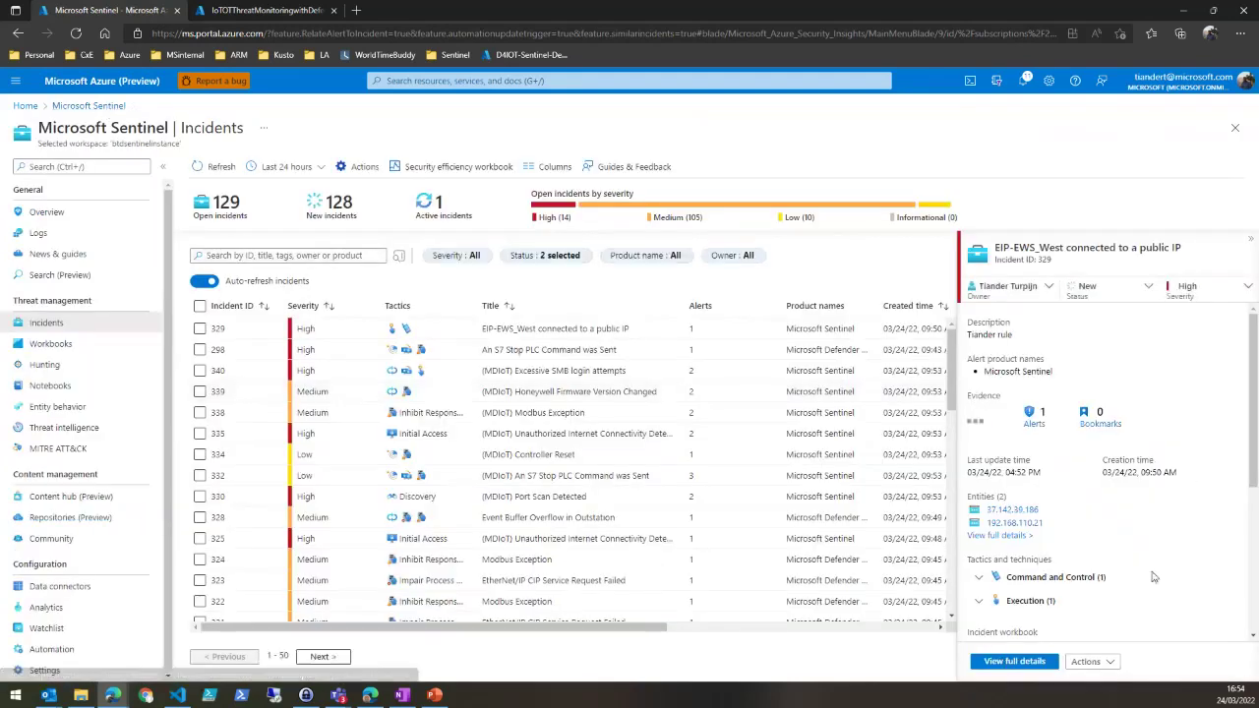
pyautogui.click(1116, 662)
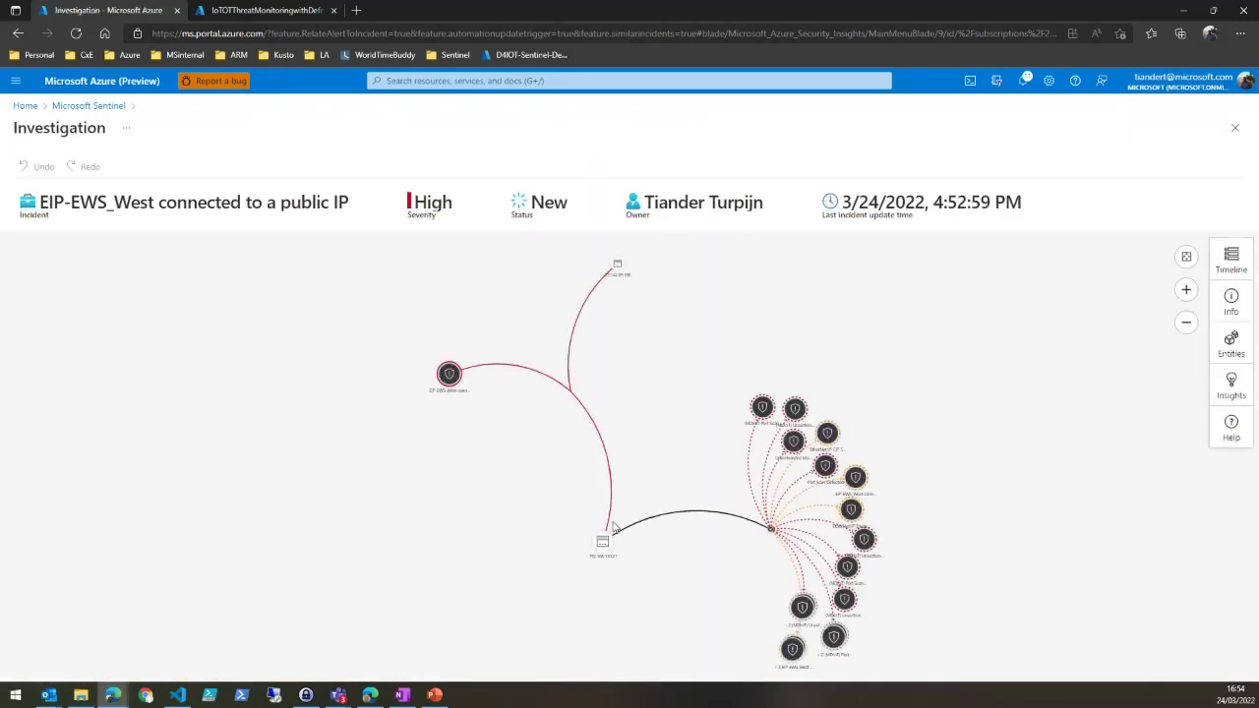
pyautogui.moveTo(773, 539); pyautogui.dragTo(764, 541)
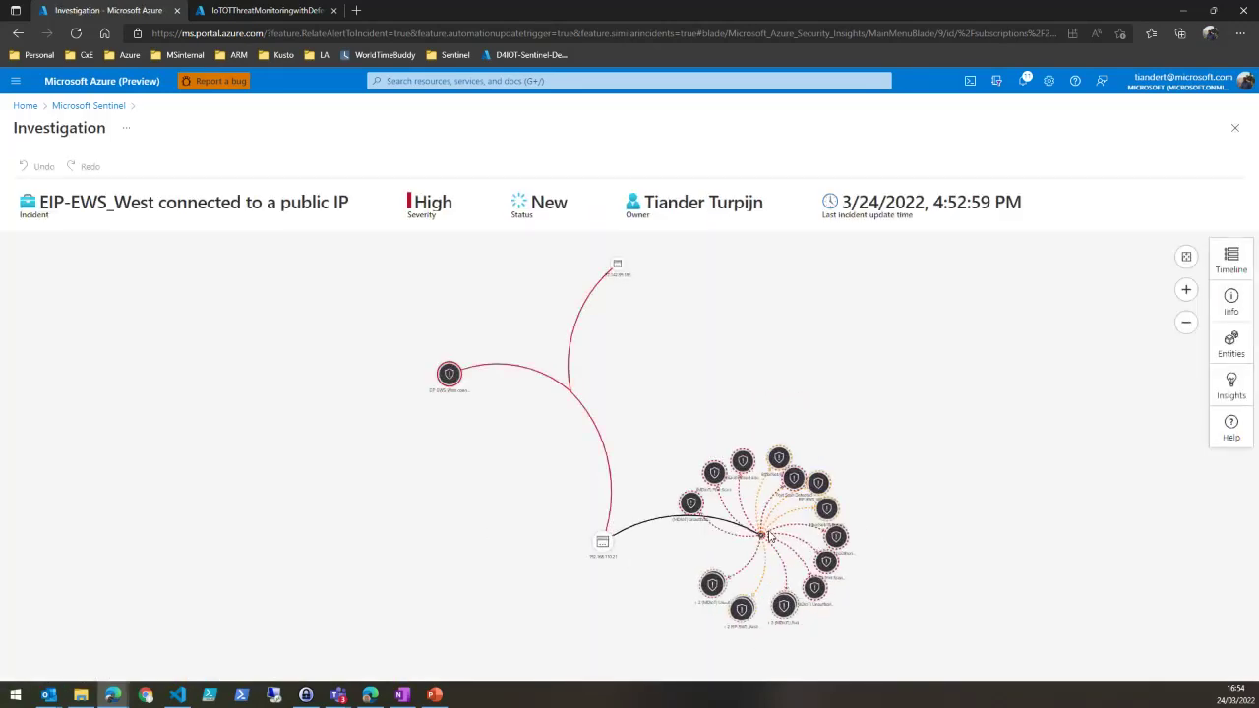
pyautogui.click(763, 539)
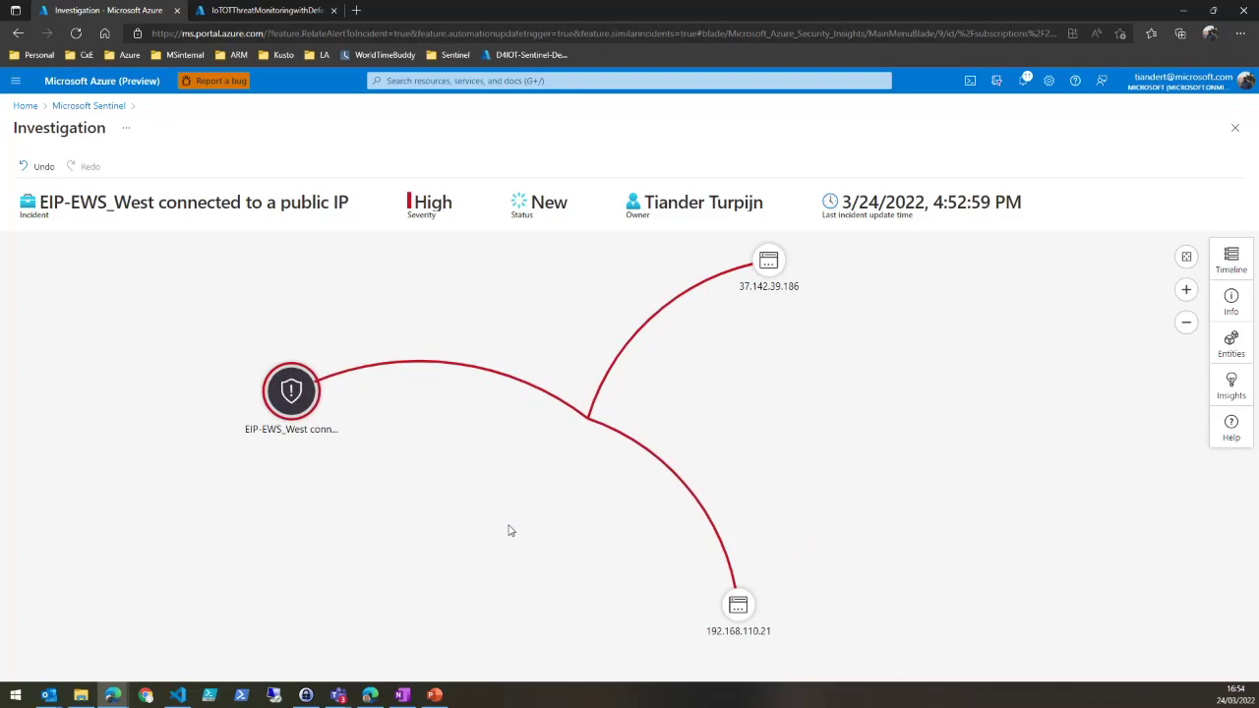
# Step: View the EIP-EWS_West alert's information in the graph, clear the selection and rearrange the alert and both IP nodes
pyautogui.click(297, 409)
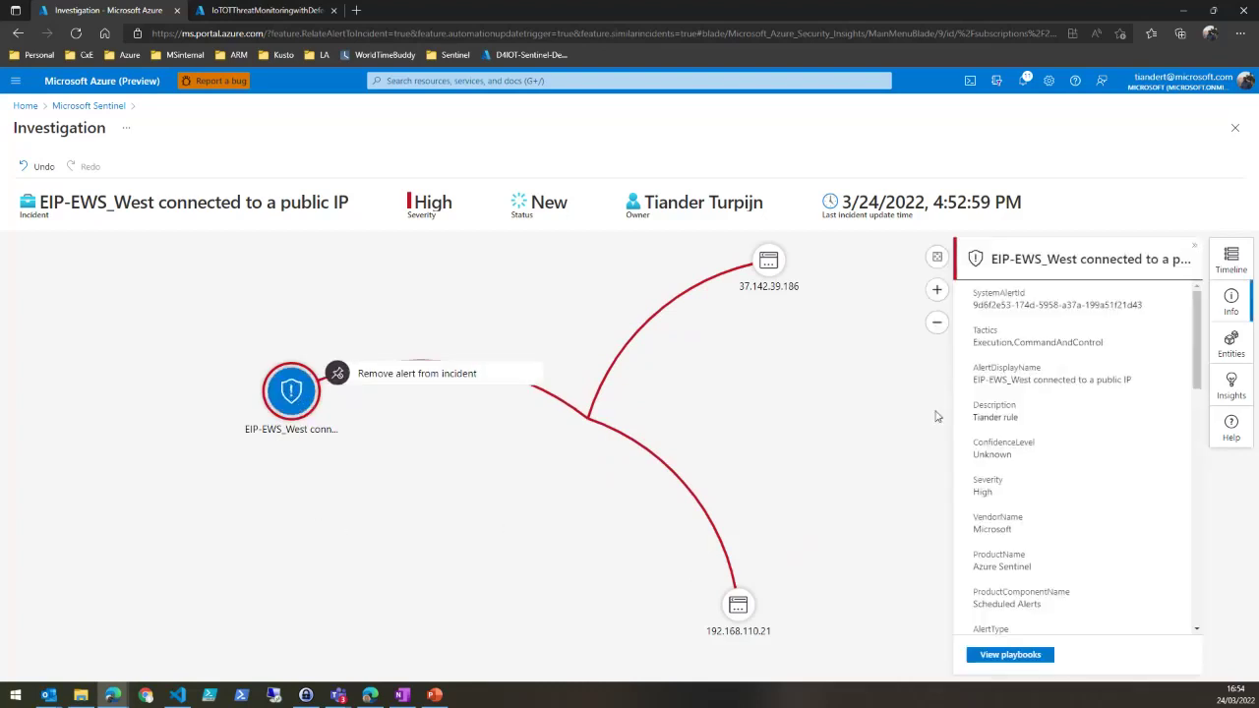
pyautogui.click(538, 497)
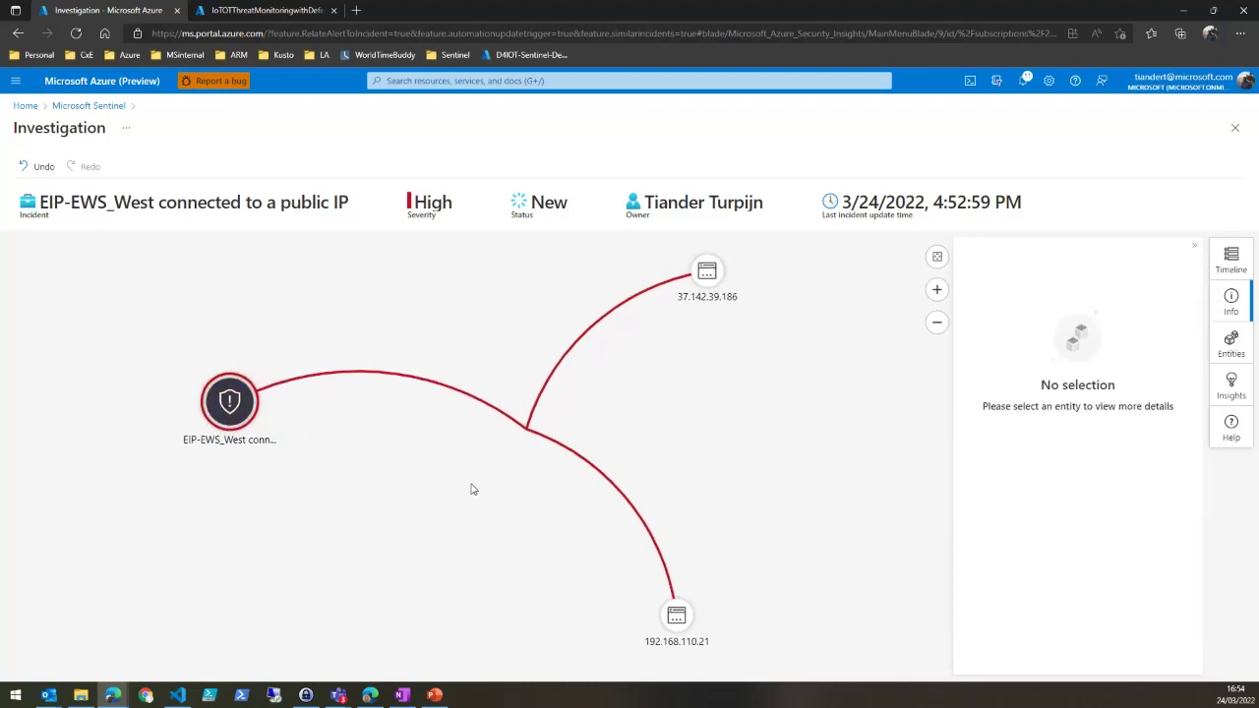
pyautogui.moveTo(687, 617); pyautogui.dragTo(638, 454)
pyautogui.moveTo(706, 279); pyautogui.dragTo(611, 344)
pyautogui.moveTo(230, 405); pyautogui.dragTo(364, 519)
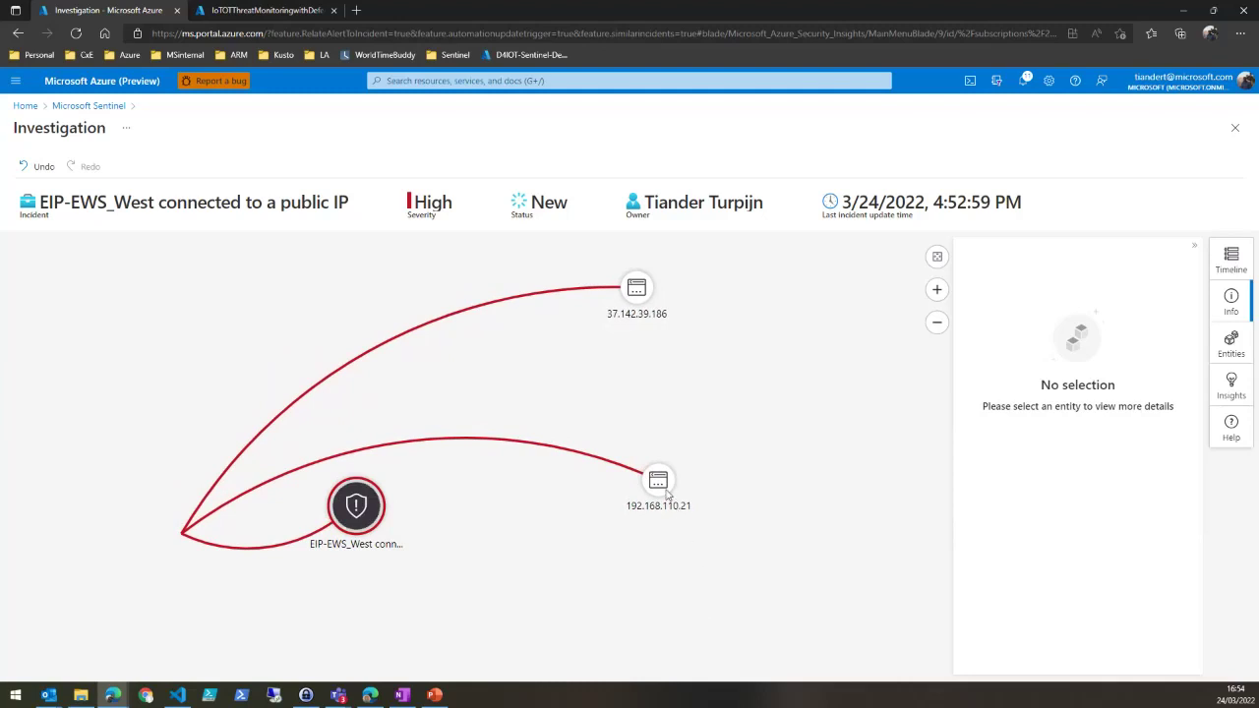
# Step: Expand the related alerts of the 192.168.110.21 entity in the investigation graph
pyautogui.moveTo(658, 483)
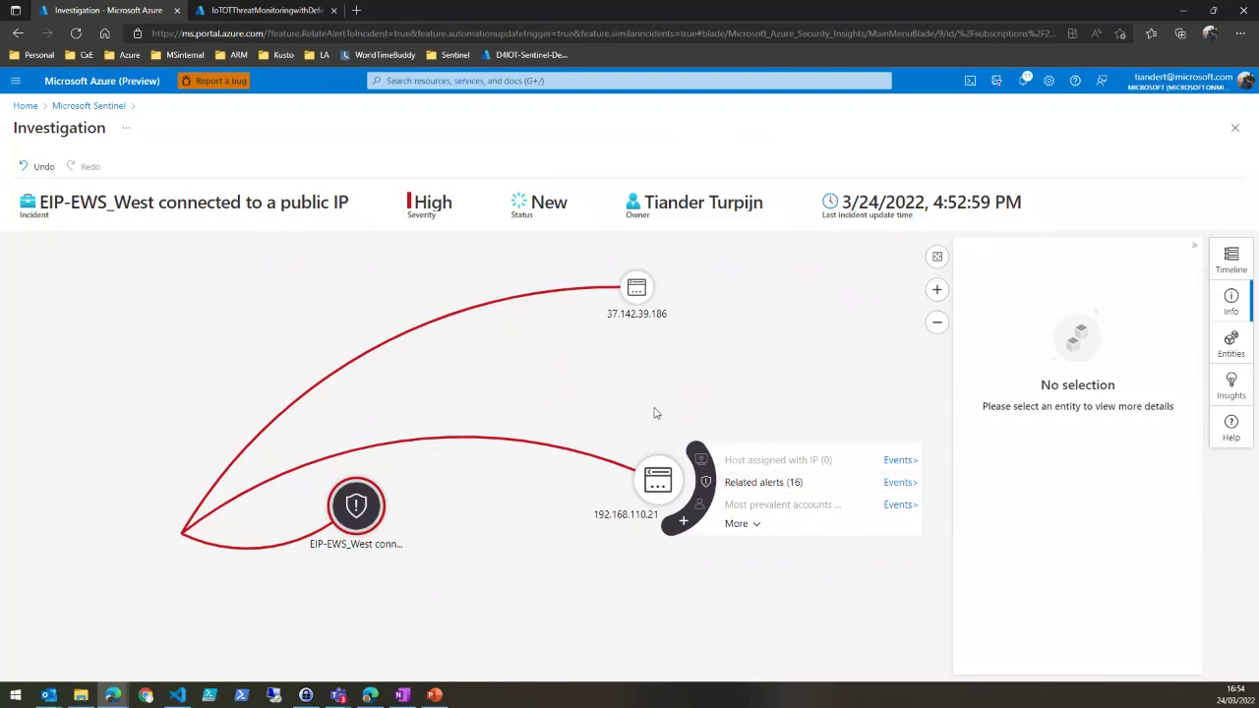
pyautogui.click(734, 491)
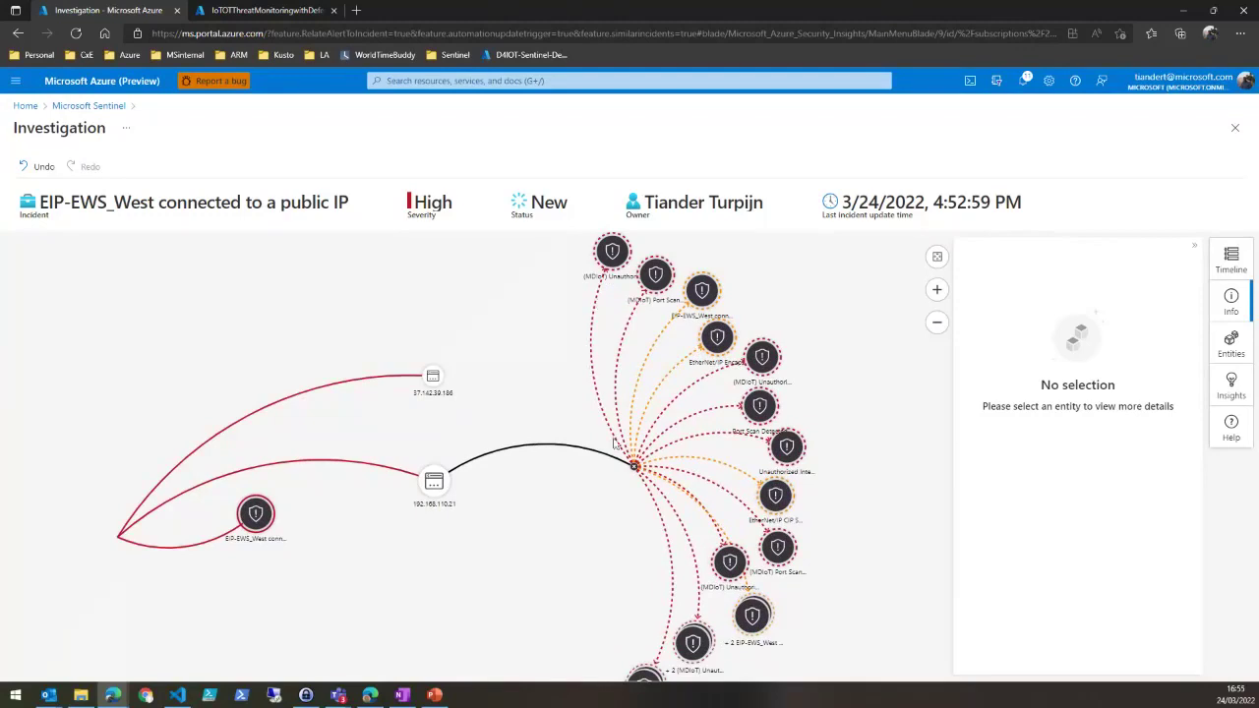
pyautogui.moveTo(552, 351); pyautogui.dragTo(535, 407)
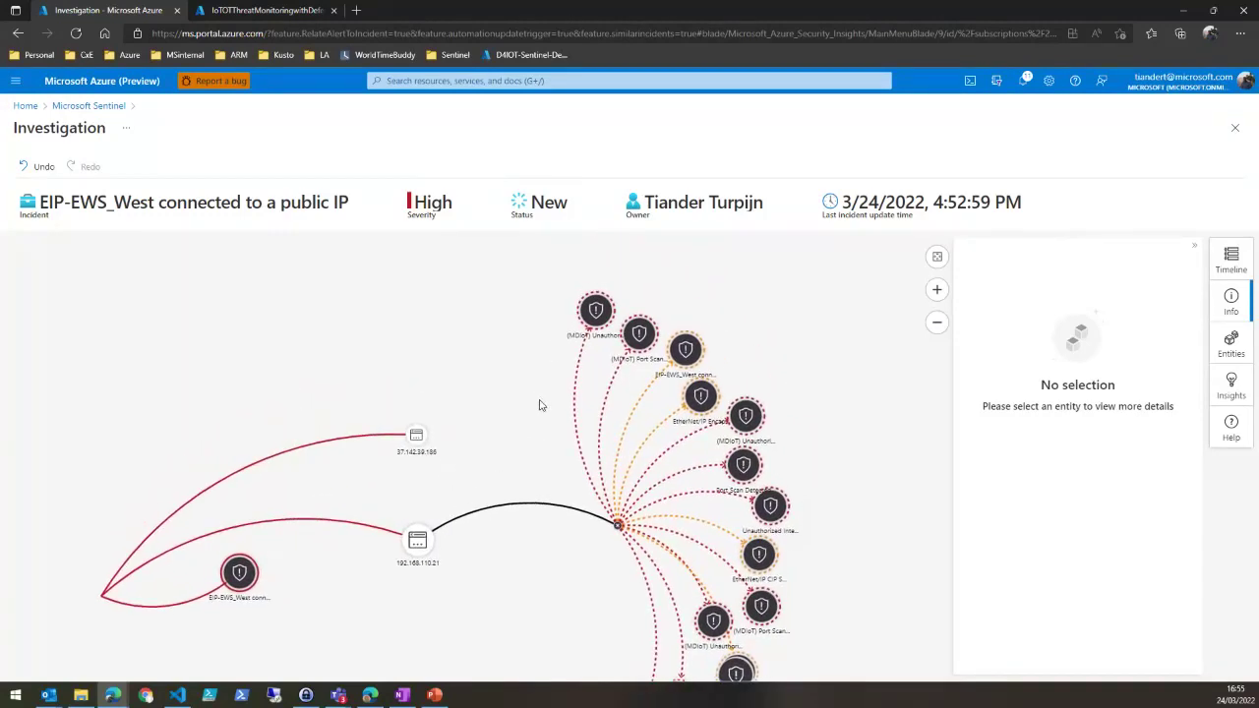
# Step: Separate the (MDIoT) Port Scan Detected alert from the related alerts, add it to the incident and return to the incident's details
pyautogui.moveTo(641, 337); pyautogui.dragTo(501, 409)
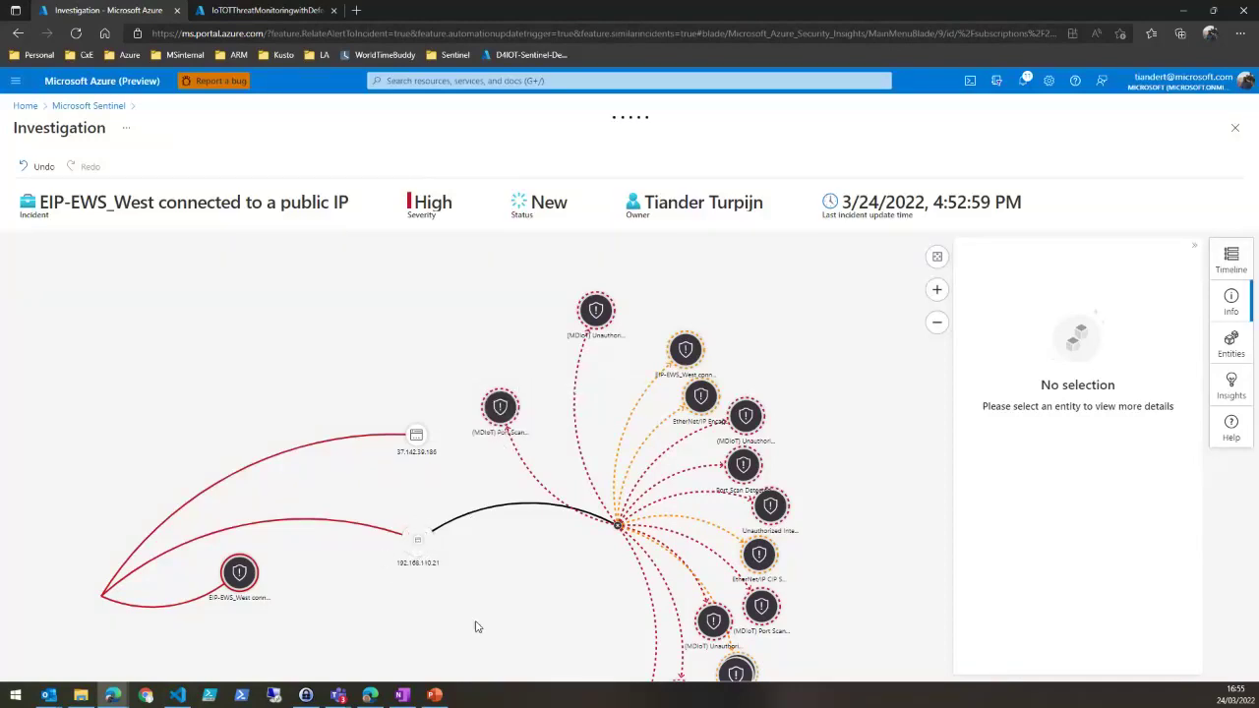
pyautogui.moveTo(502, 408)
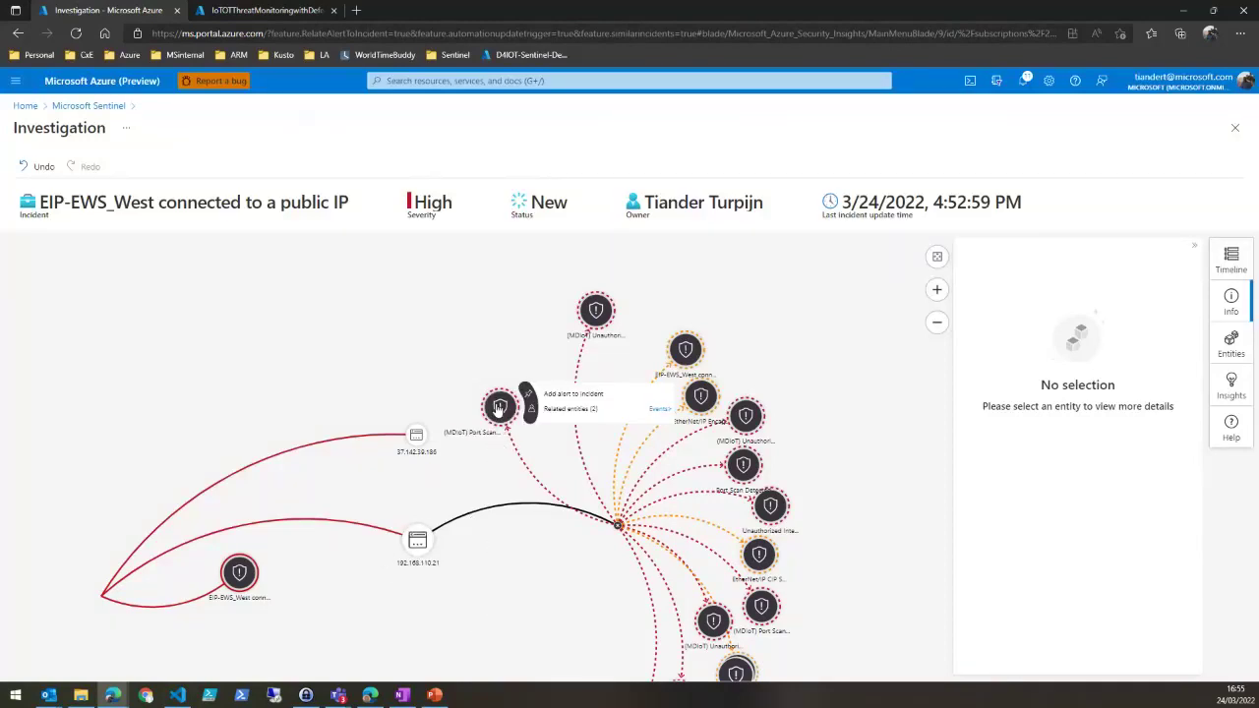
pyautogui.click(557, 398)
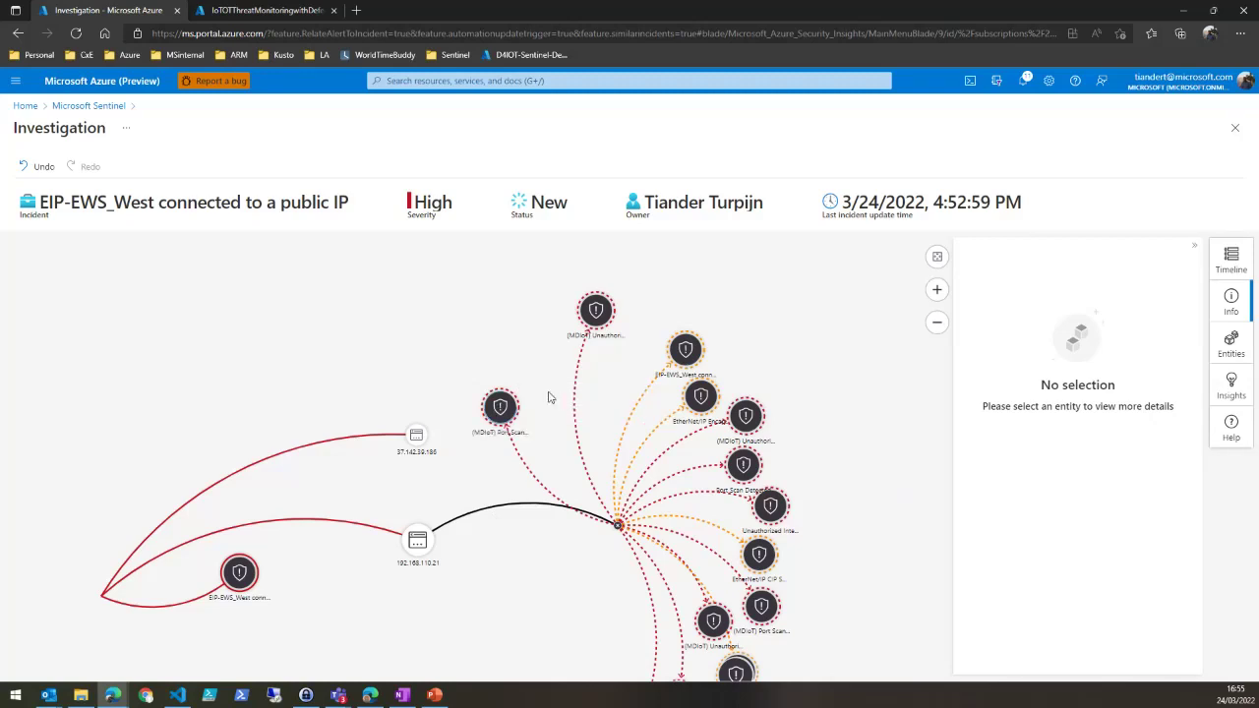
pyautogui.click(57, 239)
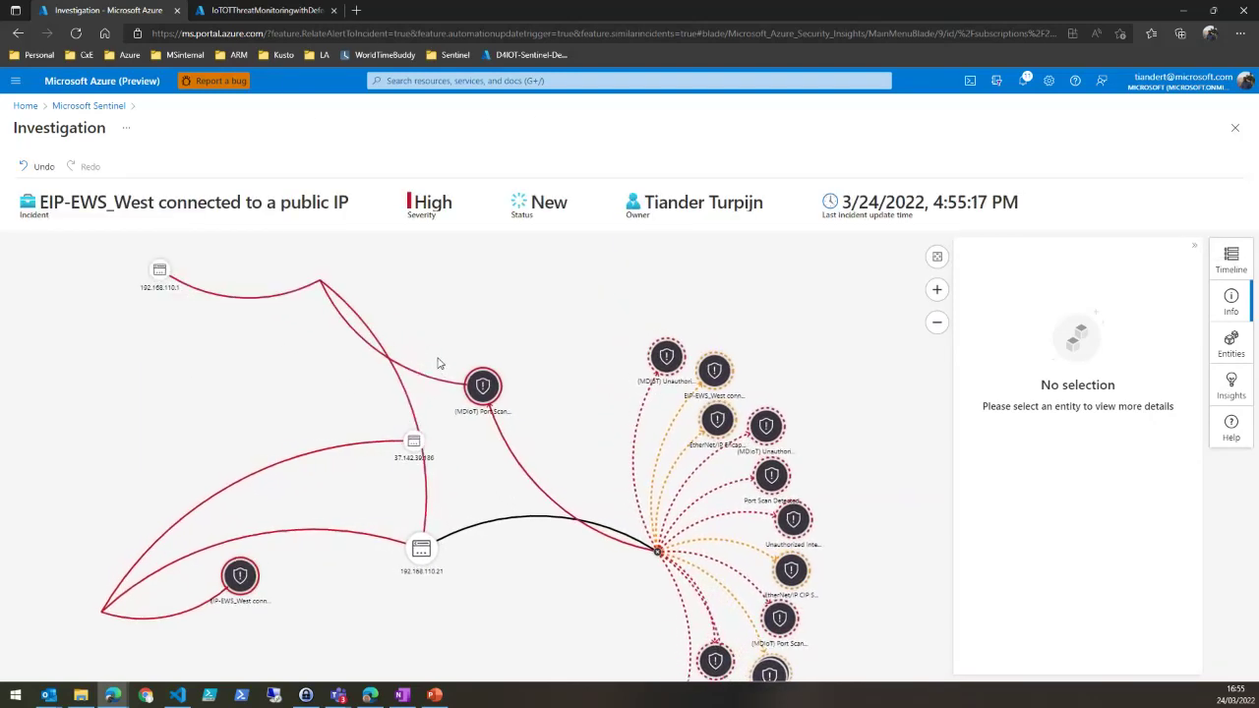
pyautogui.click(111, 110)
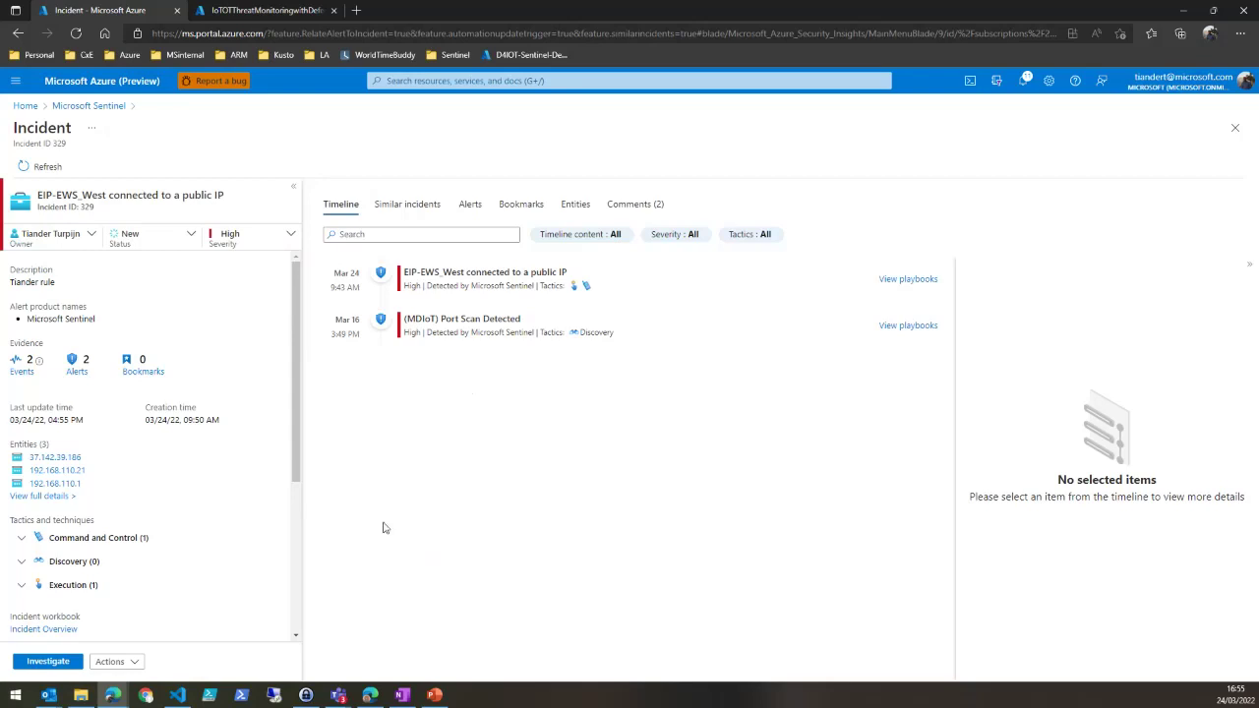
# Step: Show the incident's available actions, switch to the incident's Microsoft Teams channel and circle C2 comms in red on the IoT Architecture whiteboard
pyautogui.click(139, 664)
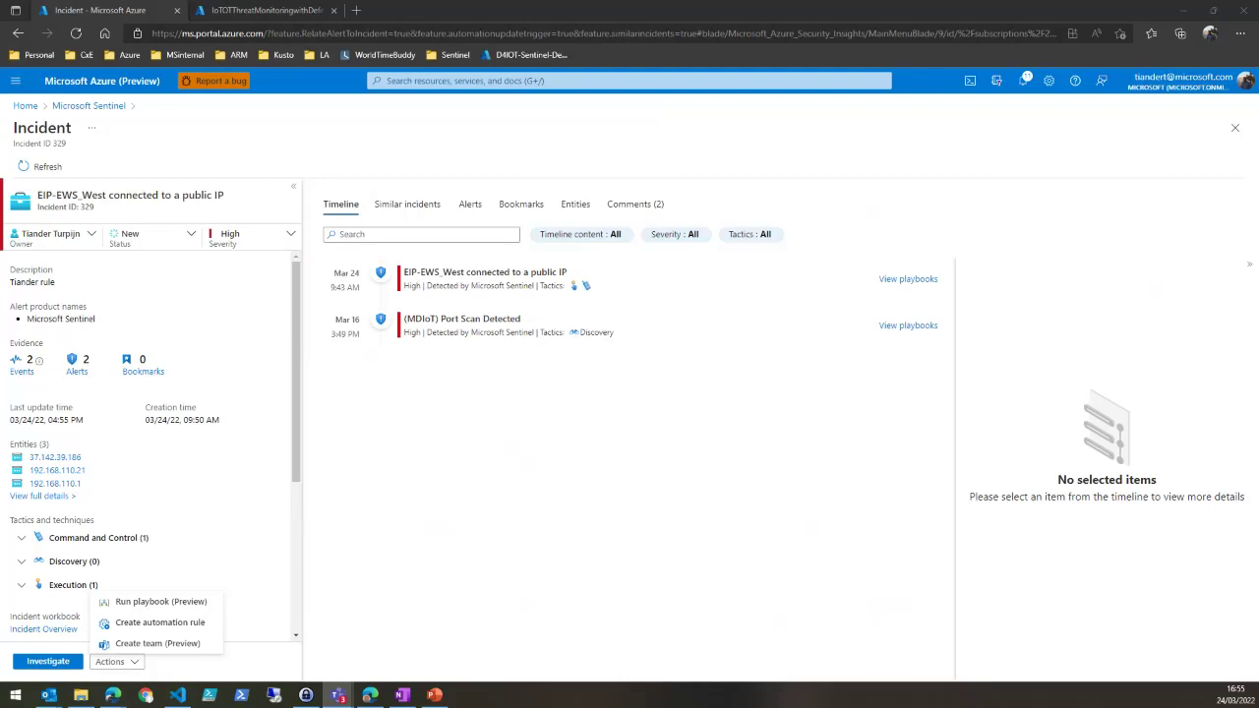
pyautogui.click(843, 135)
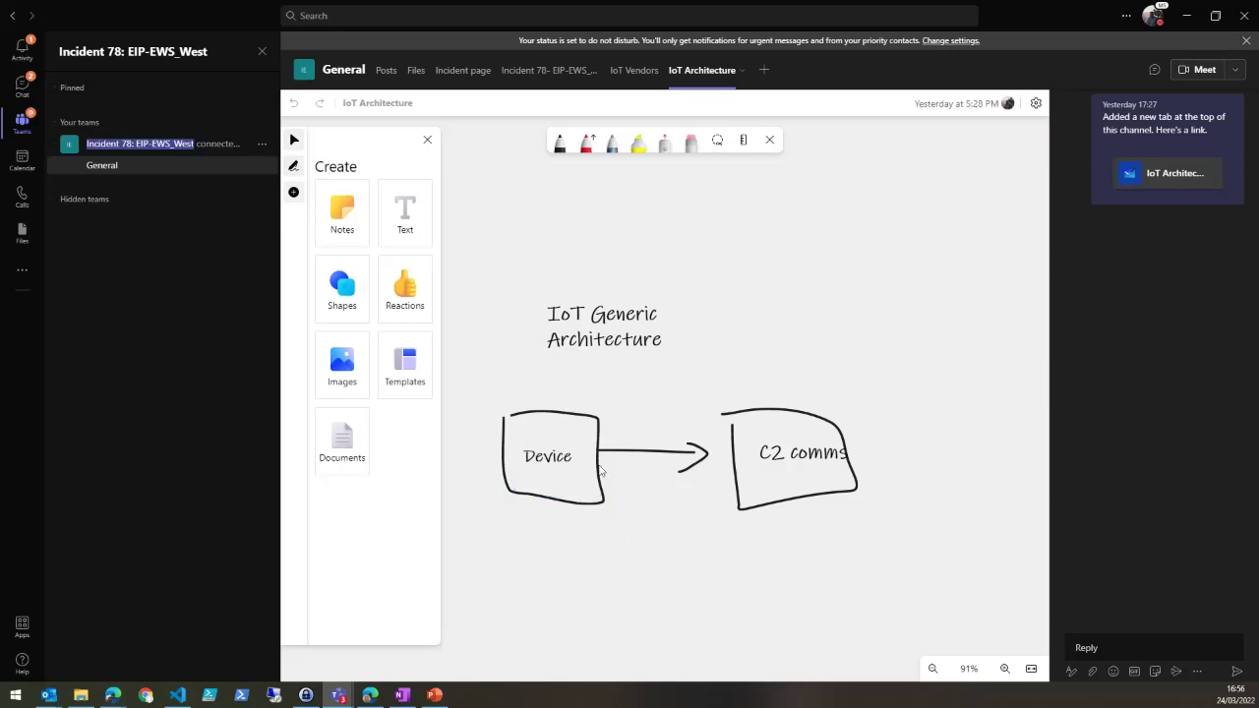
pyautogui.click(560, 141)
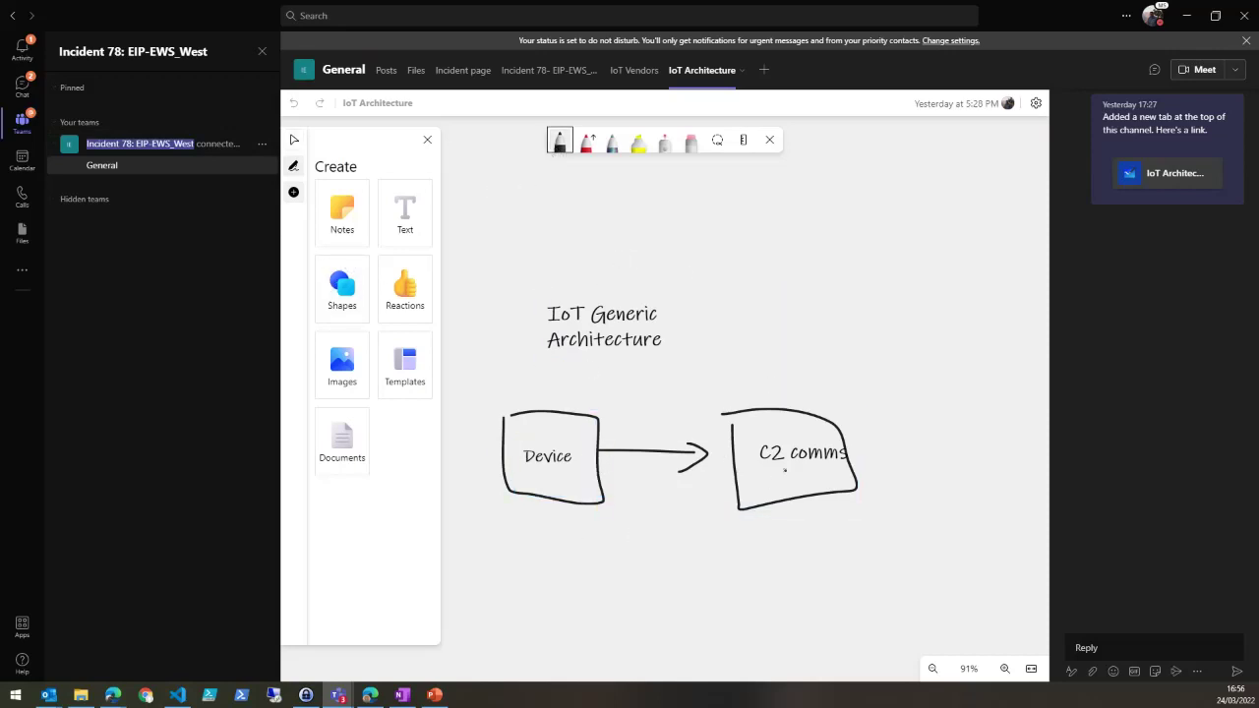
pyautogui.click(587, 141)
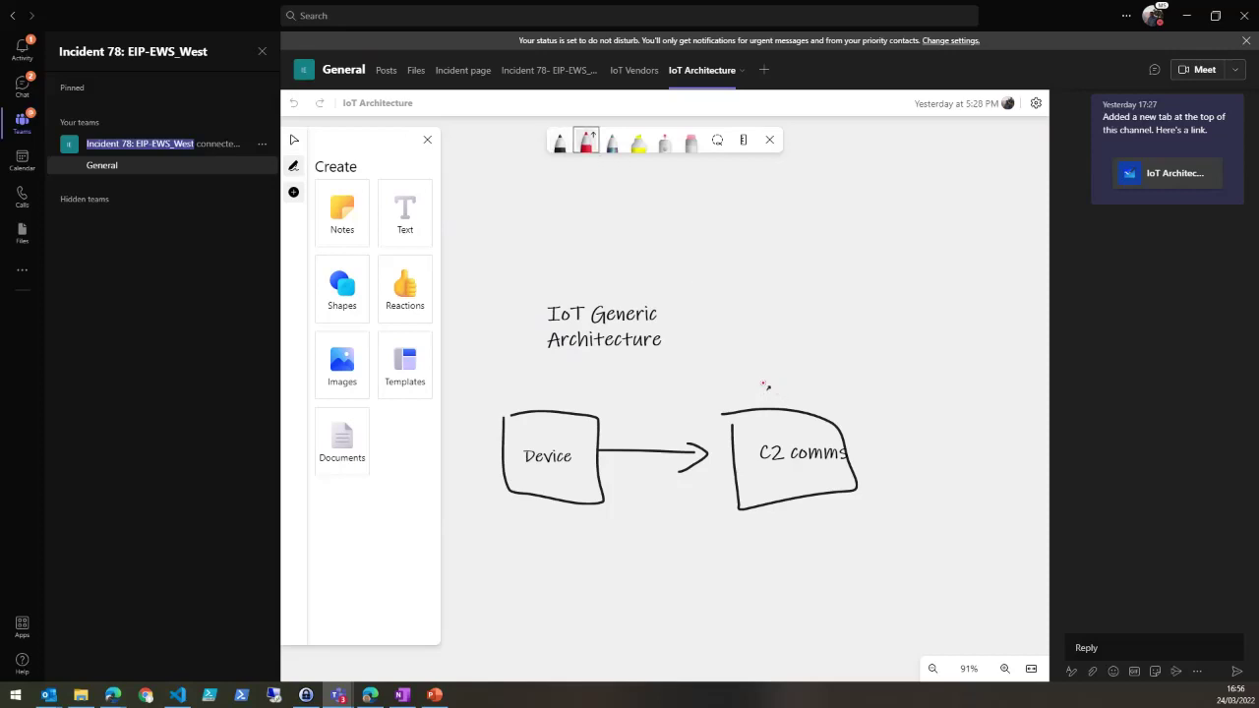
pyautogui.moveTo(750, 382)
pyautogui.mouseDown()
pyautogui.moveTo(868, 551)
pyautogui.moveTo(747, 368)
pyautogui.mouseUp()
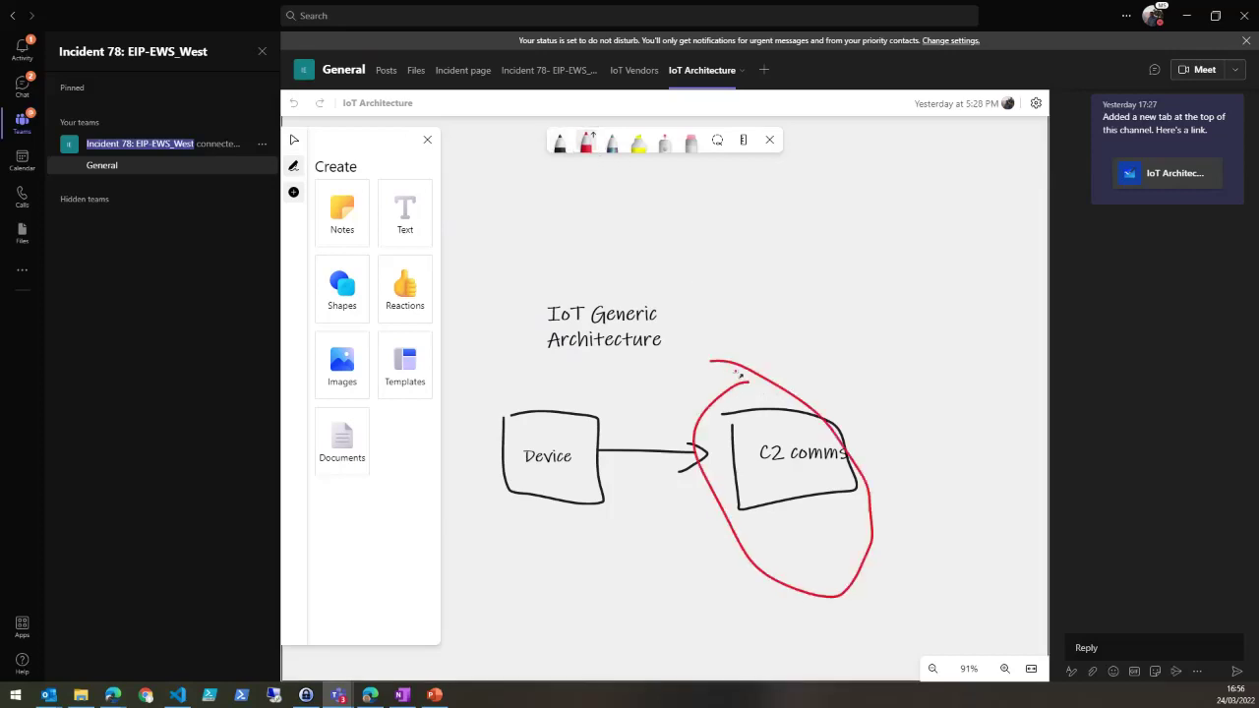
# Step: Review the incident channel's posts and open its IoT Vendors page
pyautogui.click(384, 72)
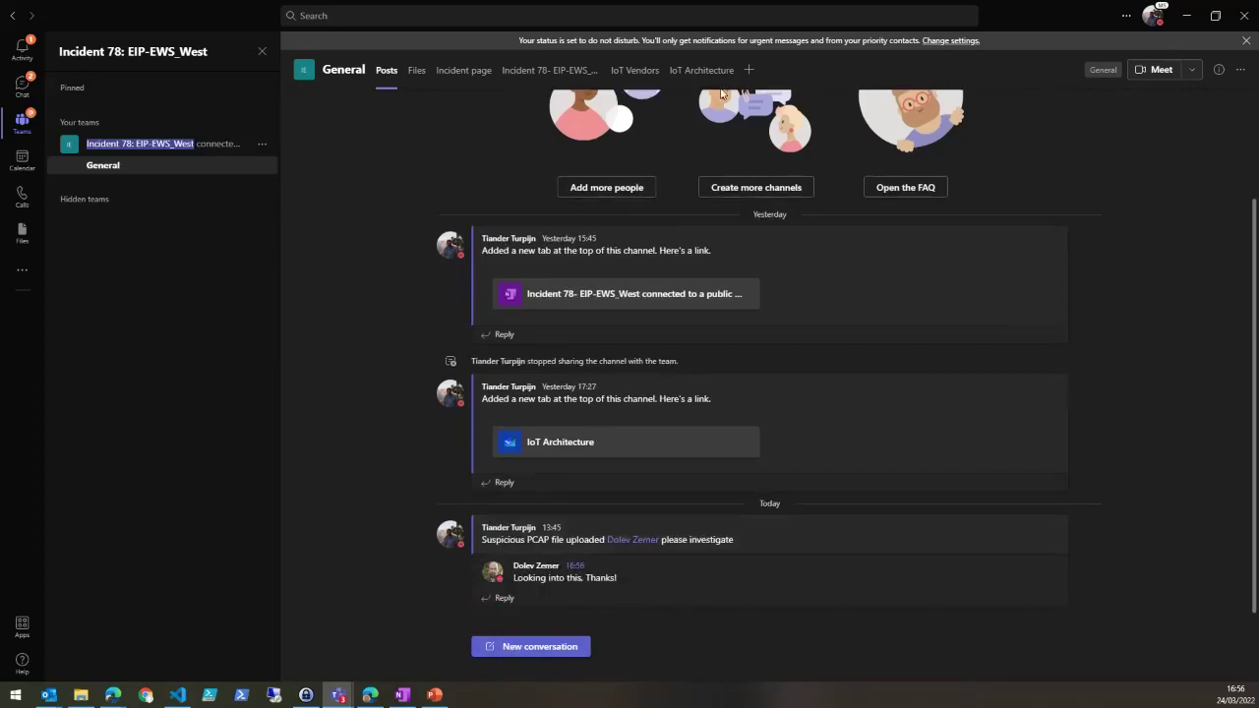
pyautogui.click(644, 75)
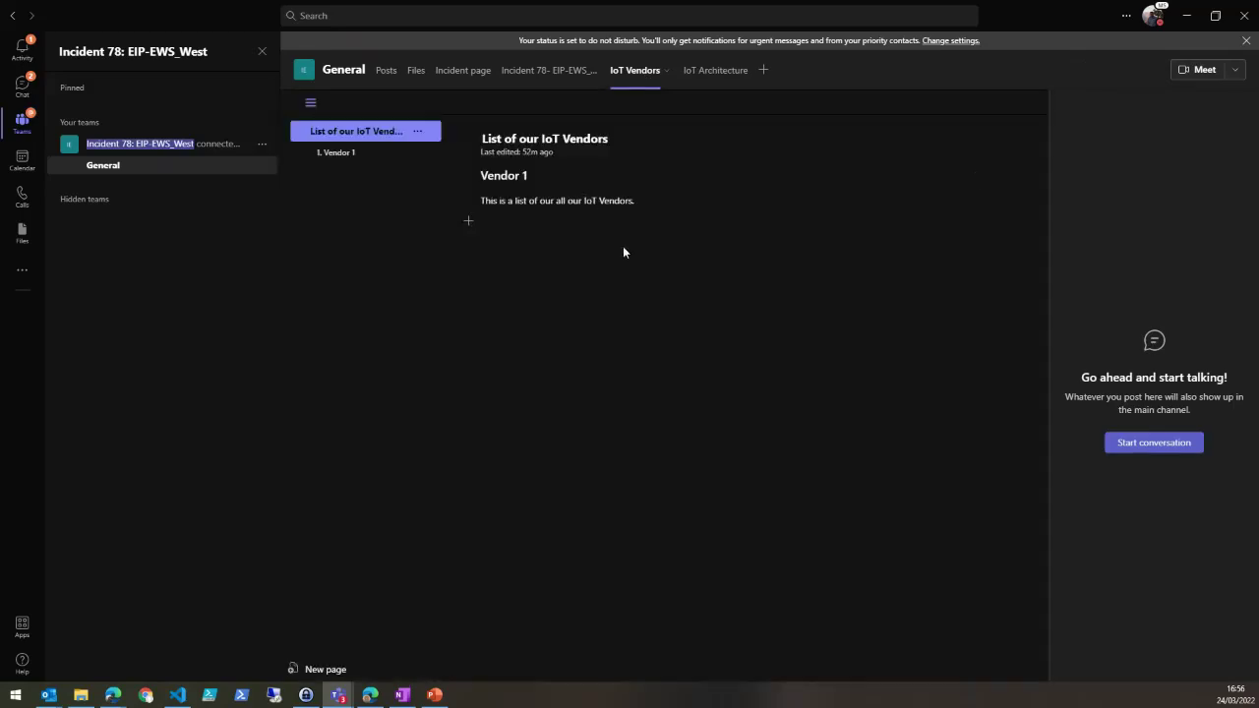